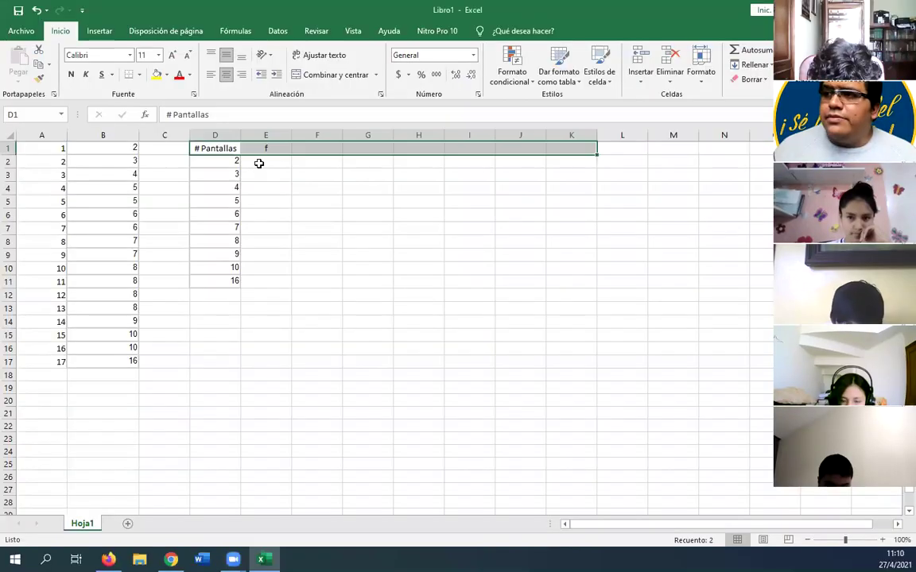
pyautogui.click(260, 162)
pyautogui.write('=')
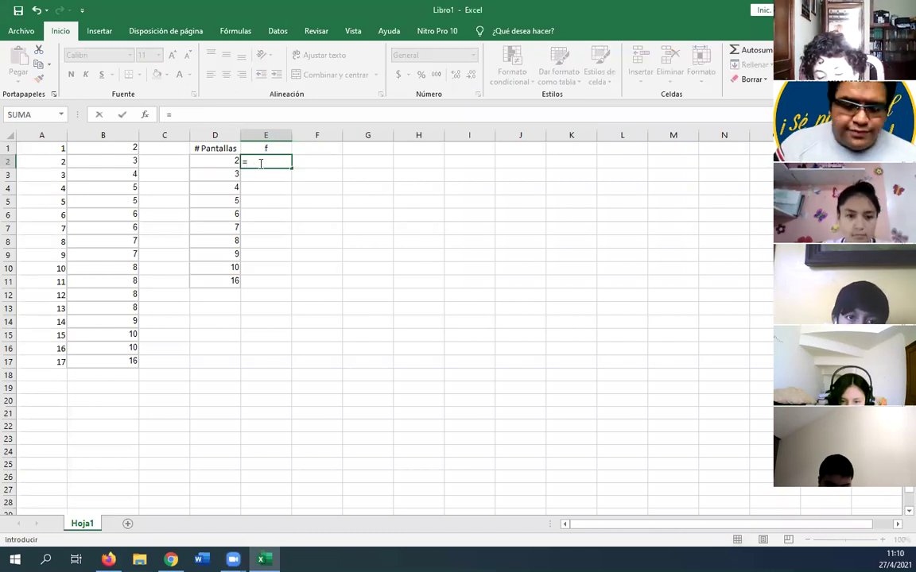
pyautogui.write('con')
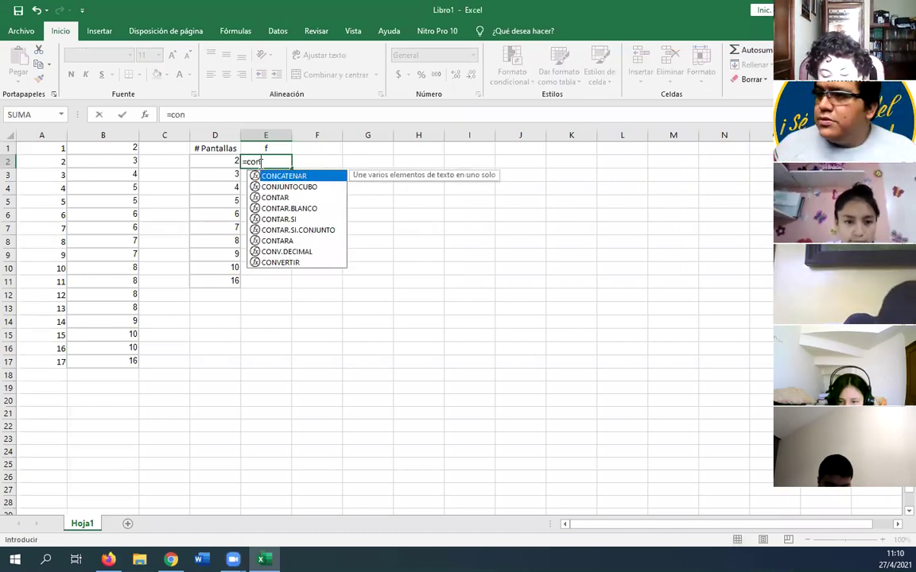
pyautogui.press('Down')
pyautogui.press('Down')
pyautogui.press('Down')
pyautogui.press('Down')
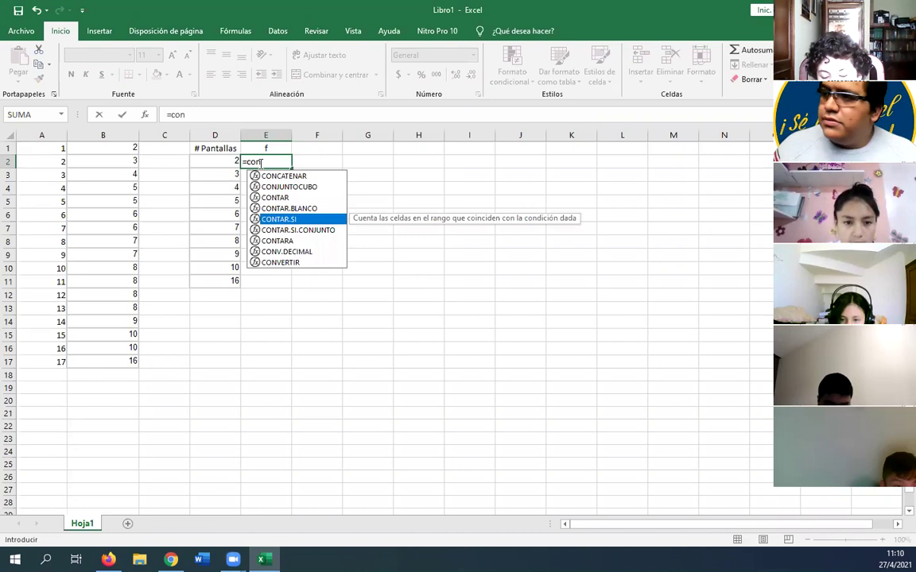
pyautogui.press('Tab')
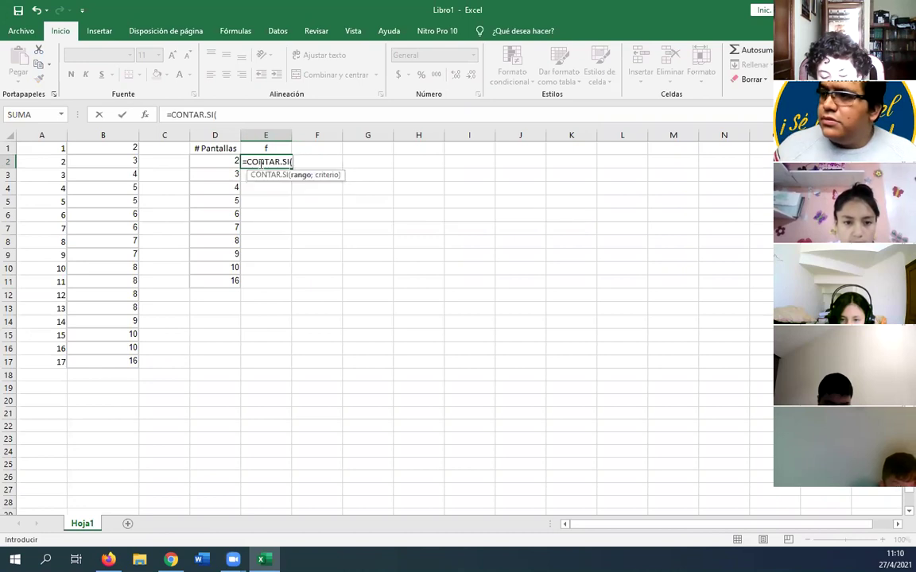
pyautogui.click(216, 162)
pyautogui.write('=')
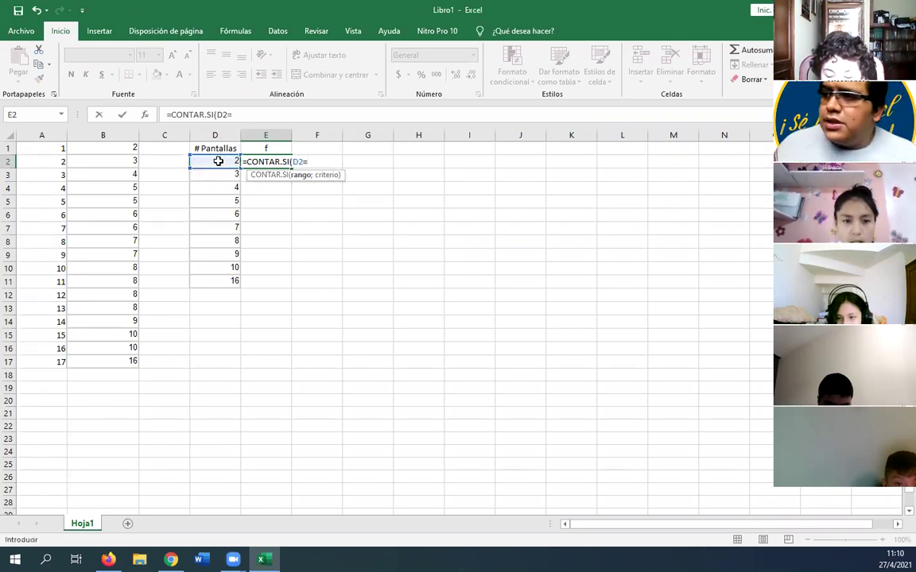
pyautogui.click(133, 148)
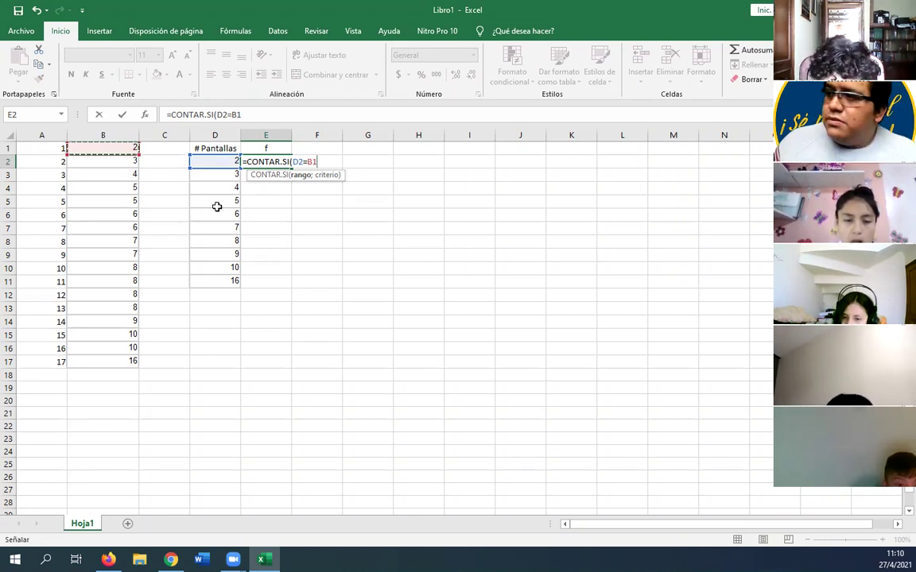
pyautogui.press('Escape')
# Enter a frequency of 1 in each of the cells E2, E3 and E4.
pyautogui.doubleClick(264, 161)
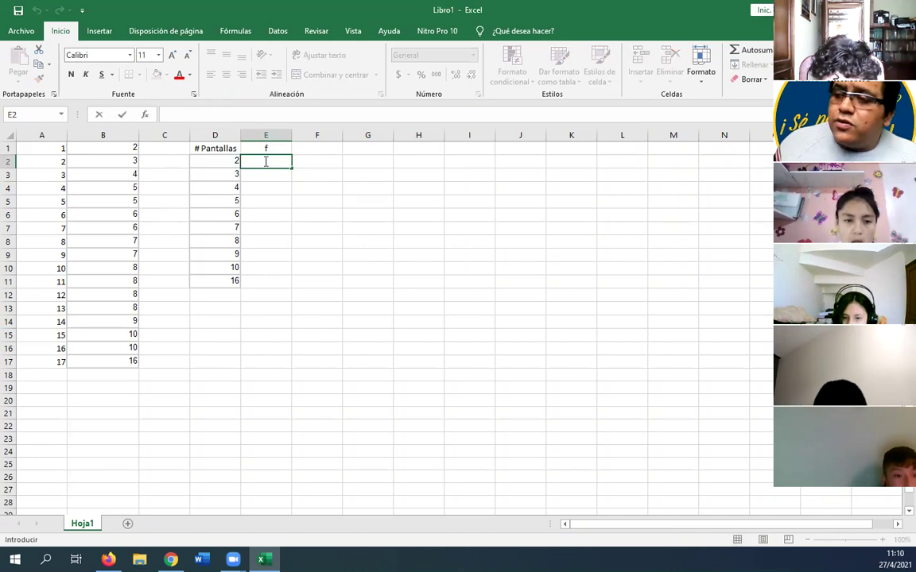
pyautogui.write('1')
pyautogui.press('Return')
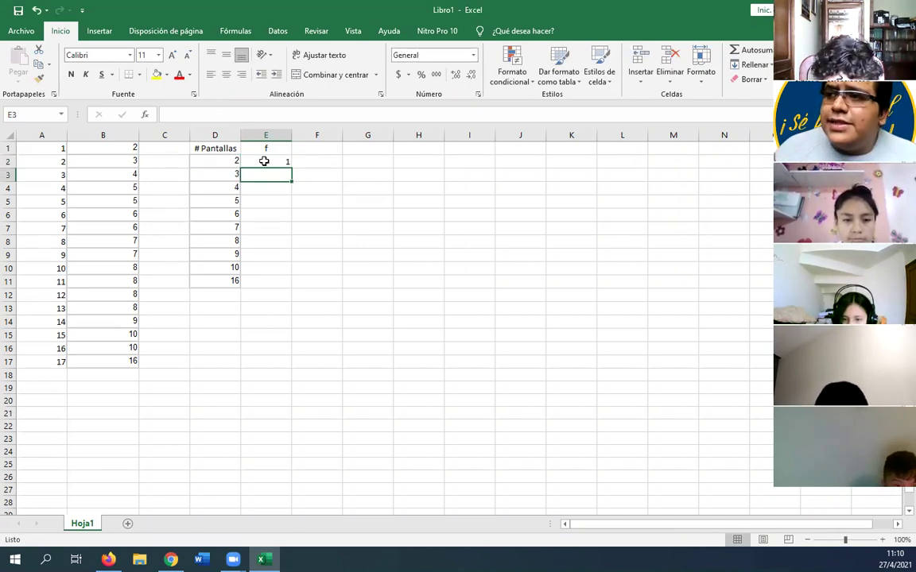
pyautogui.write('1')
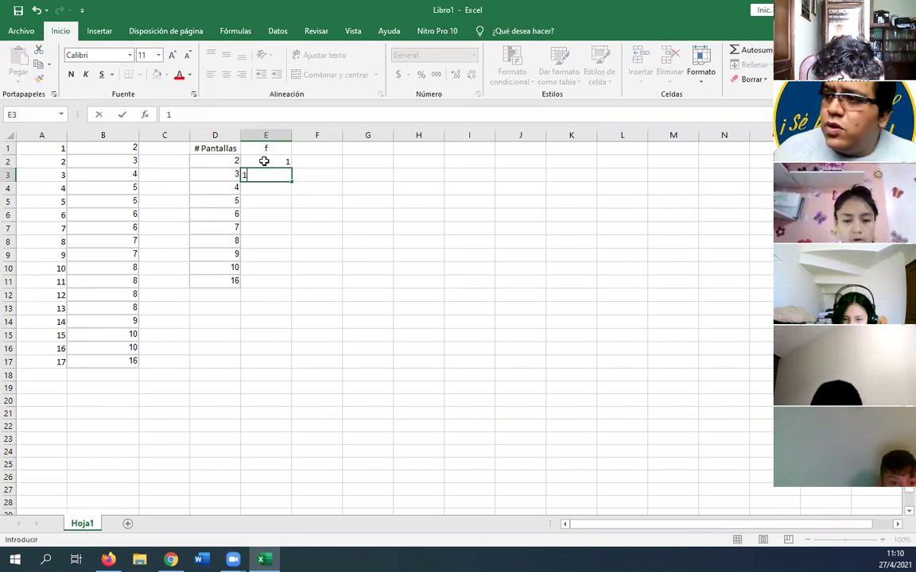
pyautogui.press('Return')
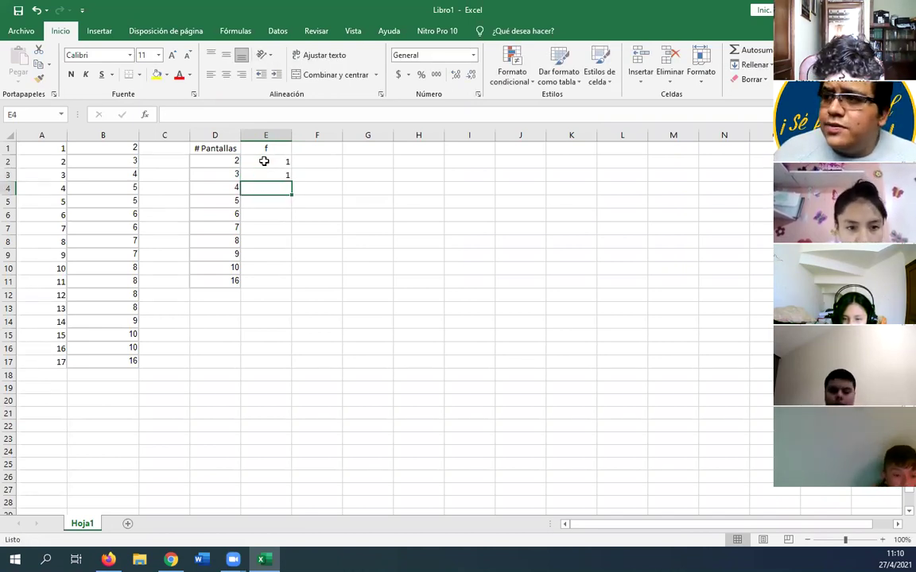
pyautogui.write('1')
pyautogui.press('Return')
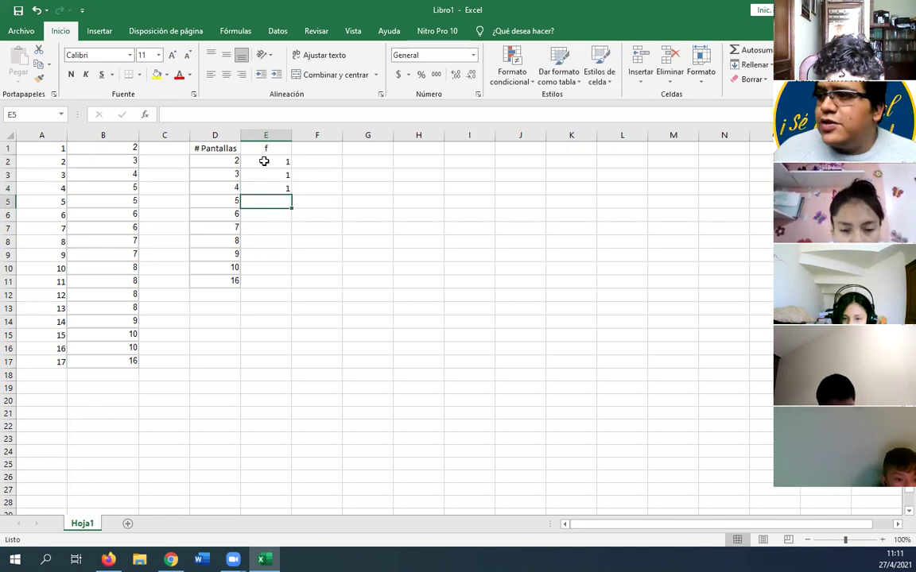
# Enter a frequency of 2 in each of the cells E5, E6 and E7.
pyautogui.write('2')
pyautogui.press('Return')
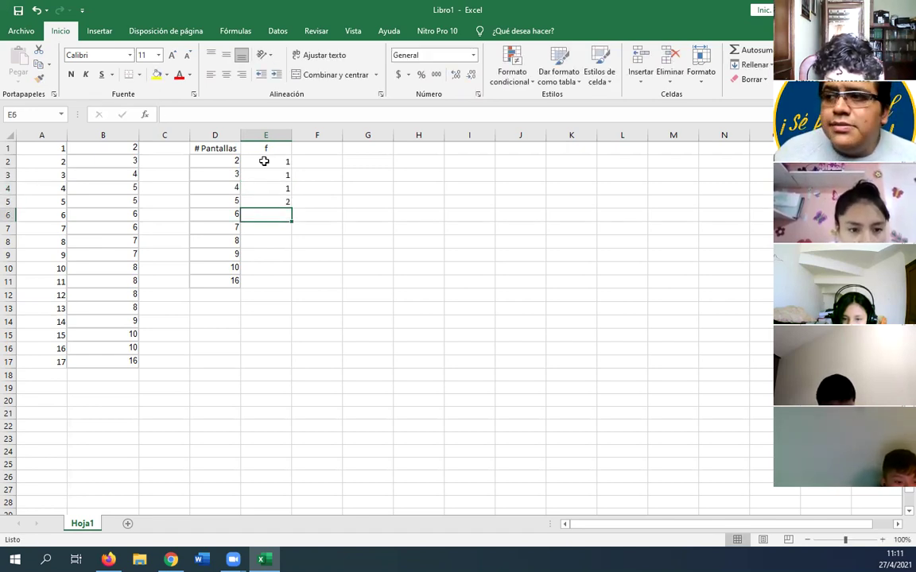
pyautogui.write('2')
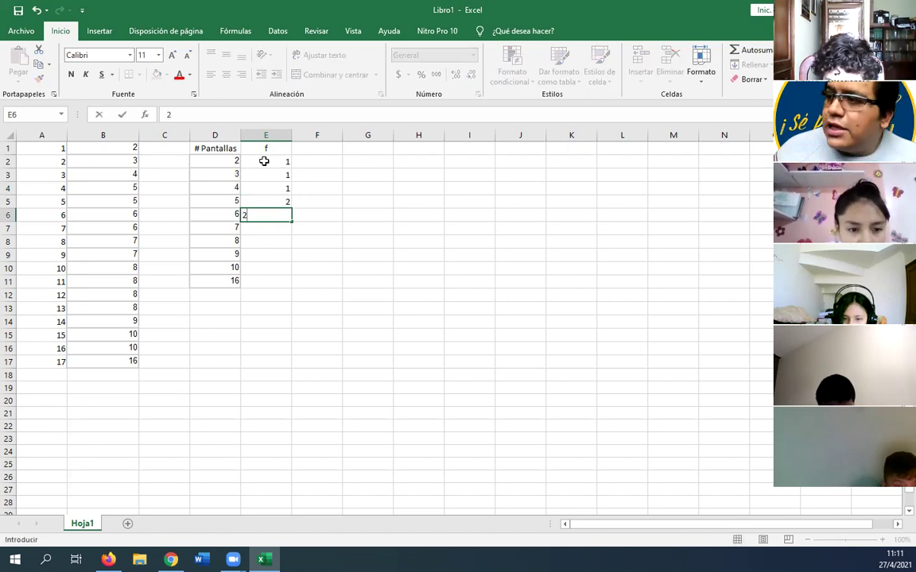
pyautogui.press('Return')
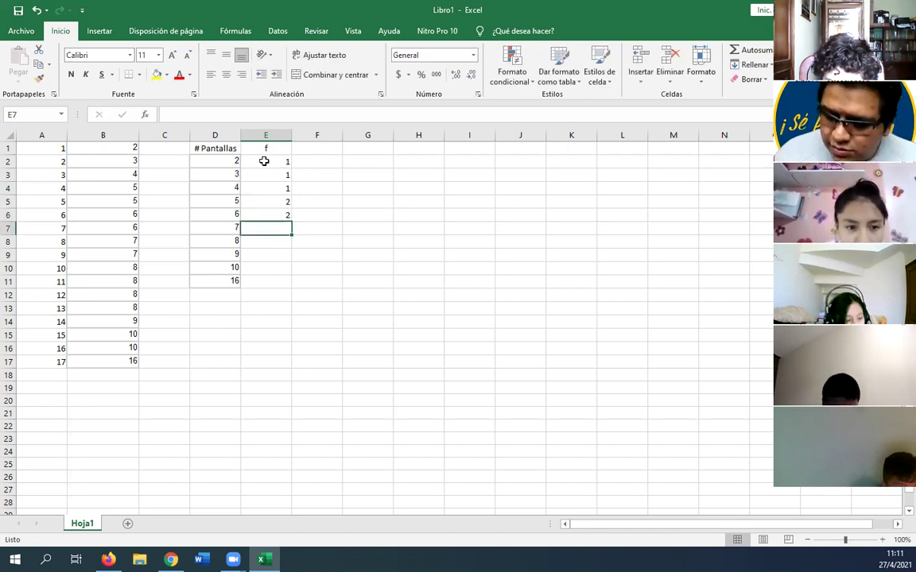
pyautogui.write('2')
pyautogui.press('Return')
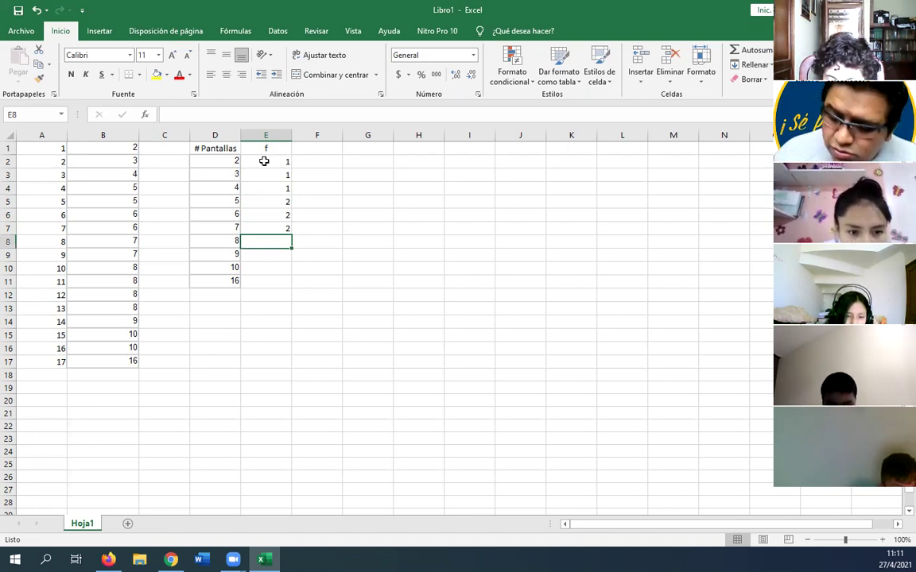
# Count the 8s in column B and enter 4 as their frequency in E8.
pyautogui.click(163, 267)
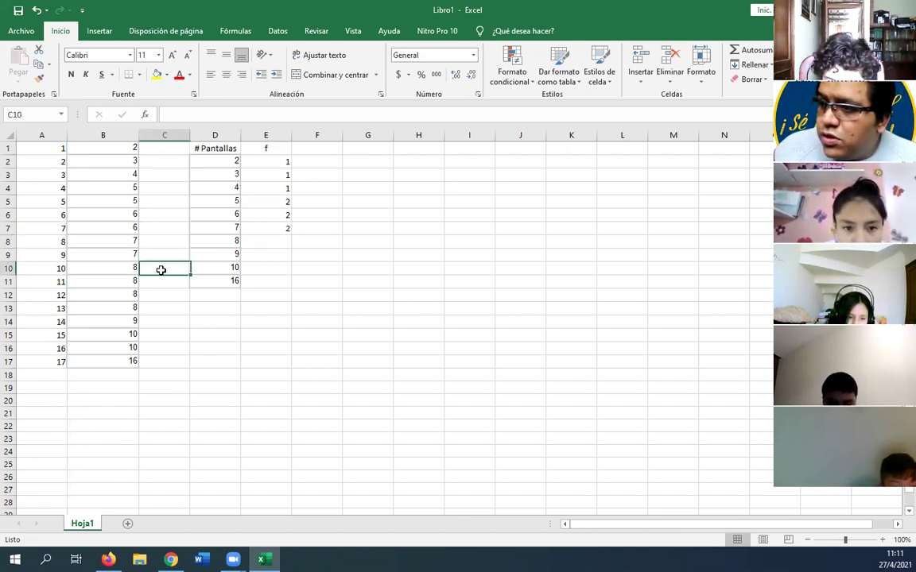
pyautogui.click(153, 291)
pyautogui.click(151, 309)
pyautogui.click(276, 243)
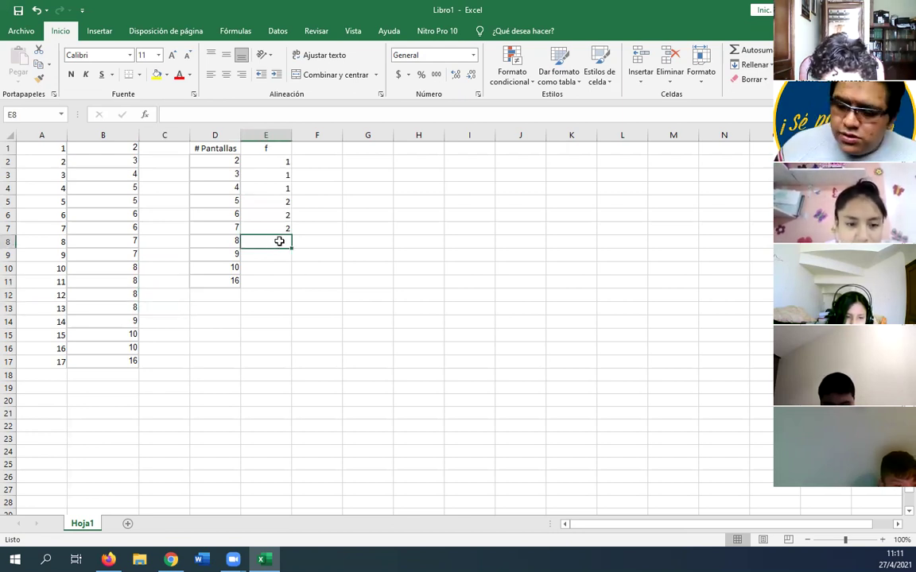
pyautogui.write('4')
pyautogui.press('Return')
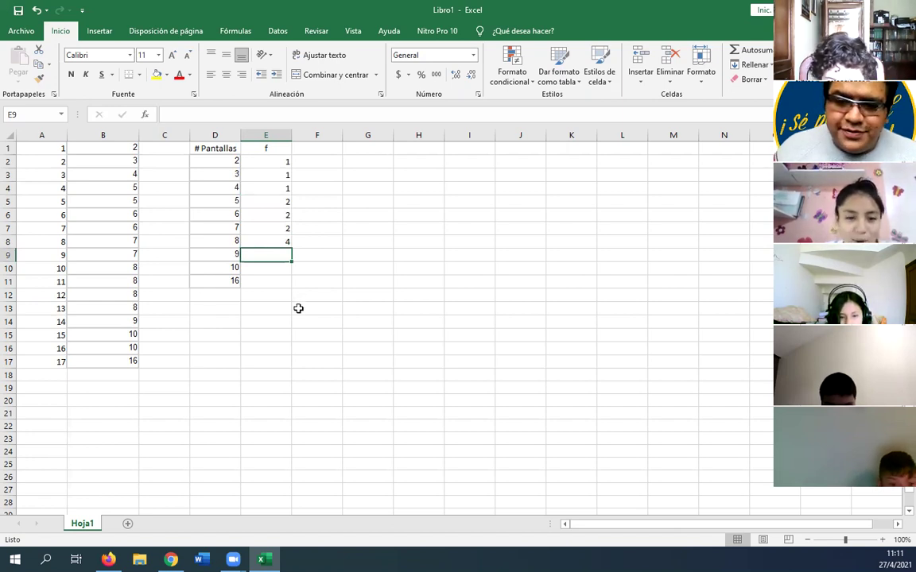
# Enter the remaining frequencies 1, 2 and 1 in cells E9 to E11.
pyautogui.write('1')
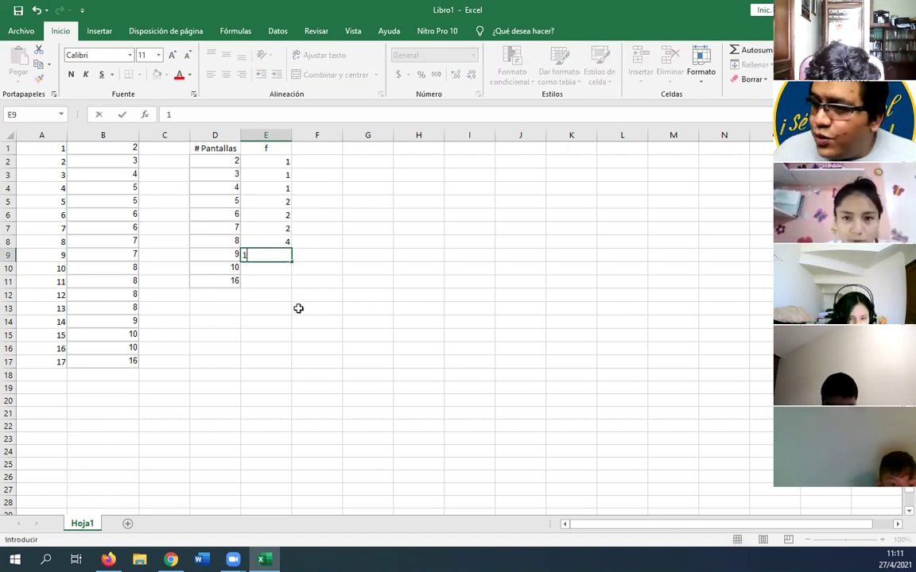
pyautogui.press('Return')
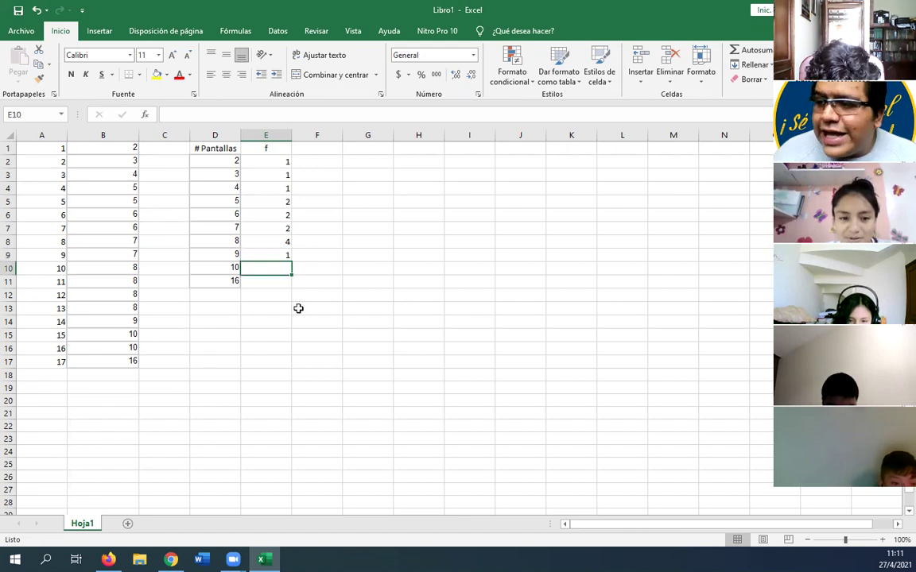
pyautogui.write('2')
pyautogui.press('Return')
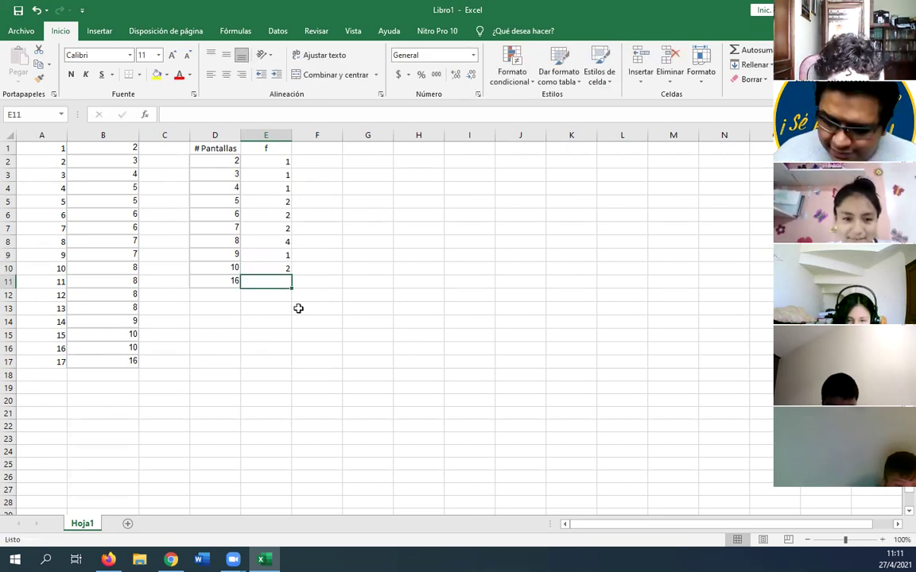
pyautogui.write('1')
pyautogui.press('Up')
pyautogui.press('Up')
pyautogui.press('Up')
pyautogui.press('Up')
pyautogui.press('Up')
pyautogui.press('Up')
pyautogui.press('Up')
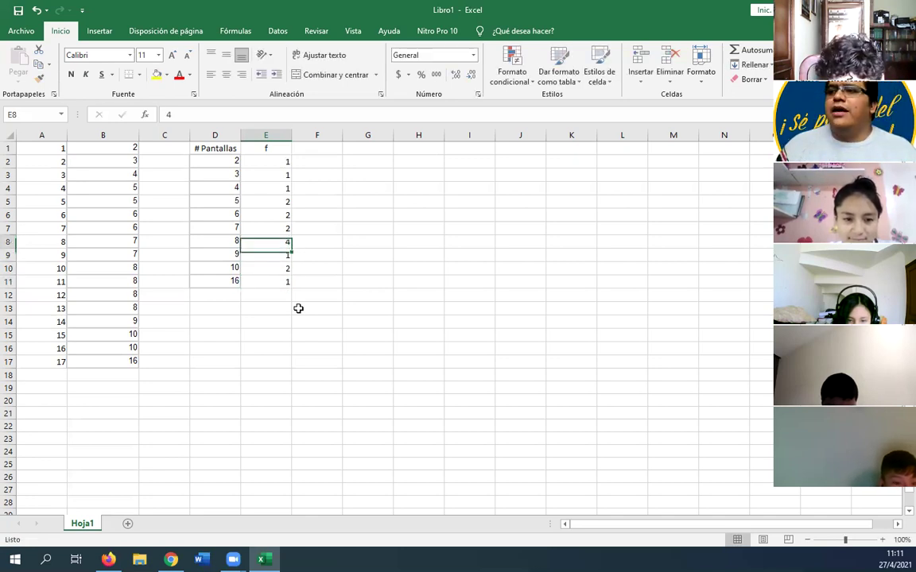
pyautogui.press('Up')
pyautogui.press('Up')
pyautogui.press('Down')
pyautogui.press('Down')
pyautogui.press('Down')
pyautogui.press('Down')
pyautogui.press('Down')
pyautogui.press('Down')
pyautogui.press('Down')
pyautogui.press('Down')
pyautogui.press('Down')
pyautogui.press('Down')
pyautogui.press('Down')
pyautogui.press('Down')
pyautogui.press('Down')
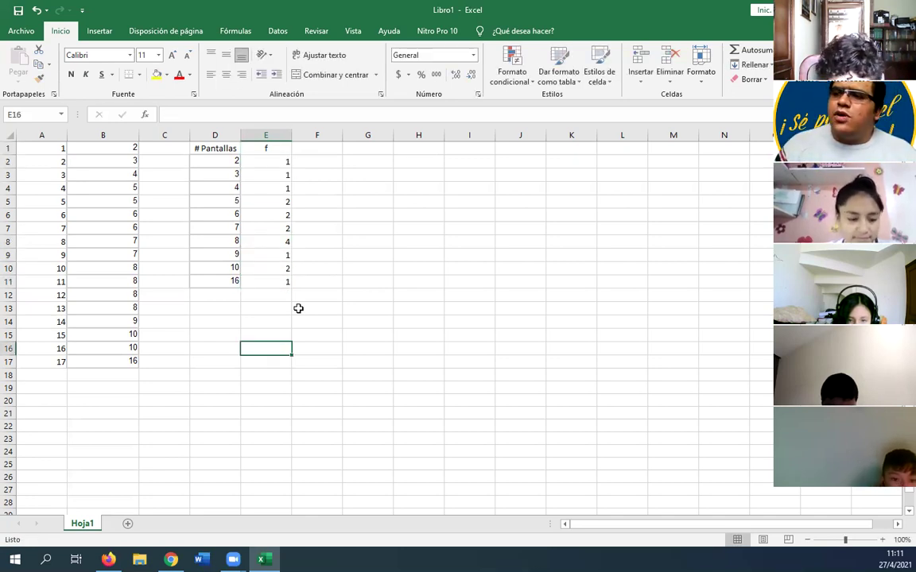
pyautogui.press('Up')
pyautogui.press('Up')
pyautogui.press('Up')
pyautogui.press('Up')
pyautogui.press('Up')
pyautogui.press('Up')
pyautogui.press('Up')
pyautogui.press('Up')
pyautogui.press('Up')
pyautogui.press('Up')
pyautogui.press('Up')
pyautogui.press('Up')
pyautogui.press('Up')
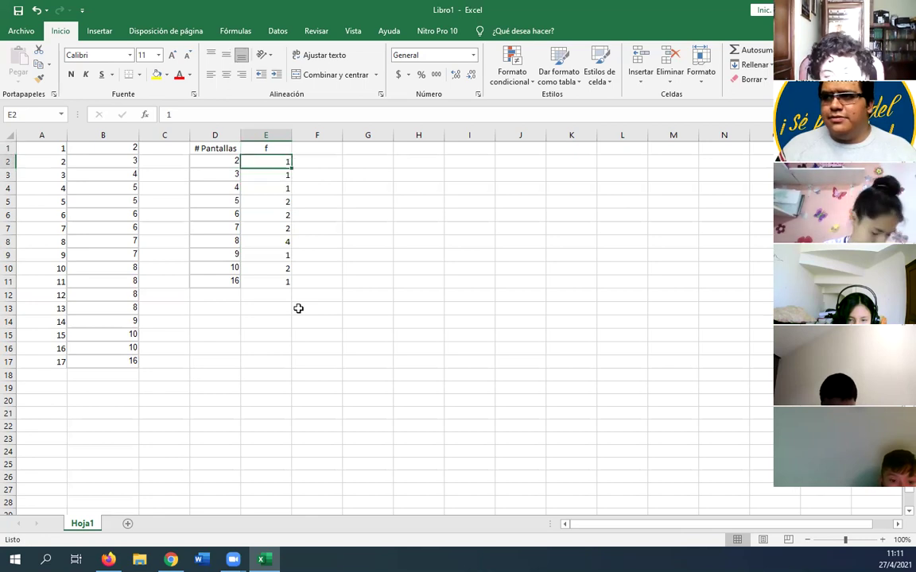
pyautogui.press('Down')
pyautogui.press('Down')
pyautogui.press('Down')
pyautogui.press('Down')
pyautogui.press('Down')
pyautogui.press('Down')
pyautogui.press('Down')
pyautogui.press('Down')
pyautogui.press('Up')
pyautogui.press('Up')
pyautogui.press('Up')
pyautogui.press('Up')
pyautogui.press('Up')
pyautogui.press('Up')
pyautogui.press('Up')
pyautogui.press('Up')
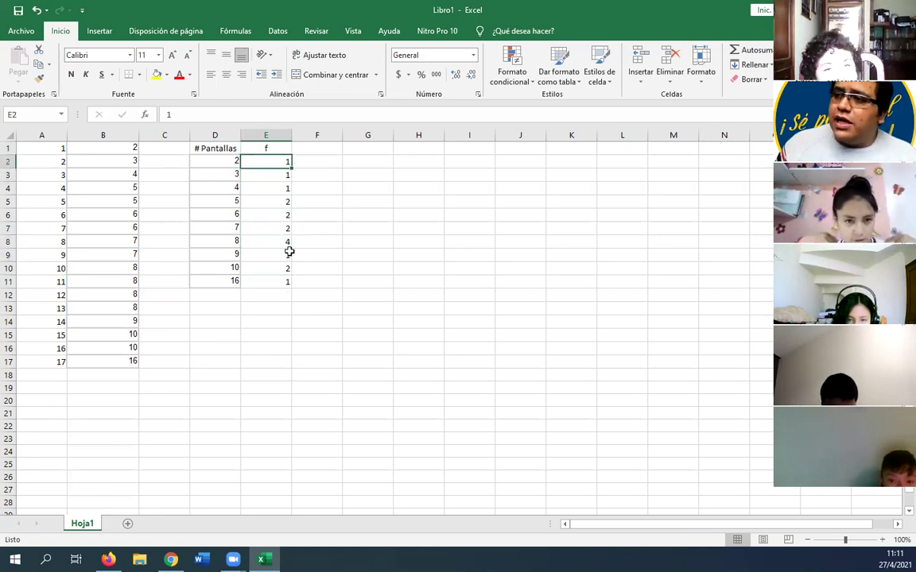
# Add an automatic sum of the frequencies E2:E11 in cell E12.
pyautogui.moveTo(274, 169); pyautogui.dragTo(274, 284)
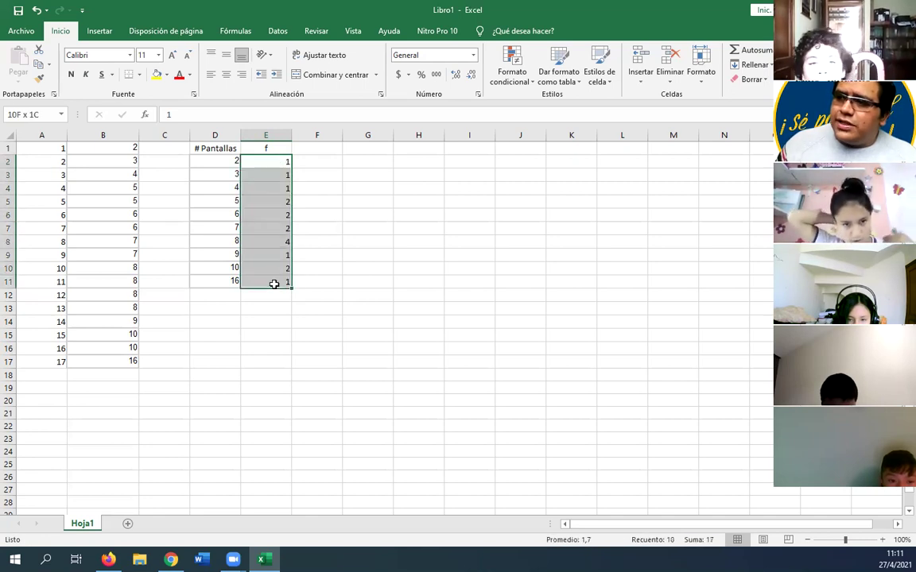
pyautogui.click(743, 50)
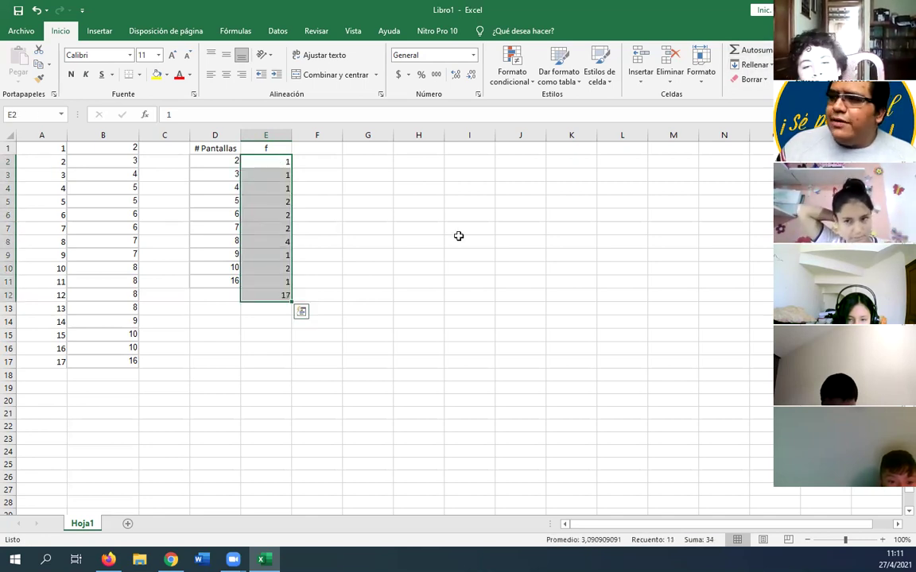
pyautogui.click(302, 310)
pyautogui.click(270, 295)
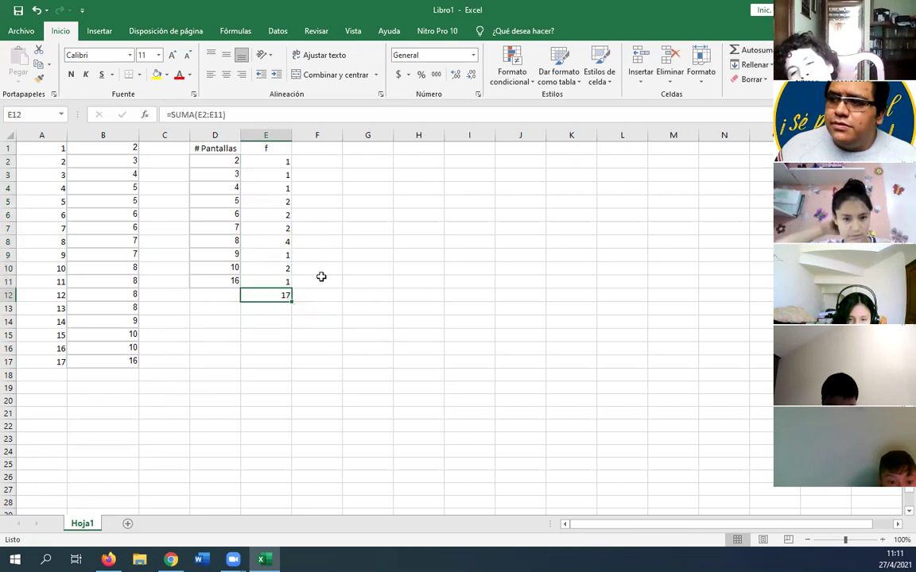
# Centre the contents of the frequency table D1:E12 horizontally and vertically.
pyautogui.moveTo(201, 151); pyautogui.dragTo(286, 296)
pyautogui.click(229, 59)
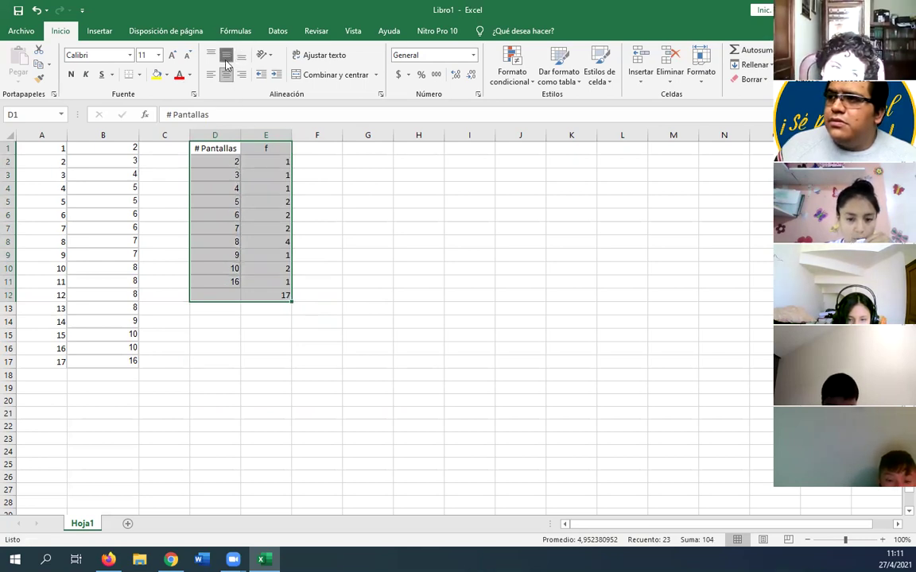
pyautogui.click(226, 75)
pyautogui.click(226, 75)
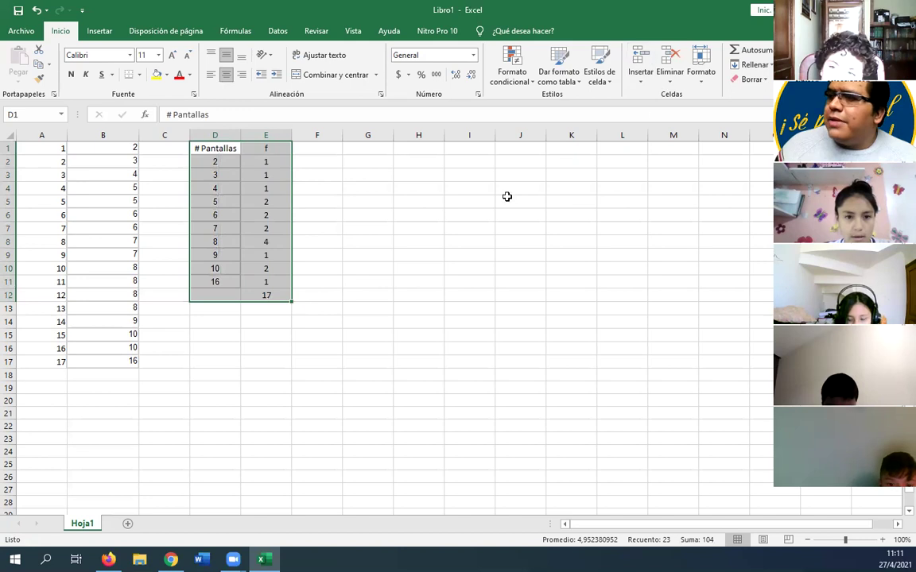
# Delete the total in E12 and insert the automatic sum of E2:E11 again.
pyautogui.click(268, 296)
pyautogui.press('Delete')
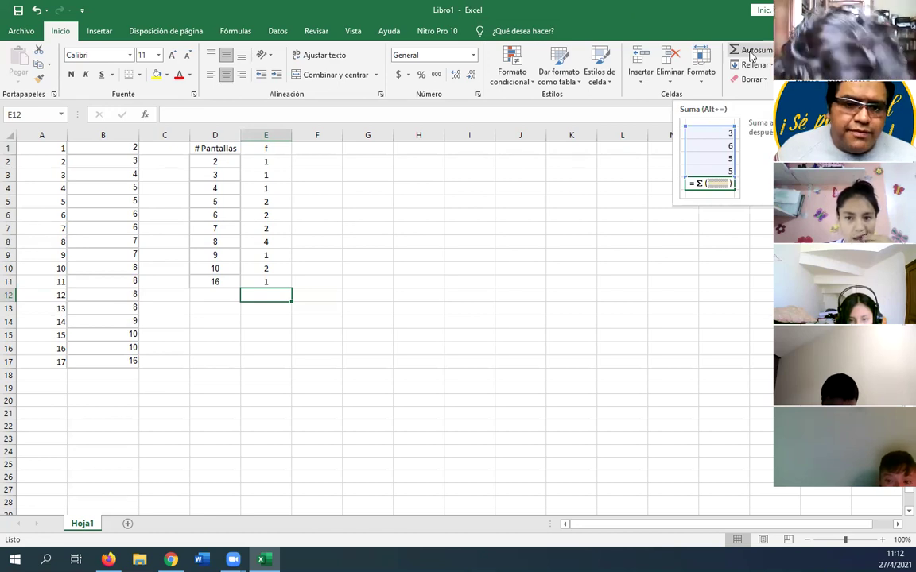
pyautogui.click(284, 164)
pyautogui.moveTo(275, 162); pyautogui.dragTo(276, 286)
pyautogui.click(753, 51)
pyautogui.click(370, 282)
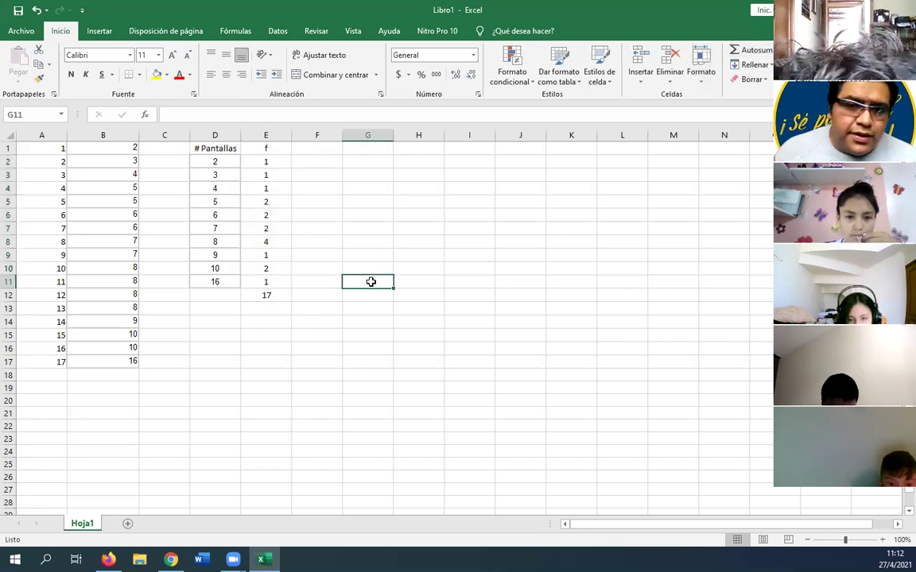
# Replace the total in E12 with the manually written formula =suma(E2:E11).
pyautogui.click(275, 297)
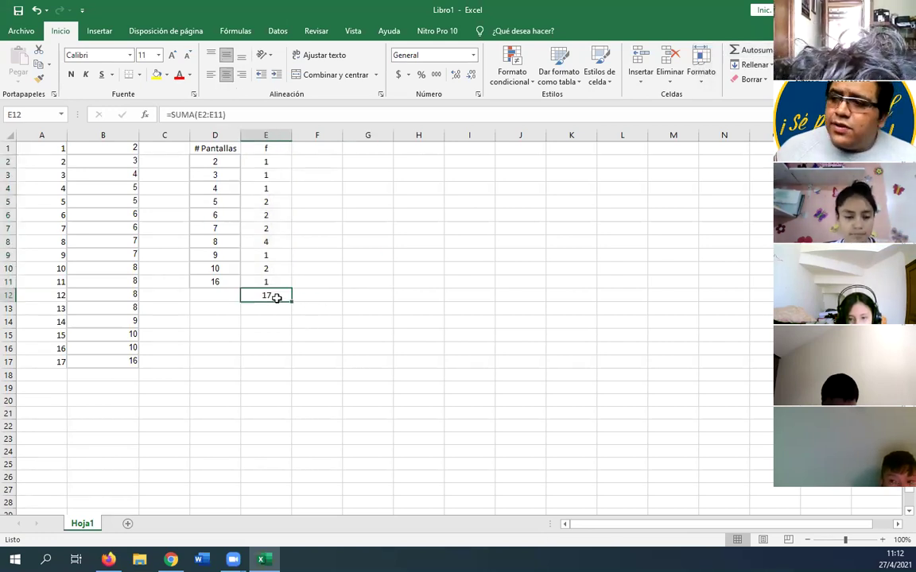
pyautogui.doubleClick(276, 296)
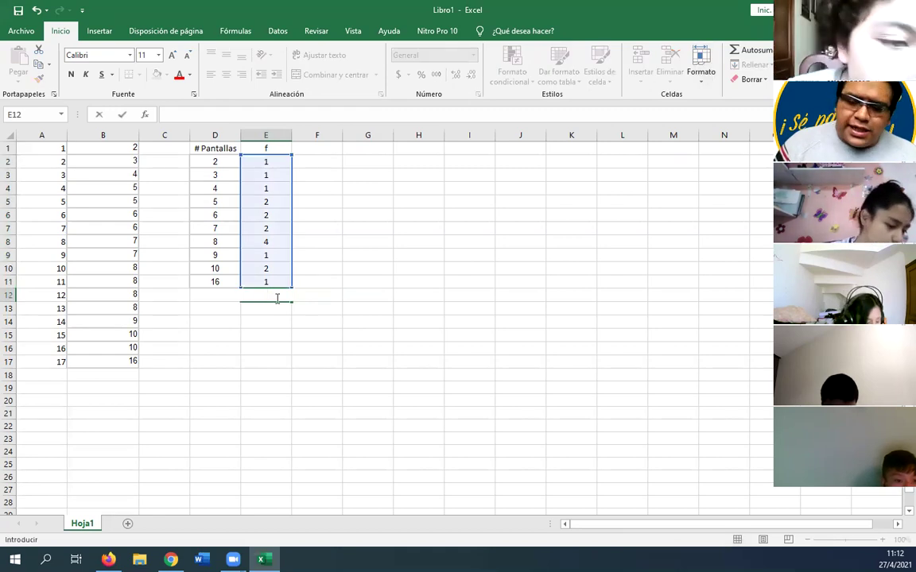
pyautogui.press('BackSpace')
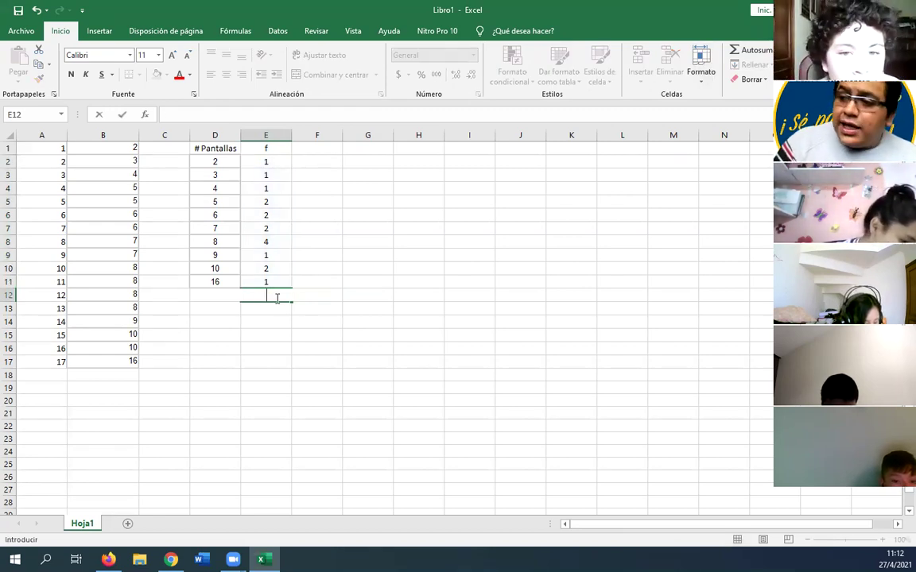
pyautogui.write('=suma')
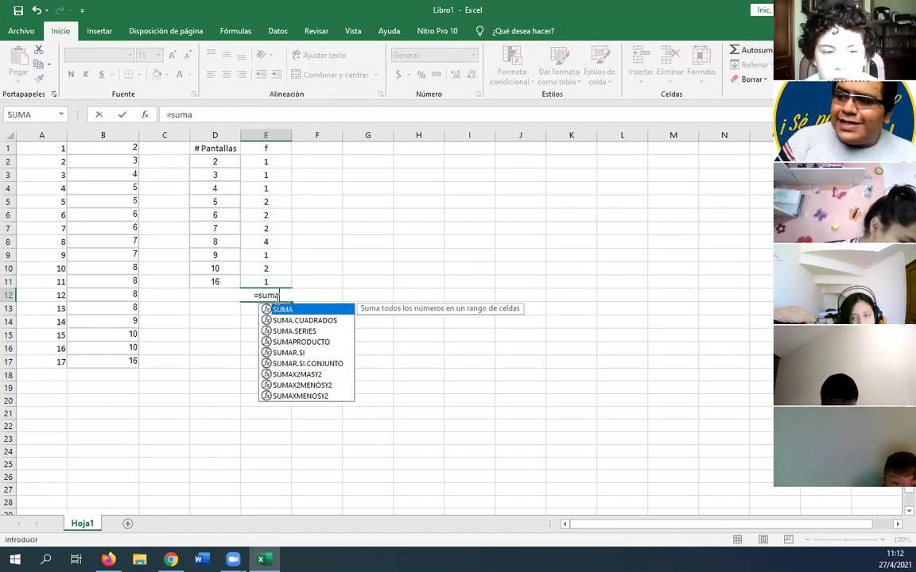
pyautogui.write('(')
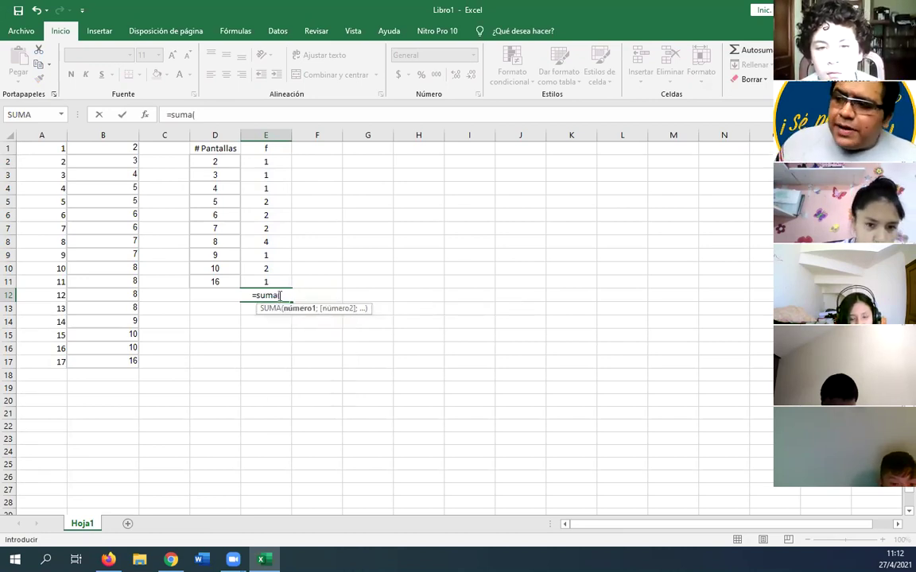
pyautogui.moveTo(258, 159); pyautogui.dragTo(259, 283)
pyautogui.write(')')
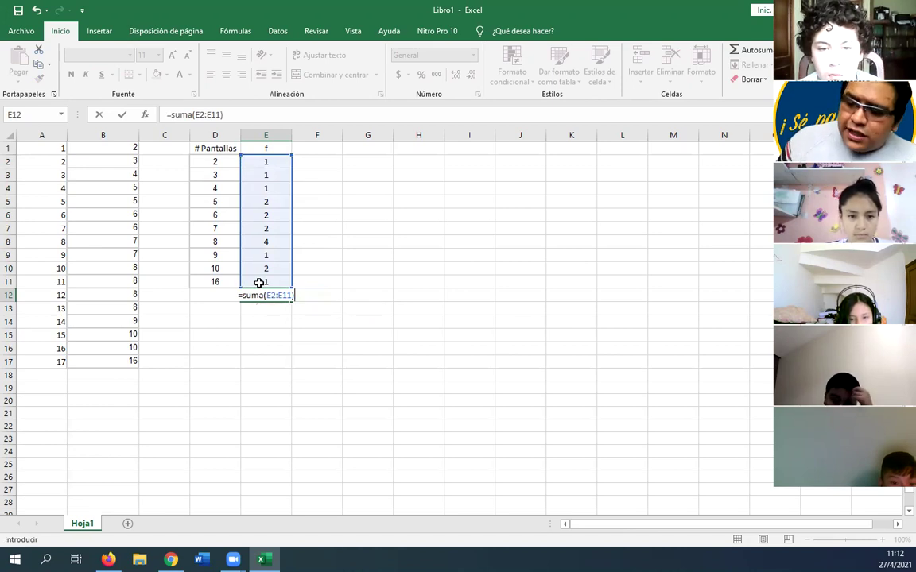
pyautogui.press('Return')
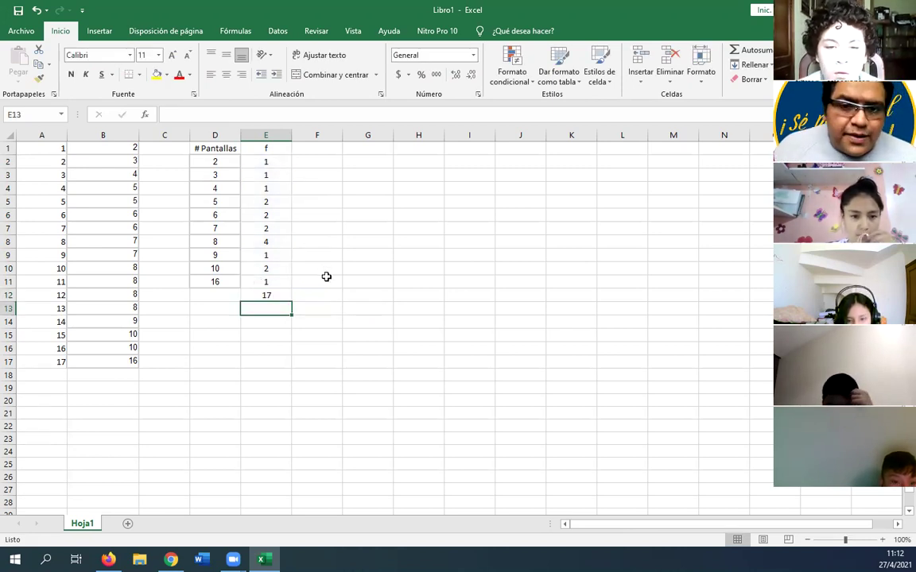
# Clear the manually written total in E12, total E2:E11 with AutoSum instead, and inspect the resulting formula.
pyautogui.click(268, 295)
pyautogui.press('Delete')
pyautogui.moveTo(272, 163); pyautogui.dragTo(272, 280)
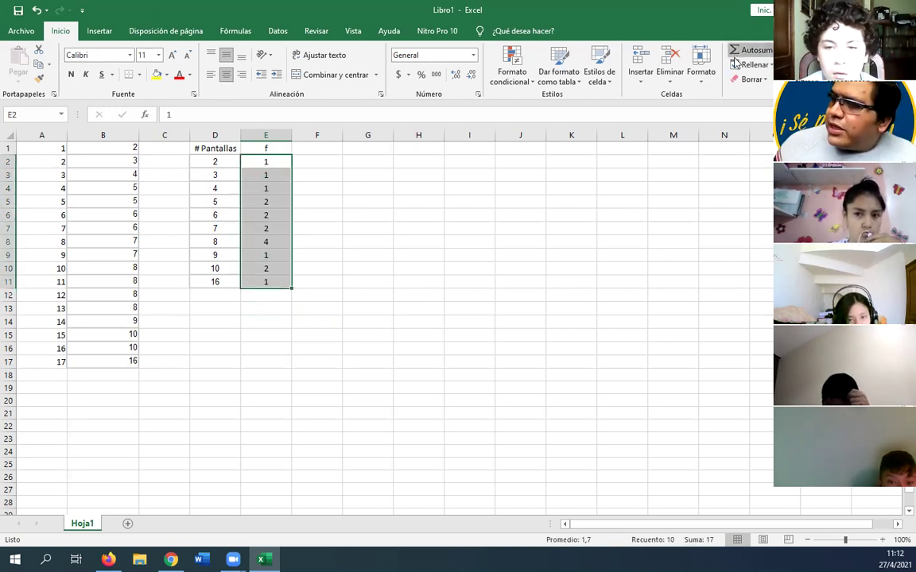
pyautogui.hotkey('alt', '=')
pyautogui.click(283, 298)
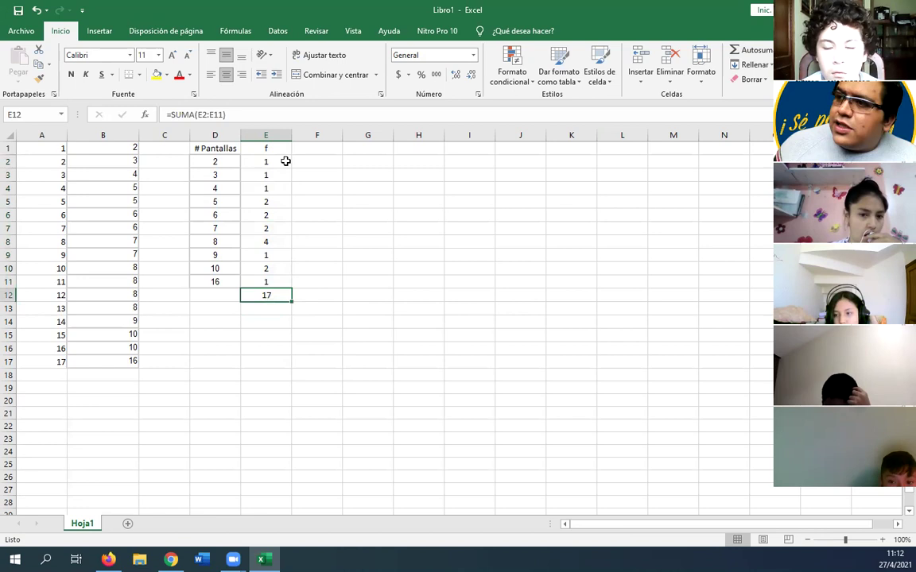
pyautogui.click(244, 111)
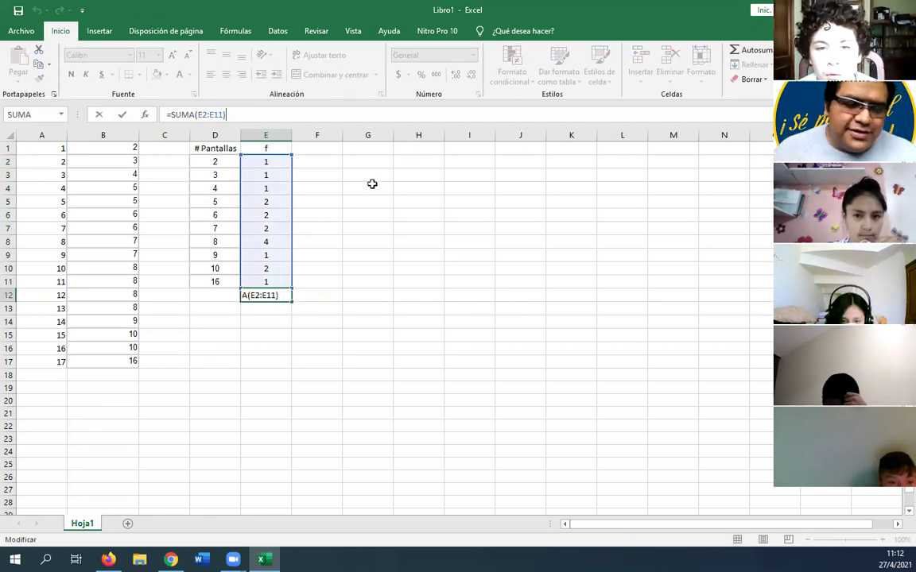
pyautogui.press('Escape')
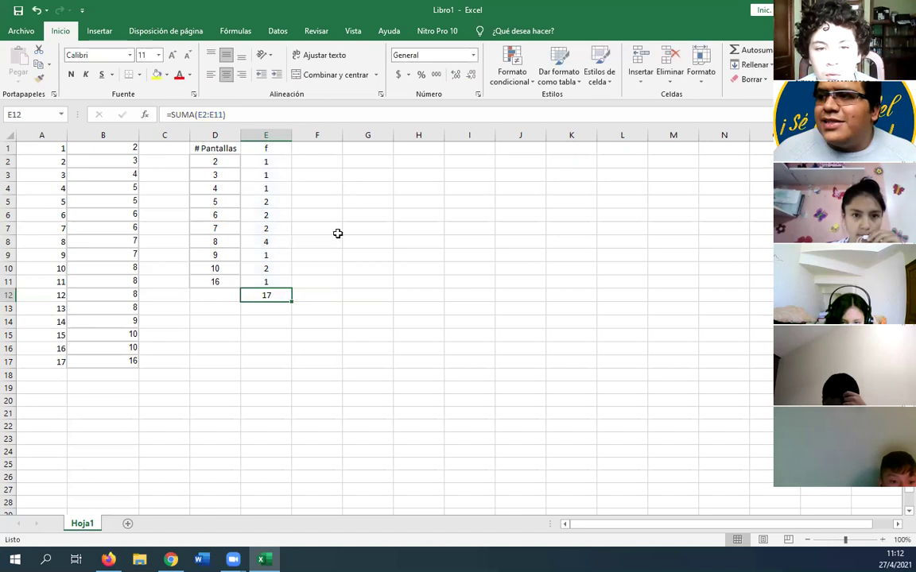
# Enter the column heading "F" in cell F1 for the cumulative frequencies.
pyautogui.click(300, 159)
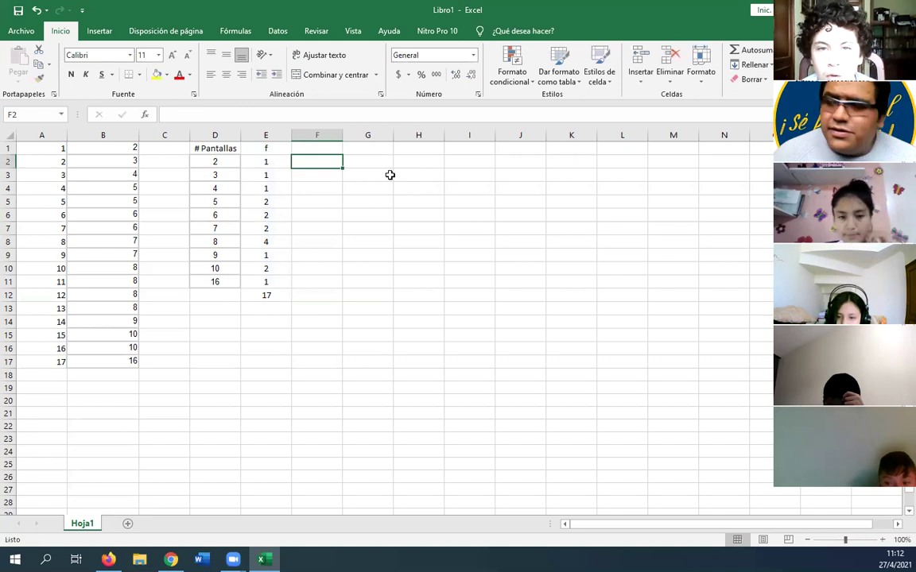
pyautogui.click(325, 151)
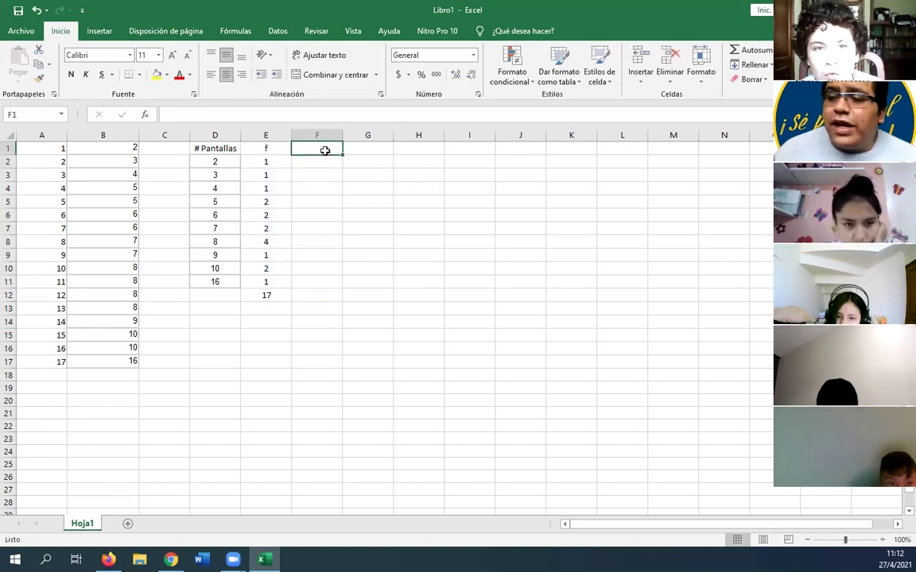
pyautogui.write('F')
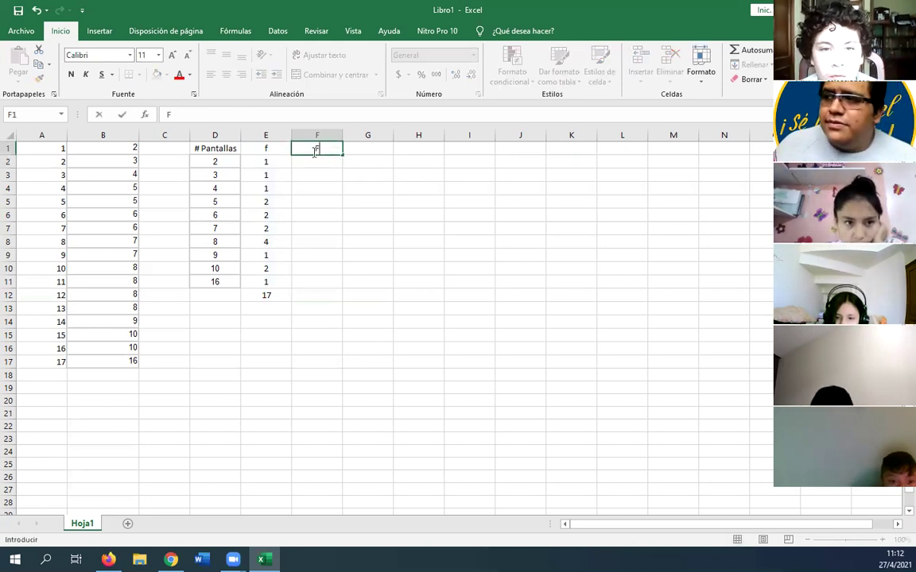
pyautogui.press('Return')
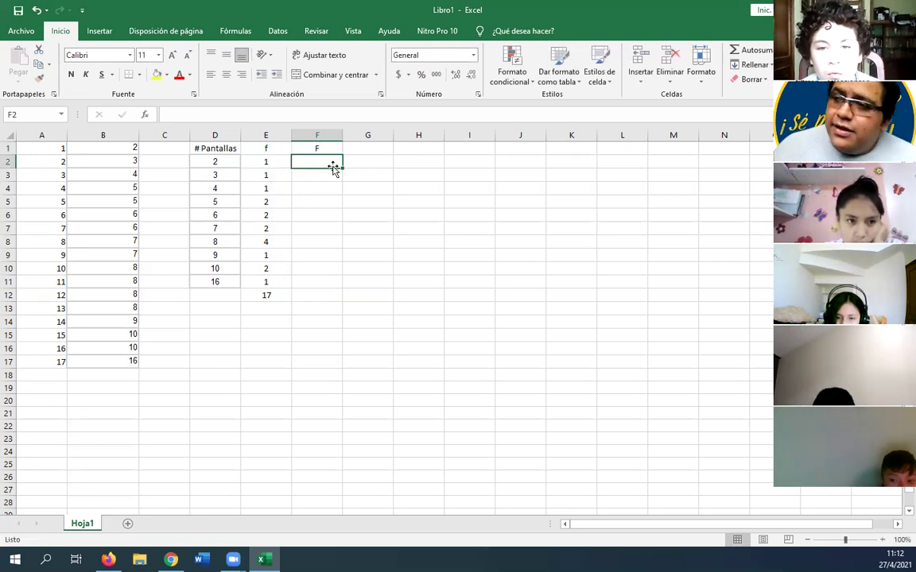
# Start the cumulative frequencies with the formula =E2 in cell F2.
pyautogui.write('=')
pyautogui.click(282, 160)
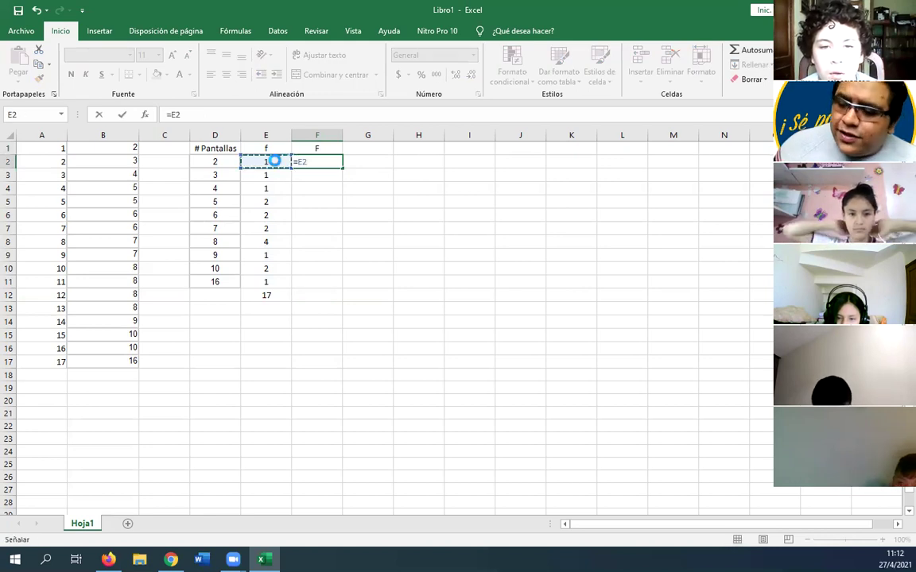
pyautogui.press('Return')
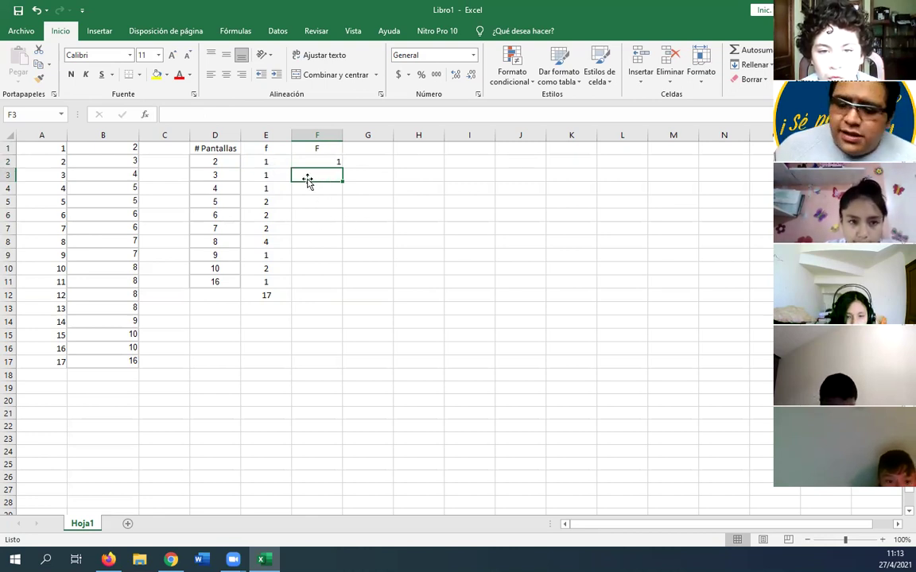
# Enter the formula =E3+F2 in cell F3 and fill it down to F11.
pyautogui.write('=')
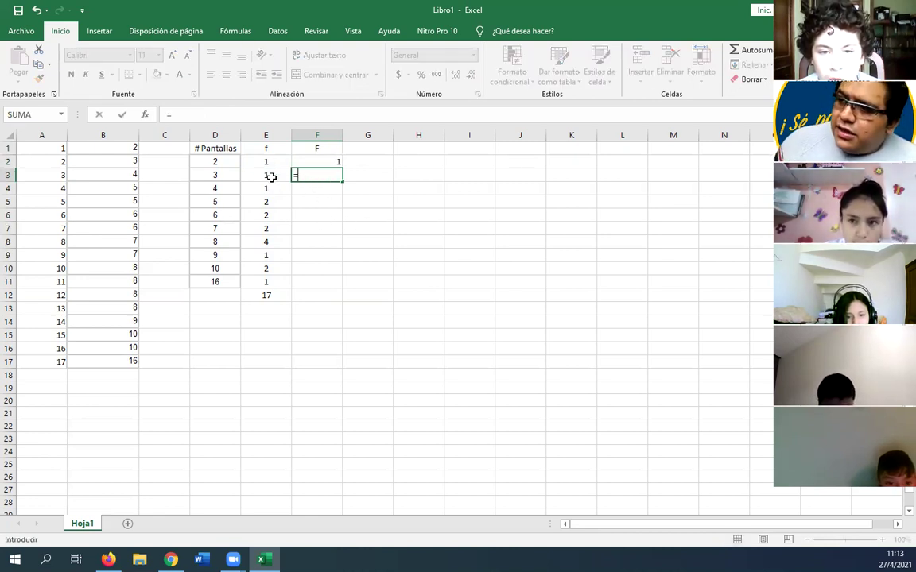
pyautogui.click(271, 173)
pyautogui.write('+')
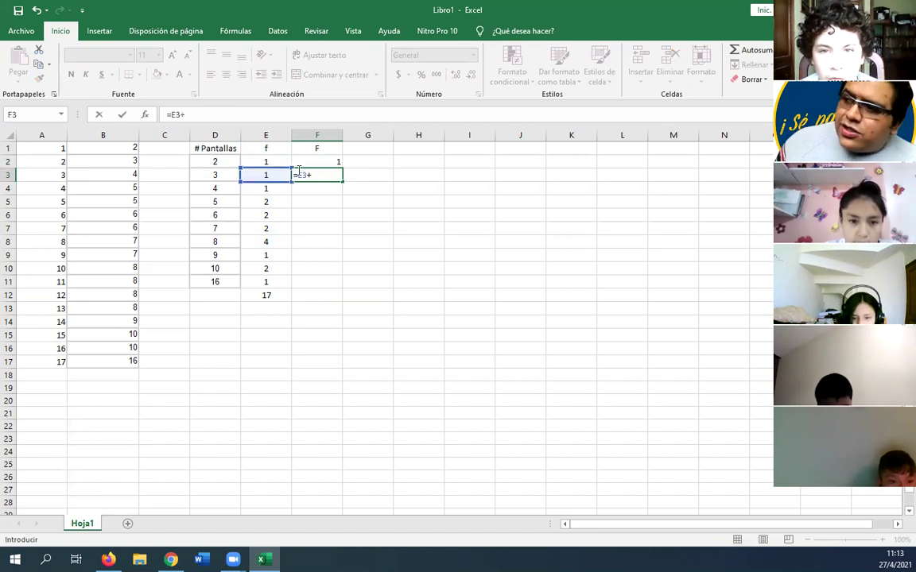
pyautogui.click(310, 161)
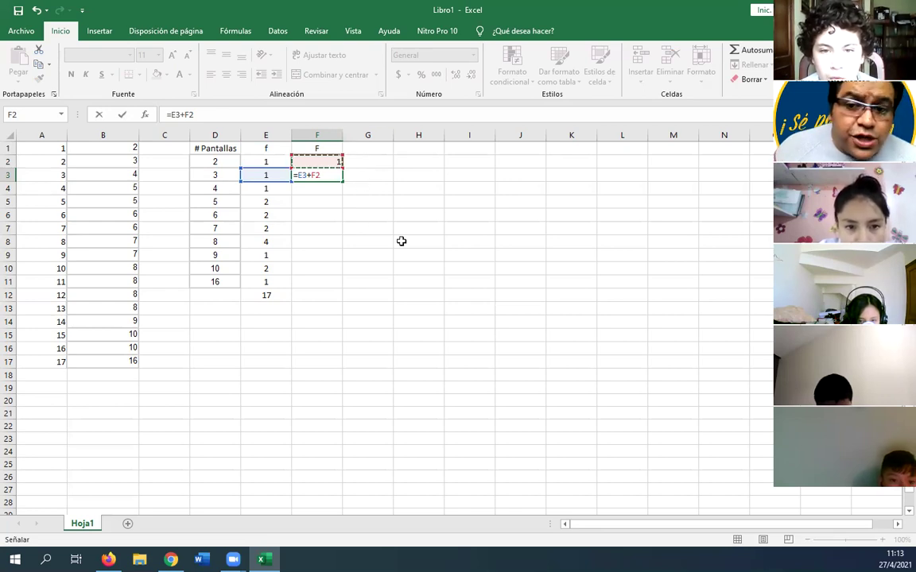
pyautogui.press('Return')
pyautogui.click(338, 176)
pyautogui.moveTo(342, 181); pyautogui.dragTo(348, 291)
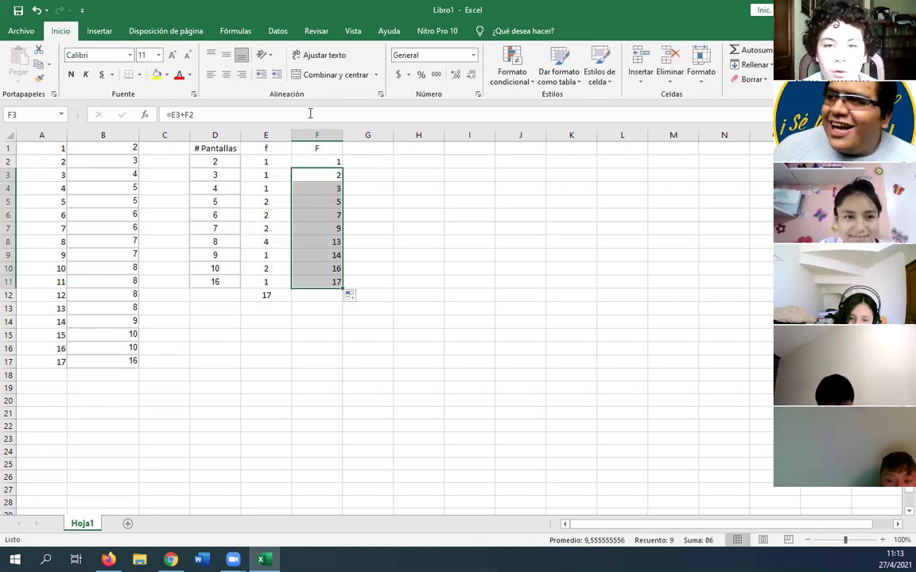
# Centre the cumulative frequencies in column F and the other cells of the frequency table horizontally.
pyautogui.click(226, 75)
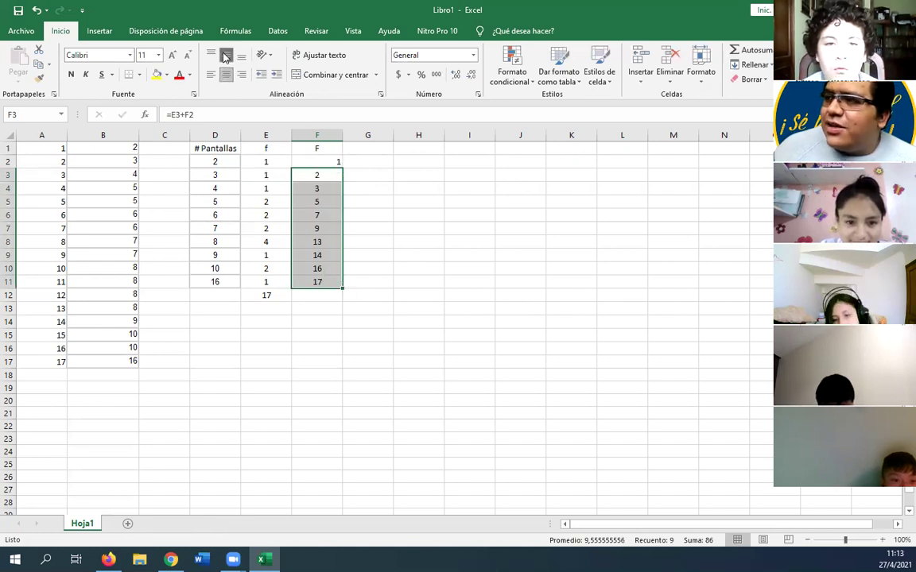
pyautogui.moveTo(227, 149); pyautogui.dragTo(483, 276)
pyautogui.click(227, 56)
pyautogui.click(211, 75)
pyautogui.click(226, 75)
# Clear the cumulative frequencies in F2:F11 and enter the formula =E2 in cell F2 again.
pyautogui.click(311, 162)
pyautogui.moveTo(316, 162); pyautogui.dragTo(306, 283)
pyautogui.press('Delete')
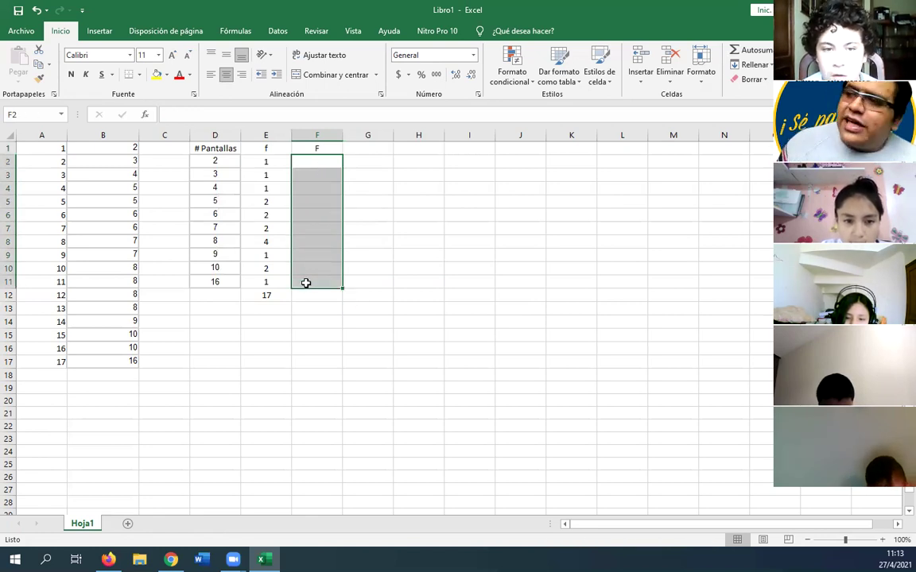
pyautogui.click(302, 164)
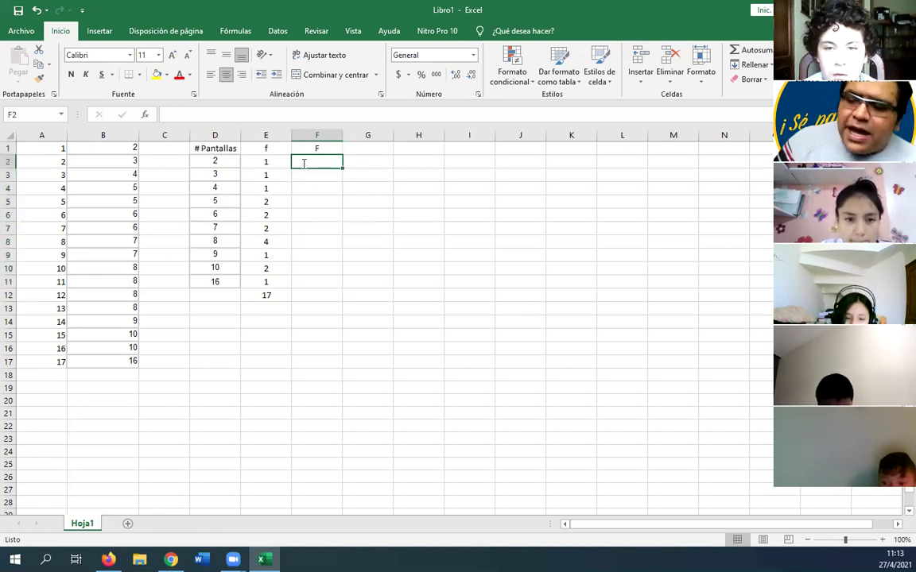
pyautogui.write('=')
pyautogui.click(273, 161)
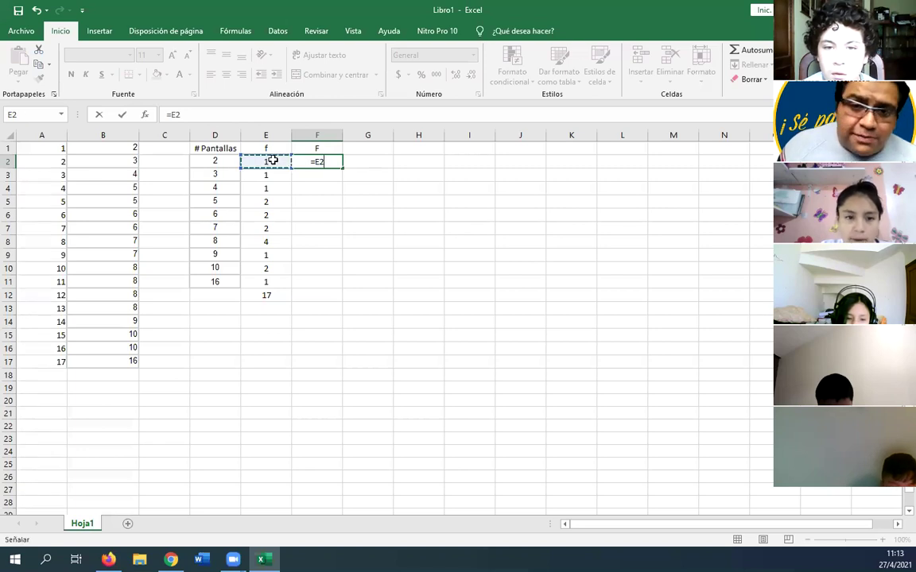
pyautogui.press('Return')
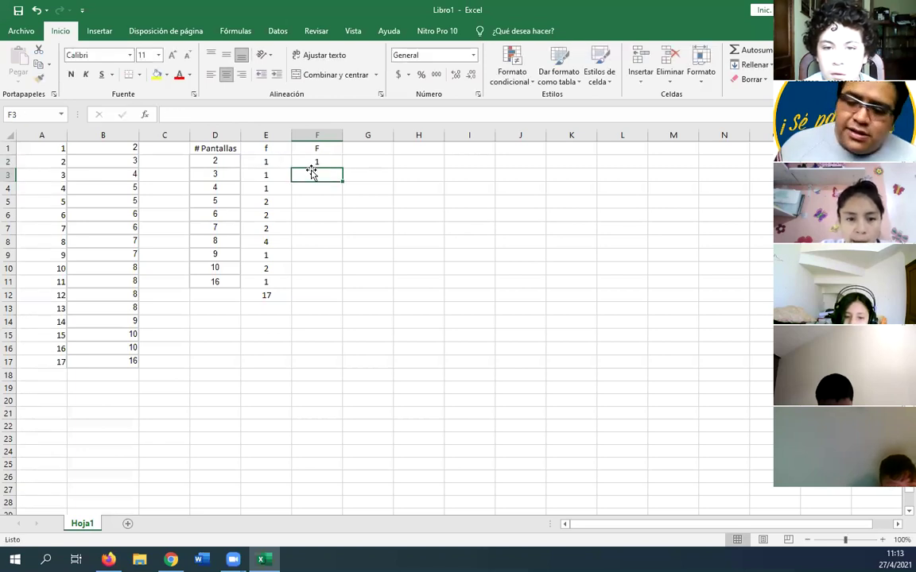
# Enter the formula =F2+E3 in cell F3 and fill it down to F11.
pyautogui.write('=')
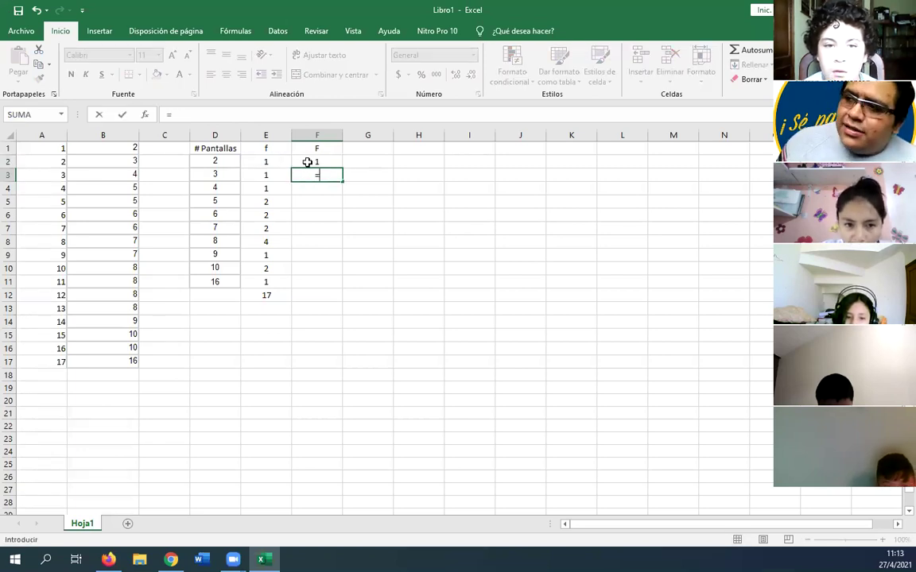
pyautogui.click(306, 162)
pyautogui.write('+')
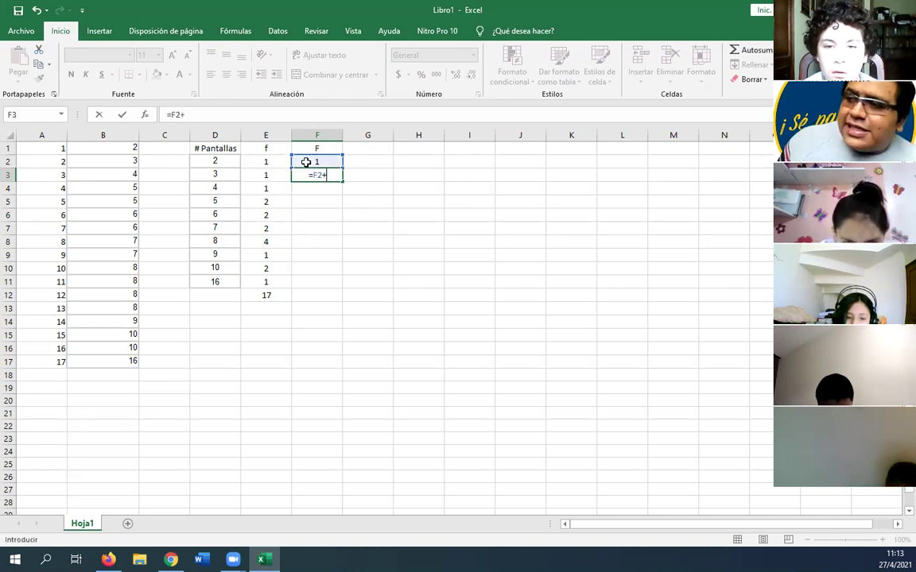
pyautogui.click(274, 174)
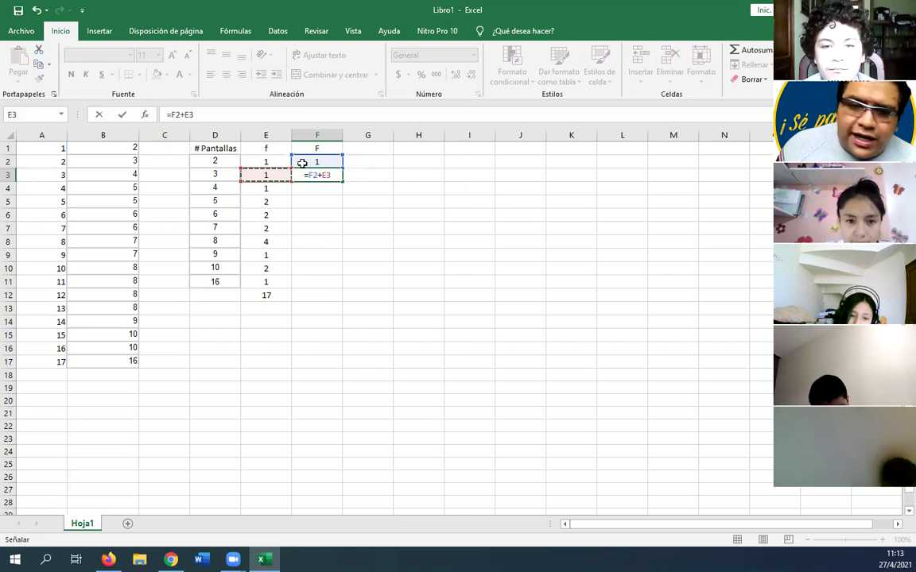
pyautogui.press('Return')
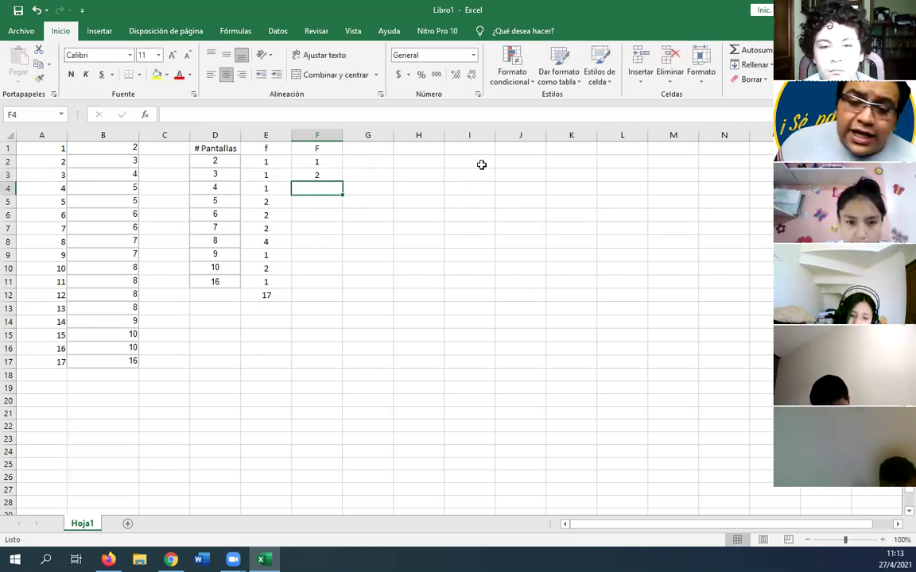
pyautogui.click(336, 174)
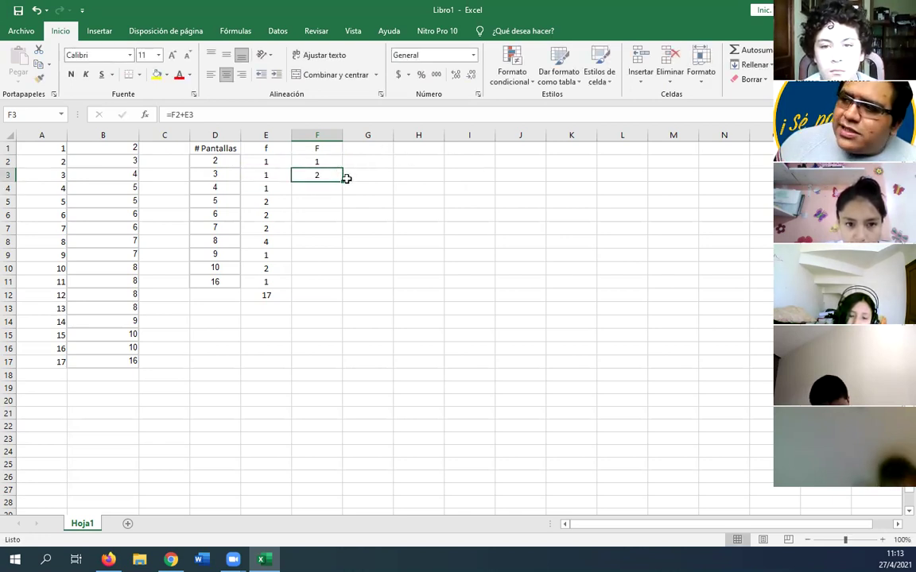
pyautogui.moveTo(343, 183); pyautogui.dragTo(334, 289)
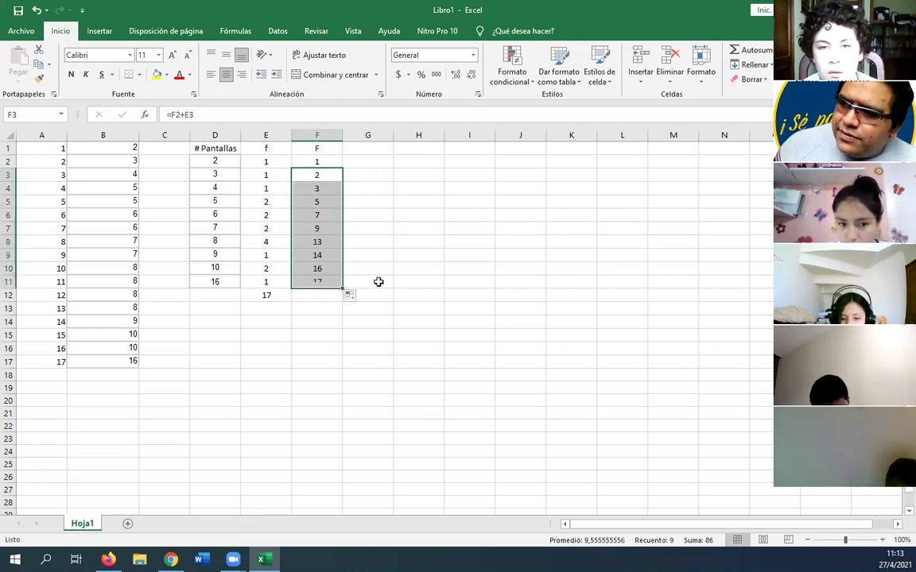
# Compare the last cumulative frequency in F11 with the frequency total in E12.
pyautogui.click(334, 282)
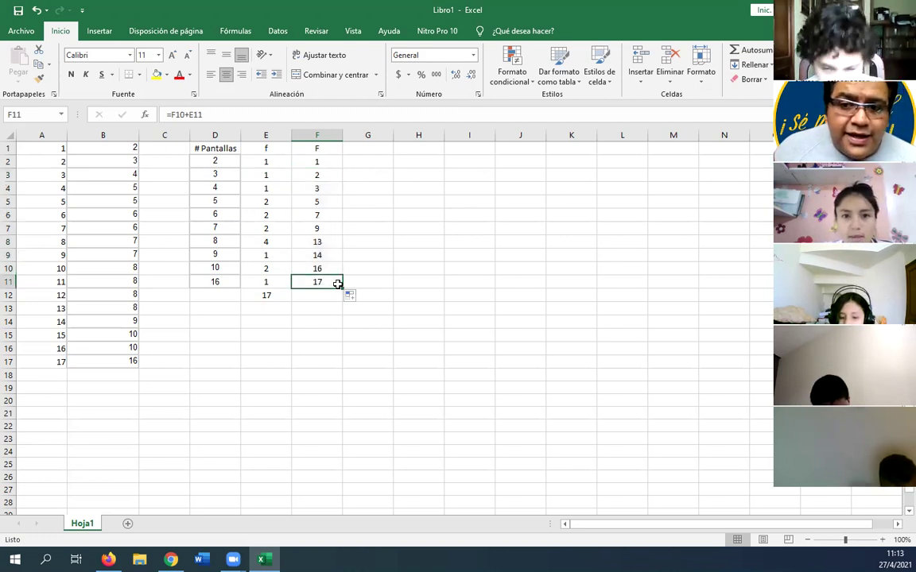
pyautogui.click(284, 294)
pyautogui.click(312, 281)
pyautogui.click(288, 291)
pyautogui.click(306, 283)
pyautogui.click(286, 291)
pyautogui.click(309, 284)
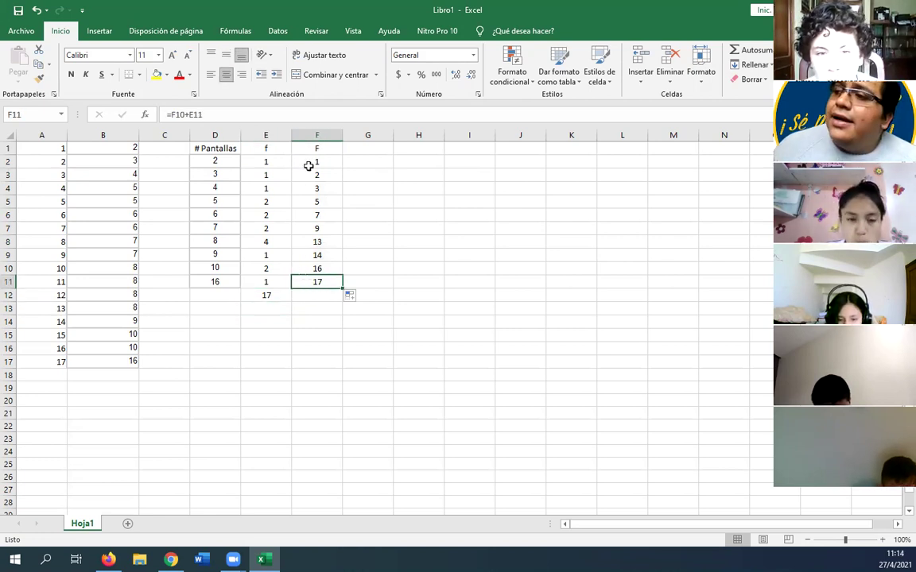
pyautogui.click(232, 161)
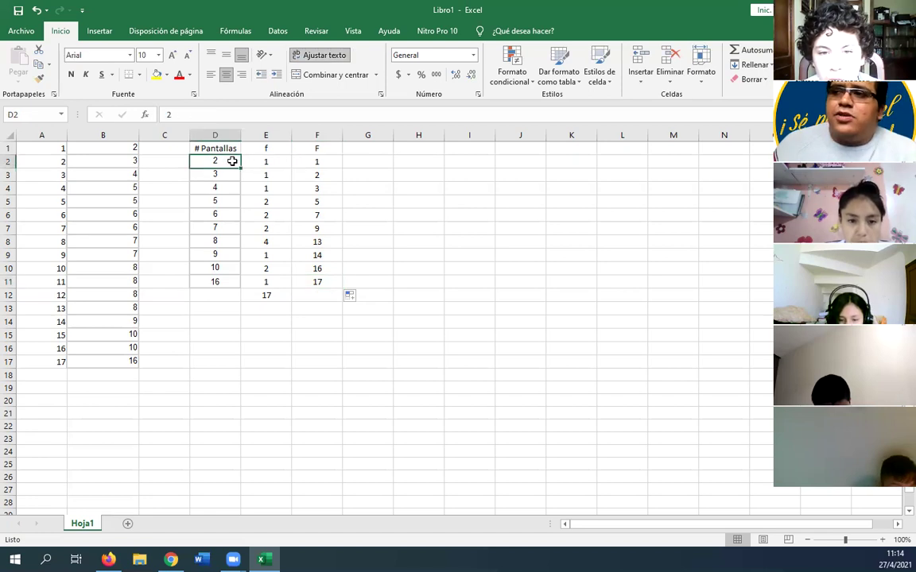
# Compare the screen counts 2, 3, 7 and 10 in column D with their cumulative frequencies in column F.
pyautogui.click(324, 162)
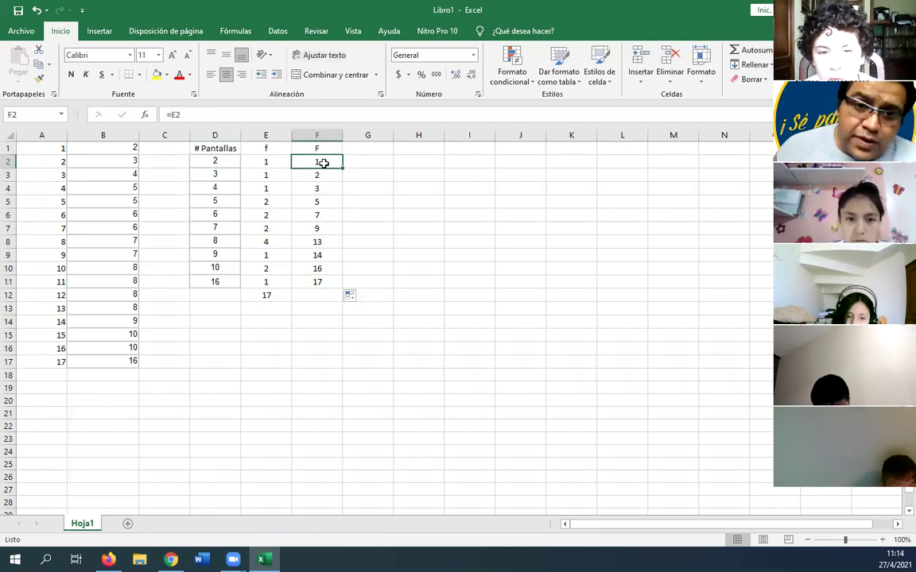
pyautogui.click(227, 160)
pyautogui.click(219, 173)
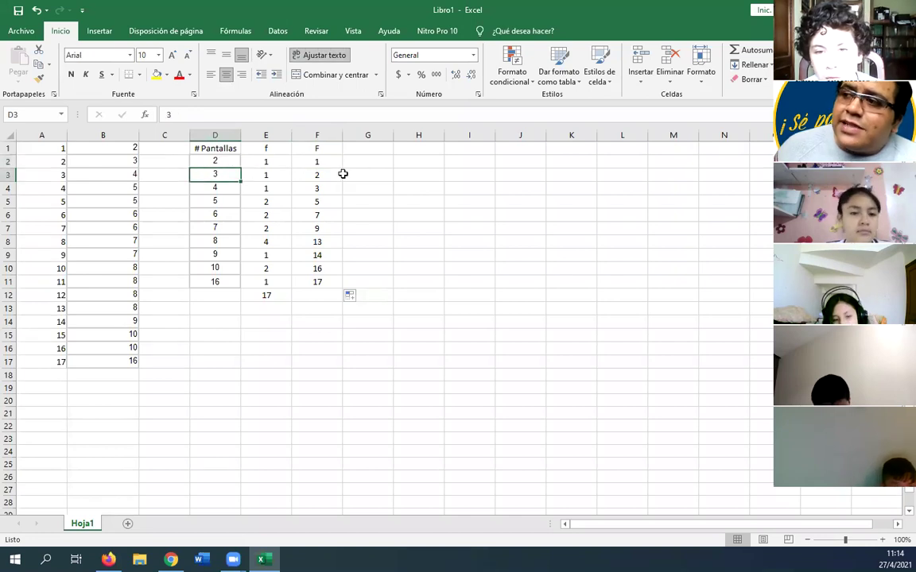
pyautogui.click(334, 174)
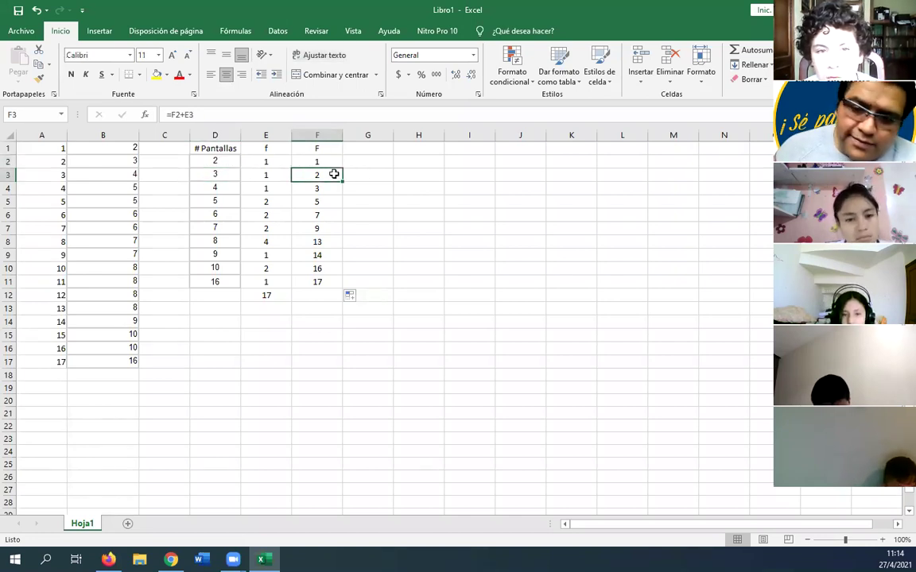
pyautogui.click(215, 162)
pyautogui.click(217, 216)
pyautogui.click(218, 227)
pyautogui.click(328, 229)
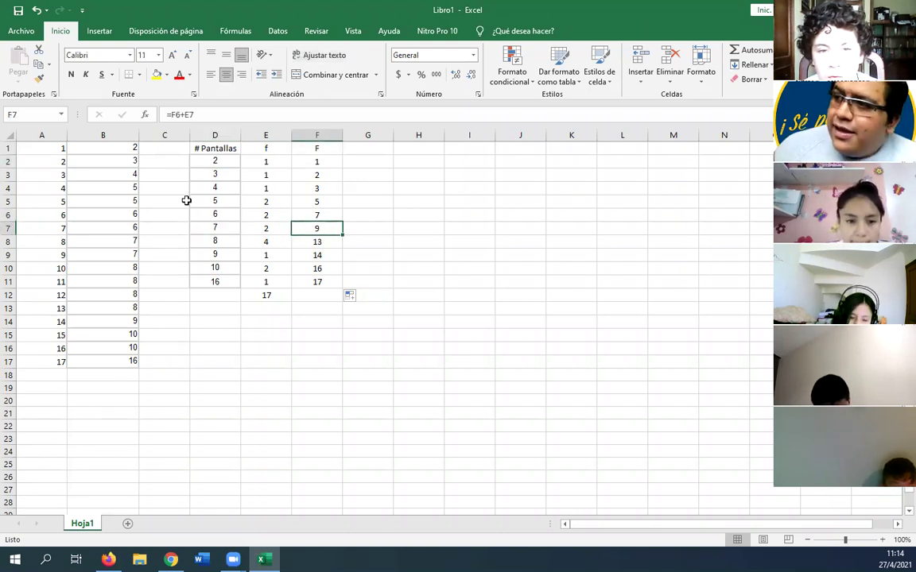
pyautogui.click(211, 161)
pyautogui.click(225, 267)
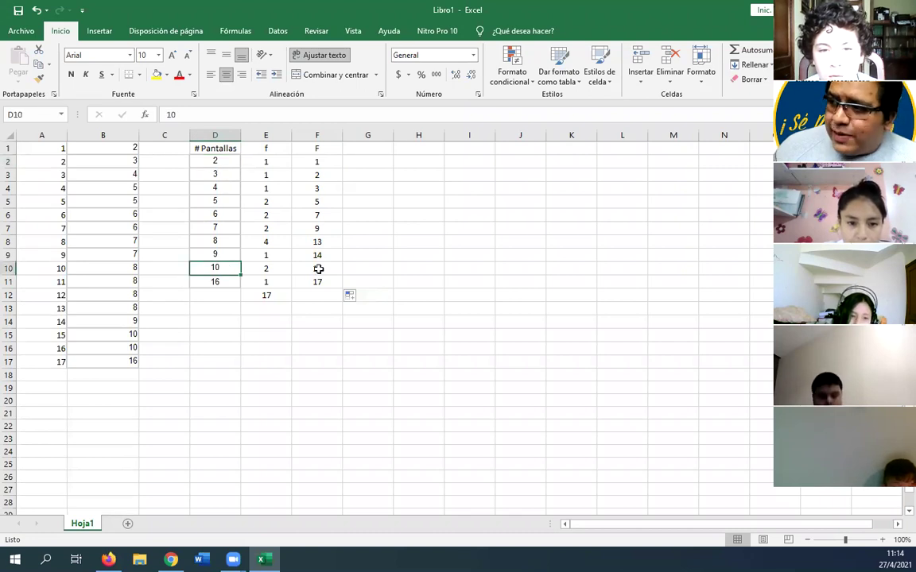
pyautogui.click(338, 270)
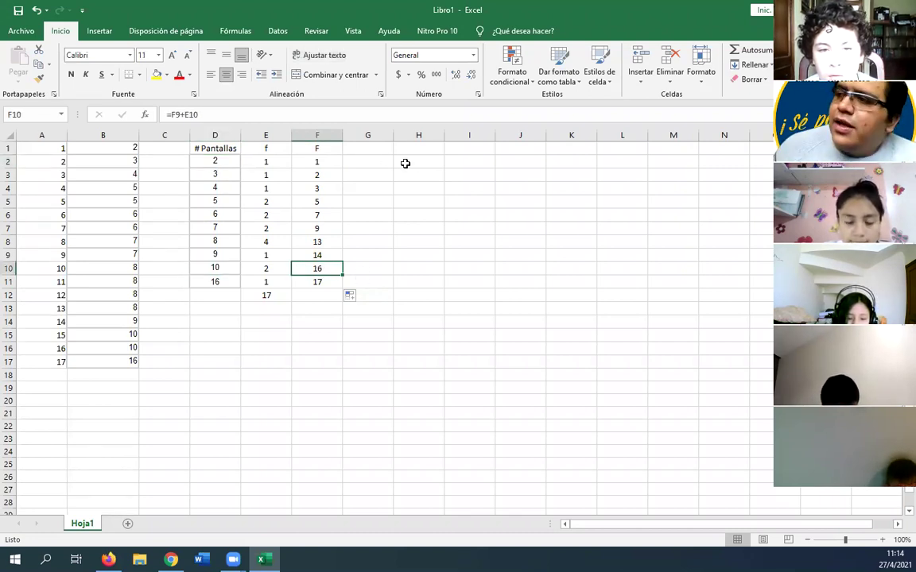
# Enter the column header m in cell G1, beside the cumulative frequency header.
pyautogui.click(375, 149)
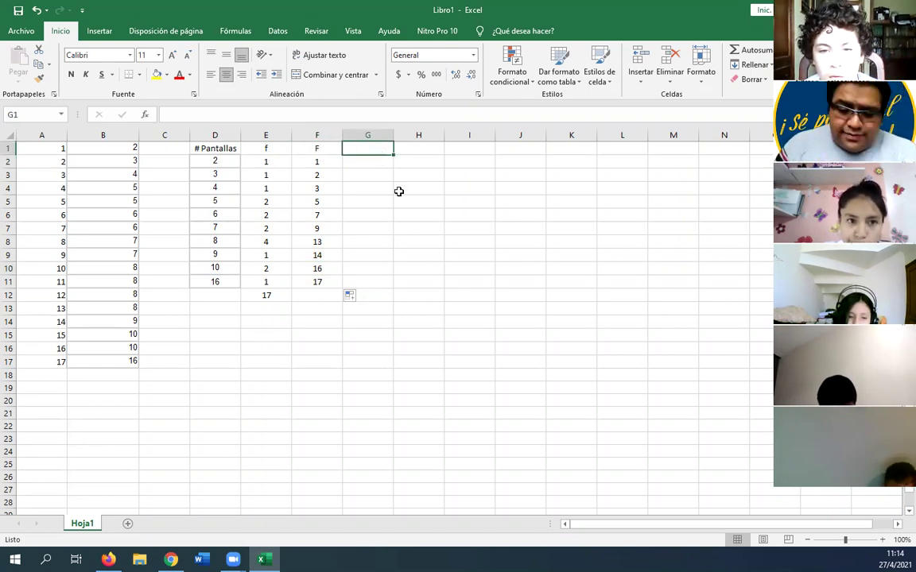
pyautogui.write('m')
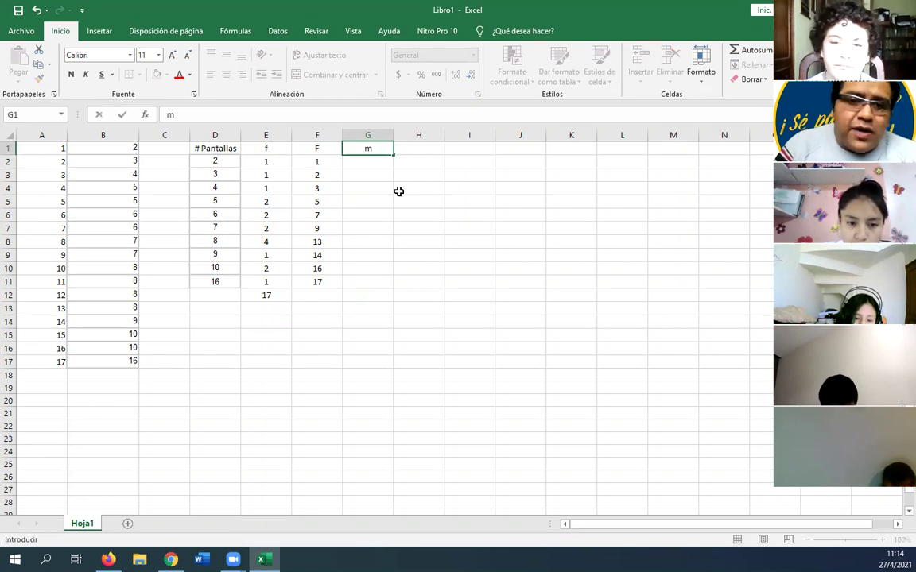
pyautogui.press('Return')
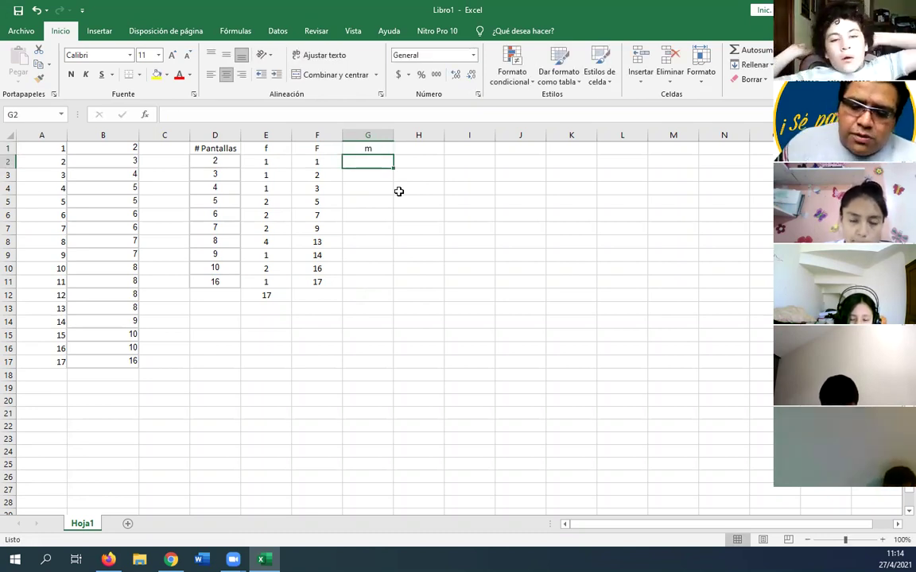
# Enter the formula =E2/17 in cell G2 and fill it down to G11.
pyautogui.write('=')
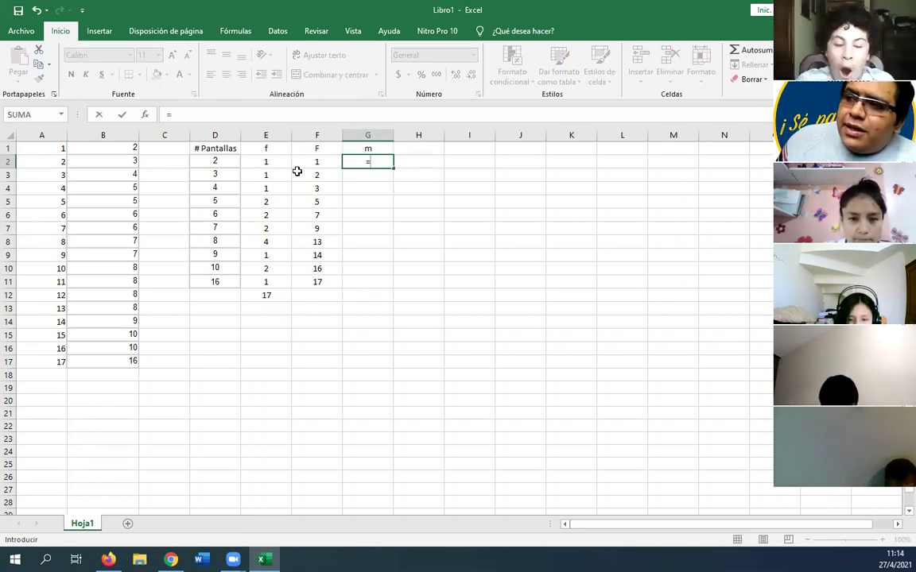
pyautogui.click(274, 164)
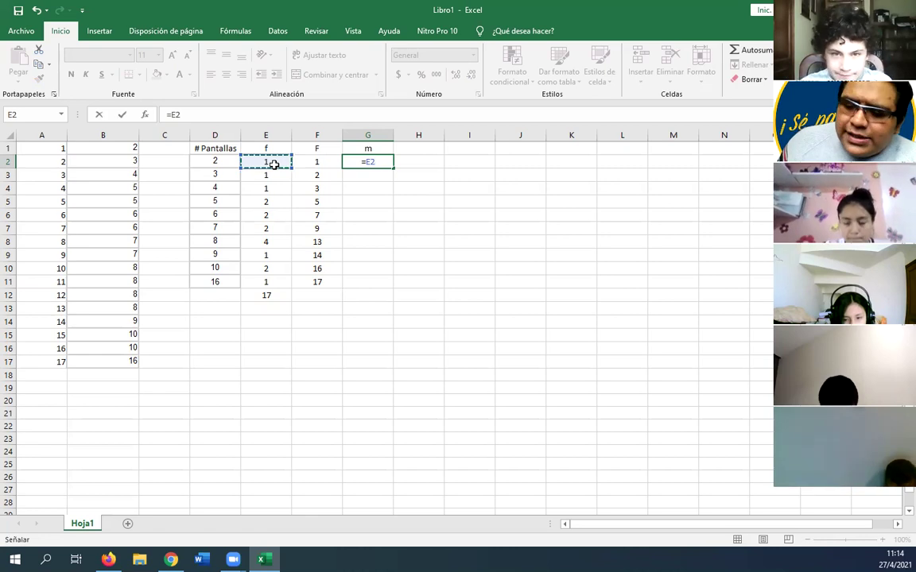
pyautogui.write('/')
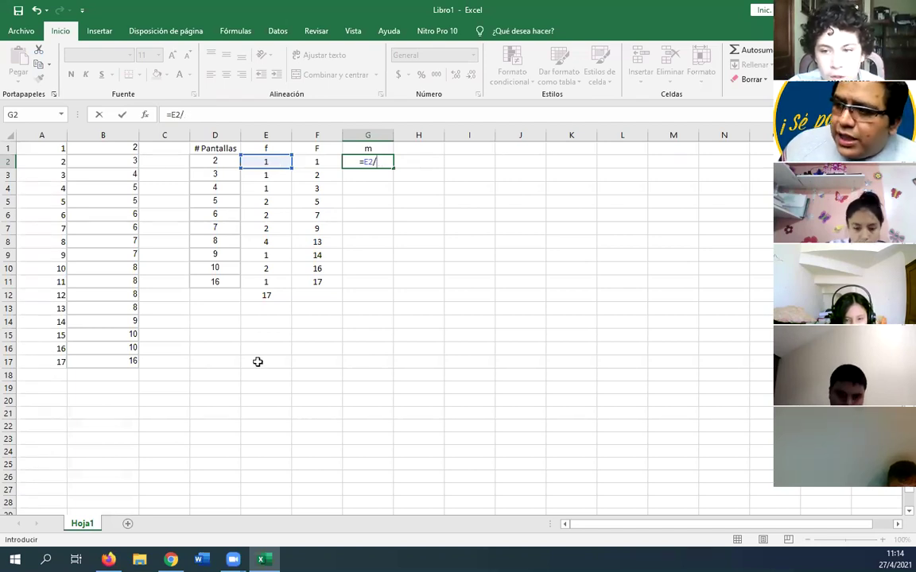
pyautogui.click(269, 295)
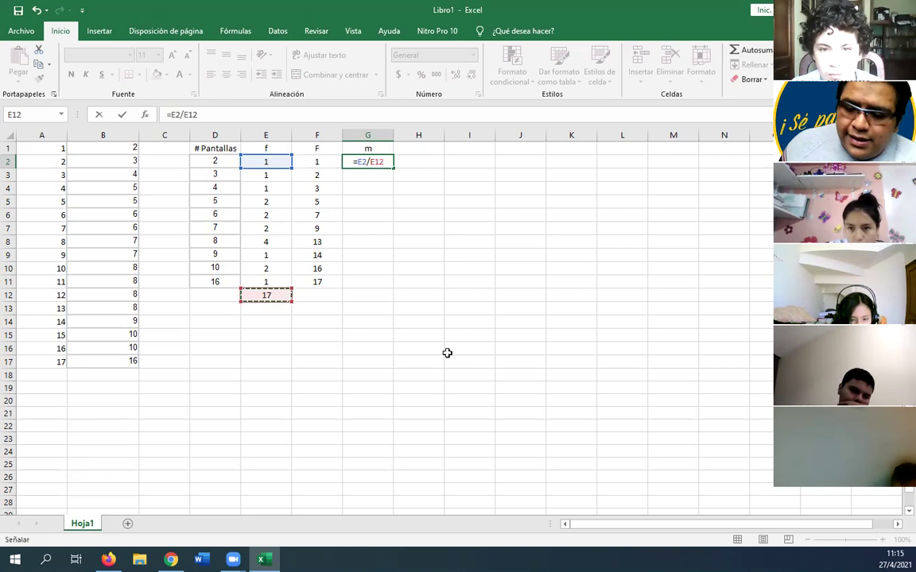
pyautogui.press('BackSpace')
pyautogui.press('BackSpace')
pyautogui.press('BackSpace')
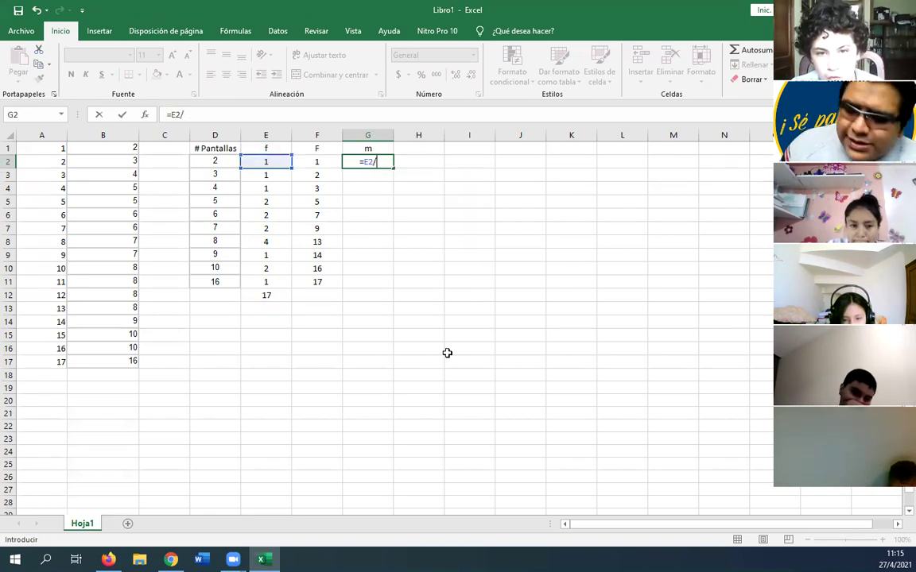
pyautogui.write('17')
pyautogui.press('Return')
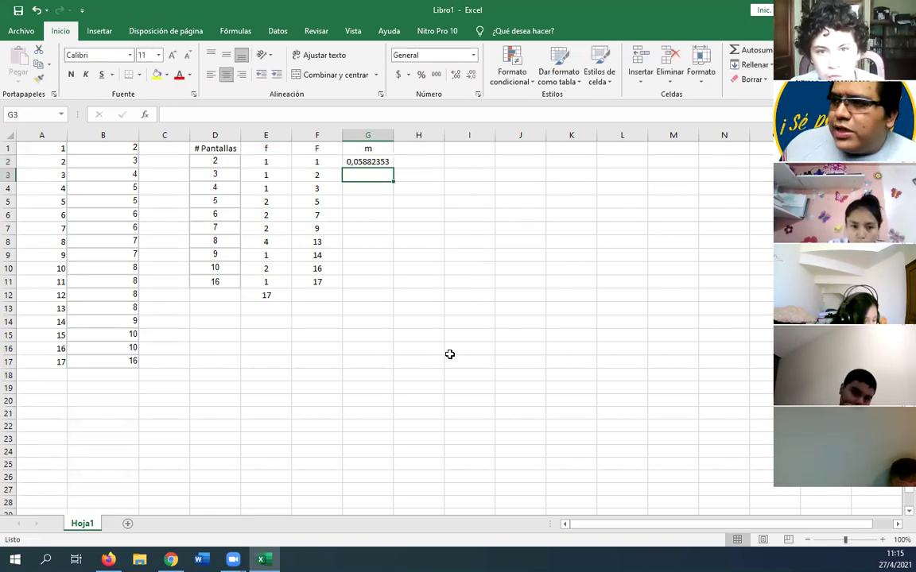
pyautogui.click(370, 162)
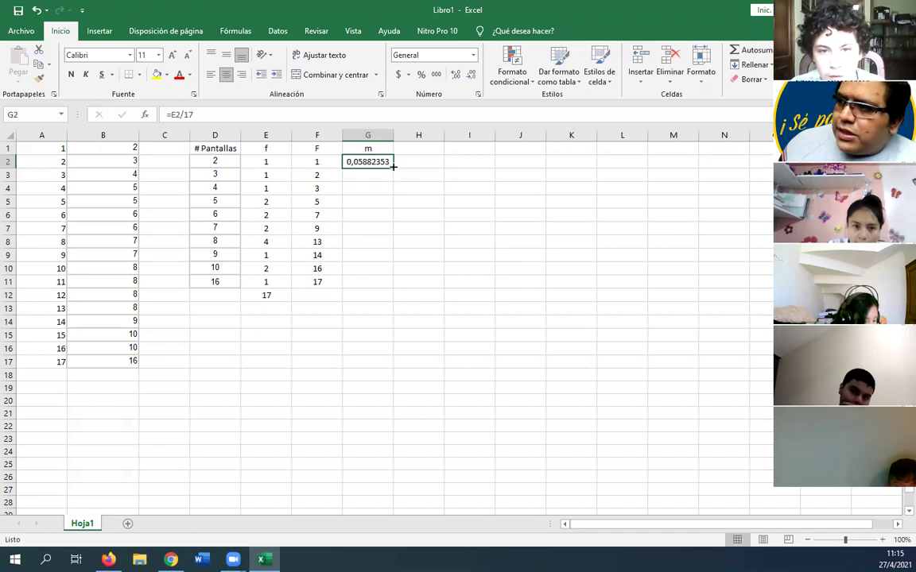
pyautogui.moveTo(393, 169); pyautogui.dragTo(391, 286)
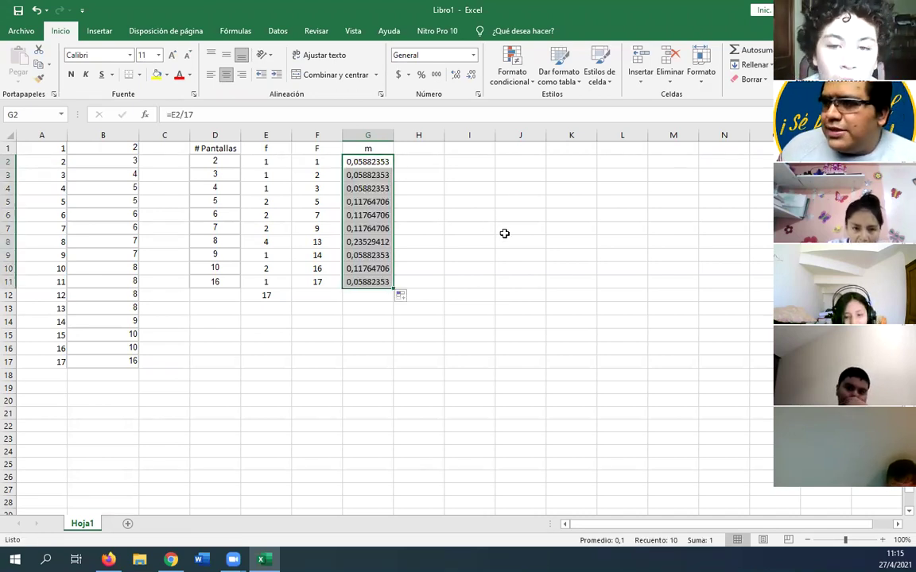
pyautogui.click(476, 227)
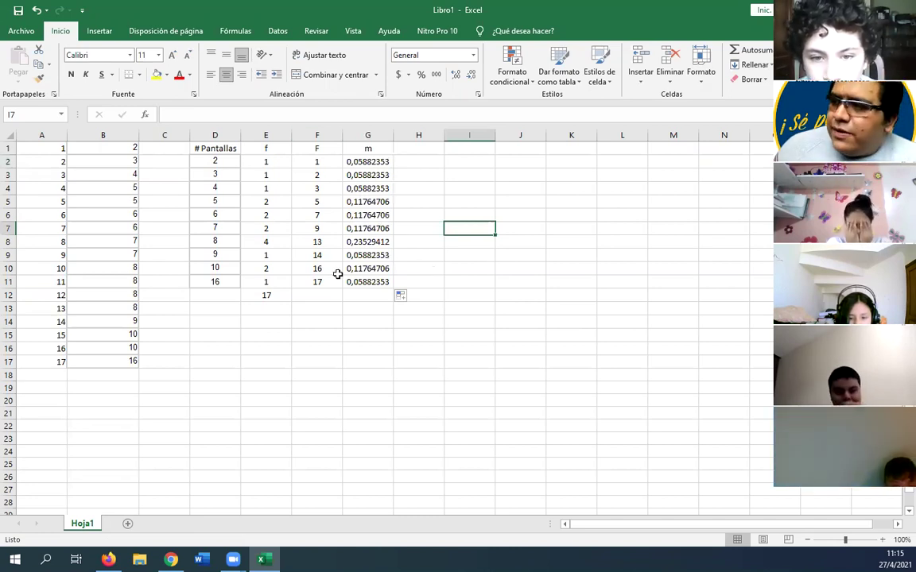
# Clear the unrounded quotients in cells G2:G11.
pyautogui.moveTo(366, 161); pyautogui.dragTo(376, 280)
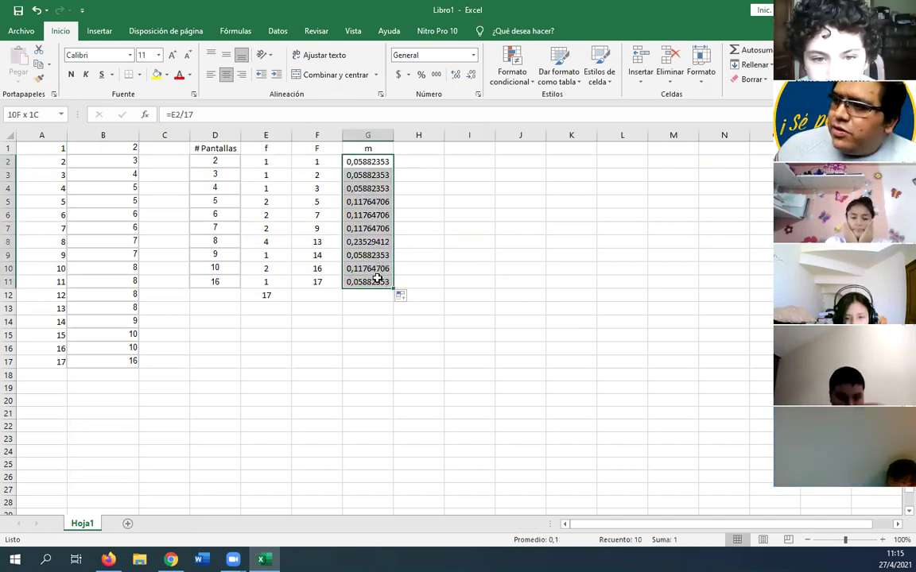
pyautogui.moveTo(366, 160); pyautogui.dragTo(385, 283)
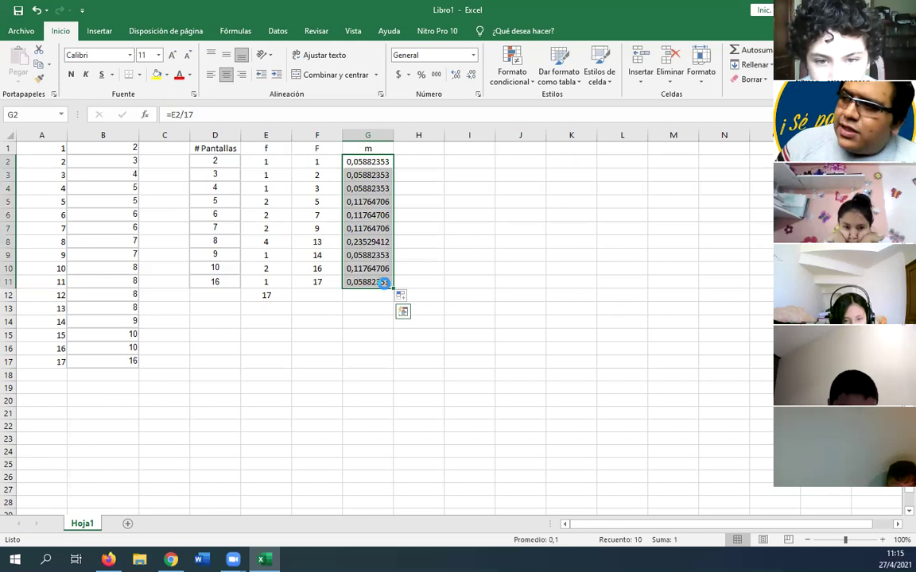
pyautogui.press('Delete')
pyautogui.click(359, 162)
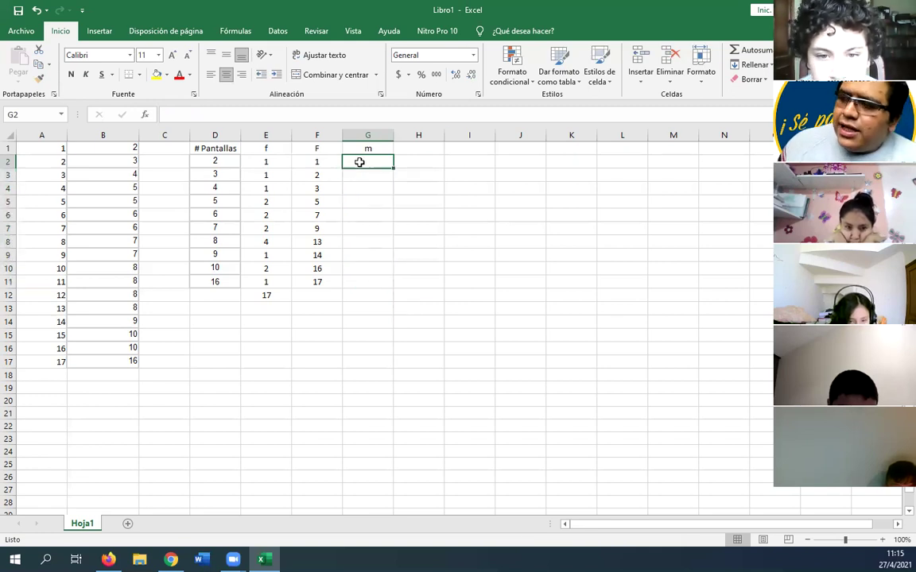
pyautogui.write('=')
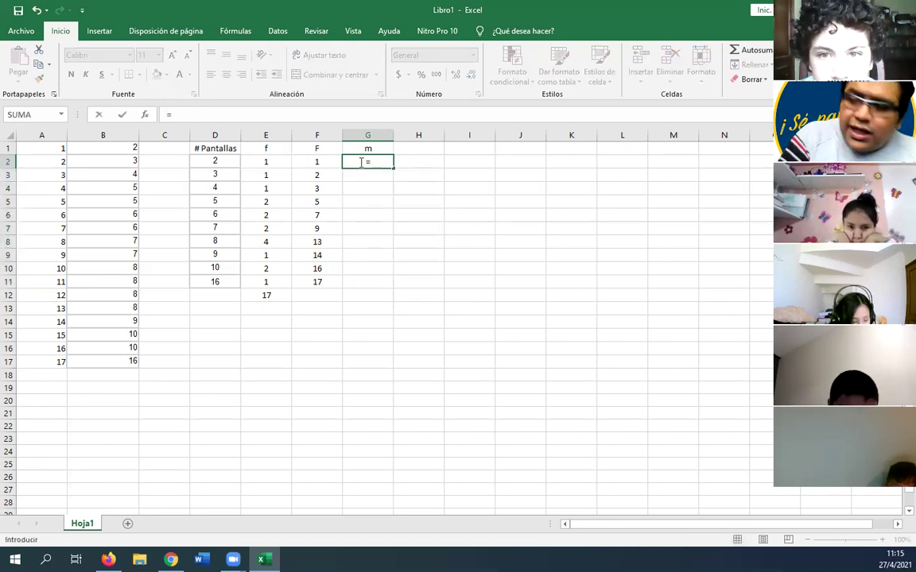
pyautogui.write('re')
pyautogui.press('Down')
pyautogui.press('Down')
pyautogui.press('Down')
pyautogui.press('Down')
pyautogui.press('Down')
pyautogui.press('Down')
pyautogui.press('Down')
pyautogui.press('Up')
pyautogui.press('Up')
pyautogui.press('Up')
pyautogui.press('Tab')
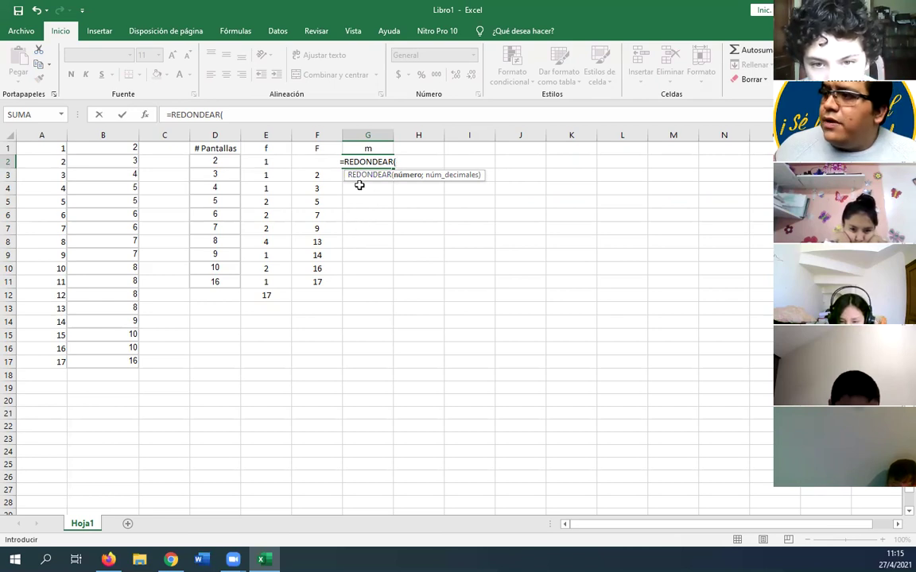
pyautogui.press('Escape')
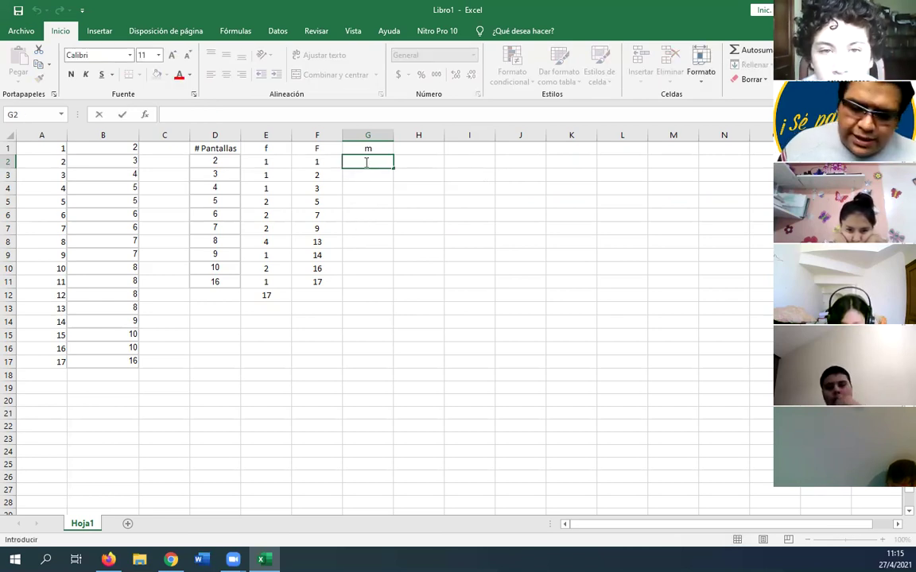
# Enter the formula =REDONDEAR(E2/17;2) in cell G2 to divide the first frequency by 17, rounded to two decimals.
pyautogui.write('=re')
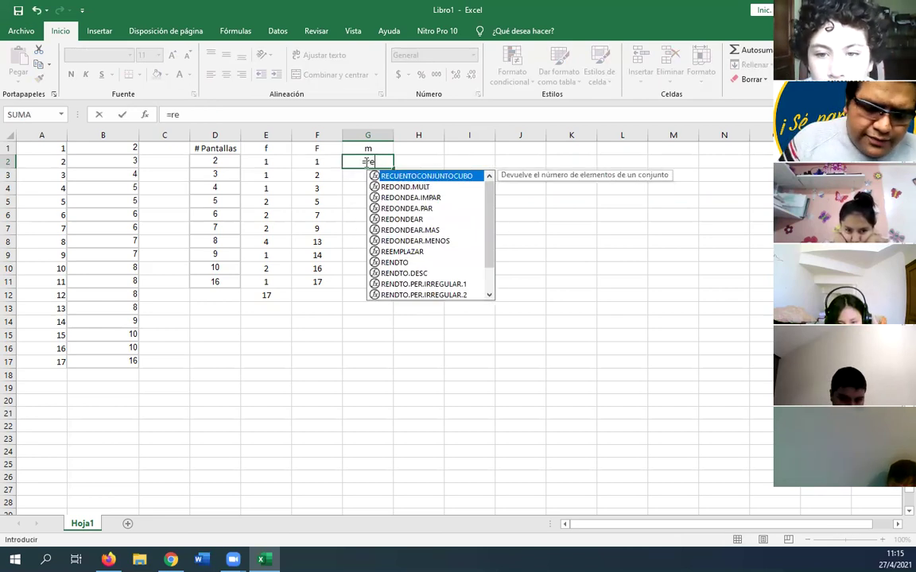
pyautogui.write('don')
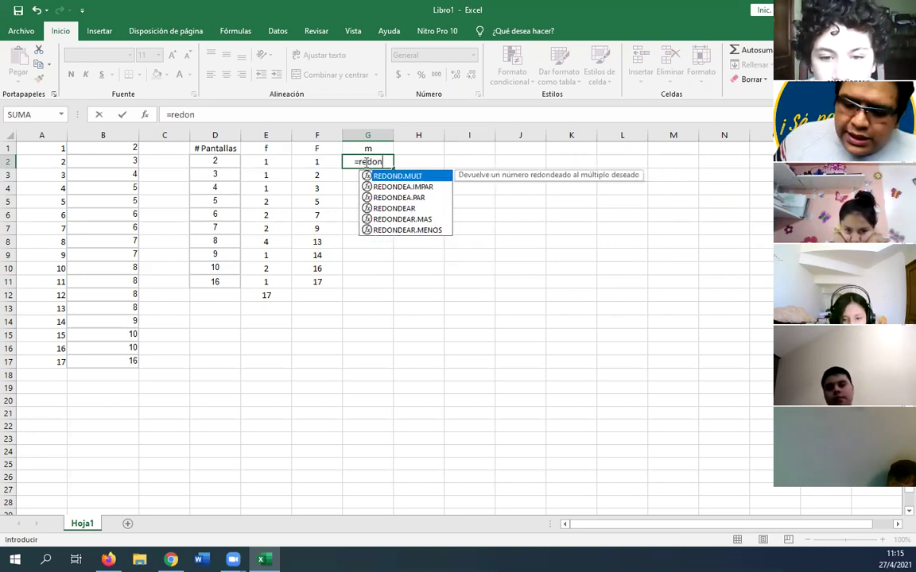
pyautogui.press('Down')
pyautogui.press('Down')
pyautogui.press('Down')
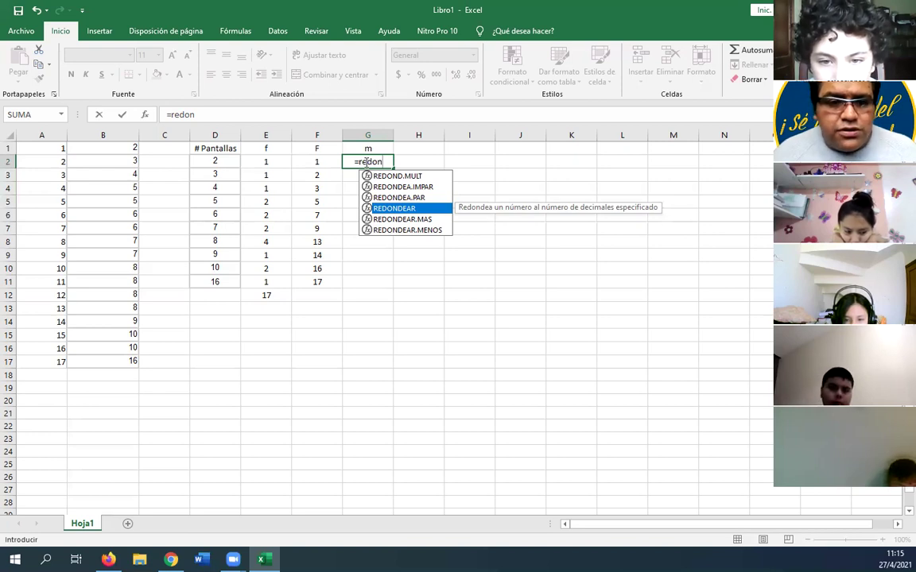
pyautogui.press('Tab')
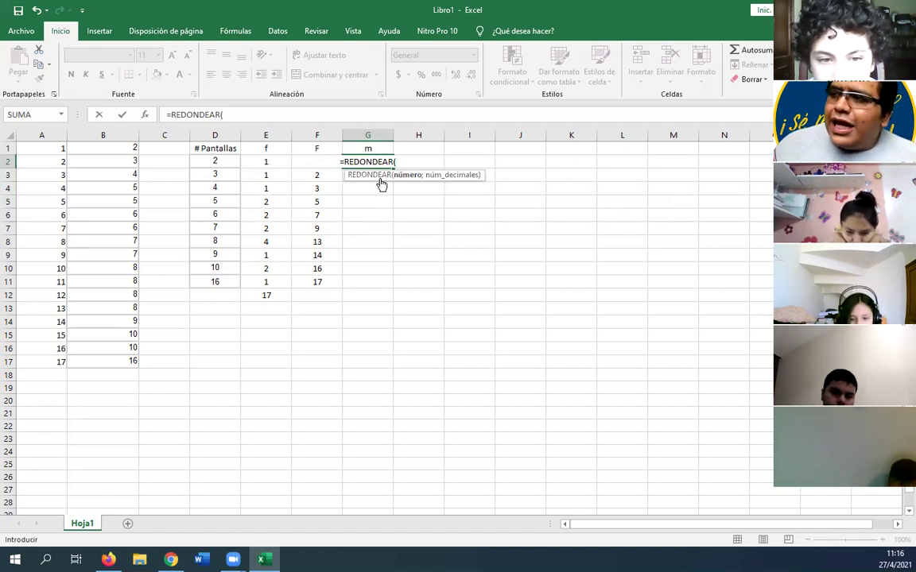
pyautogui.click(265, 160)
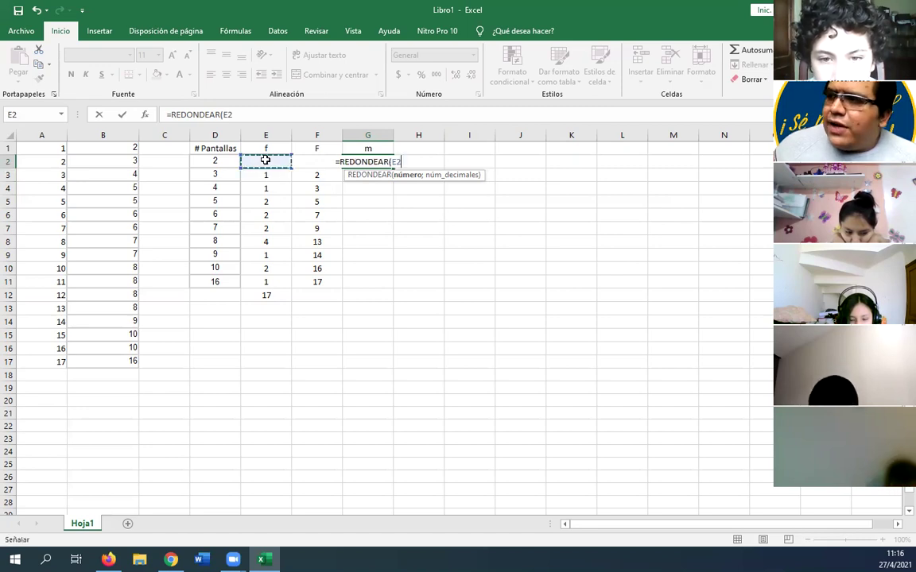
pyautogui.write('/')
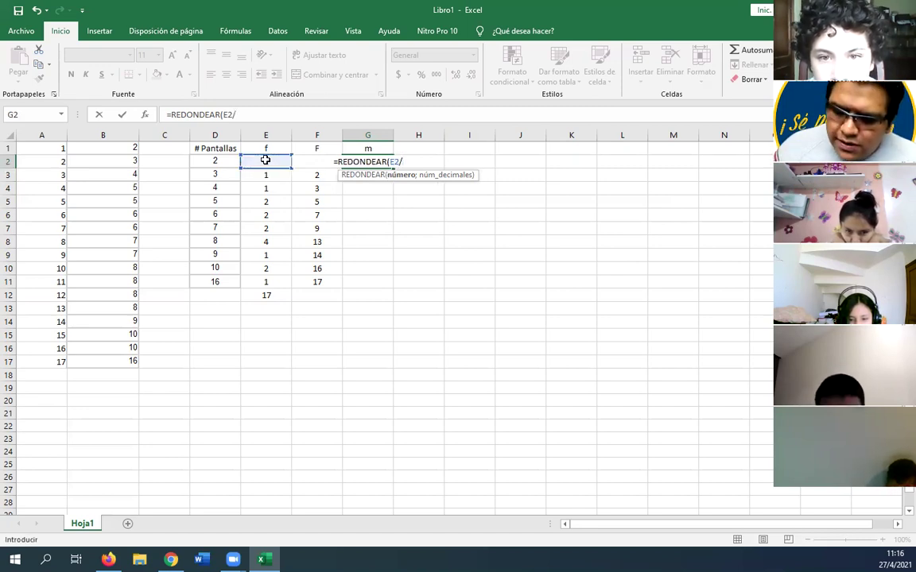
pyautogui.write('17')
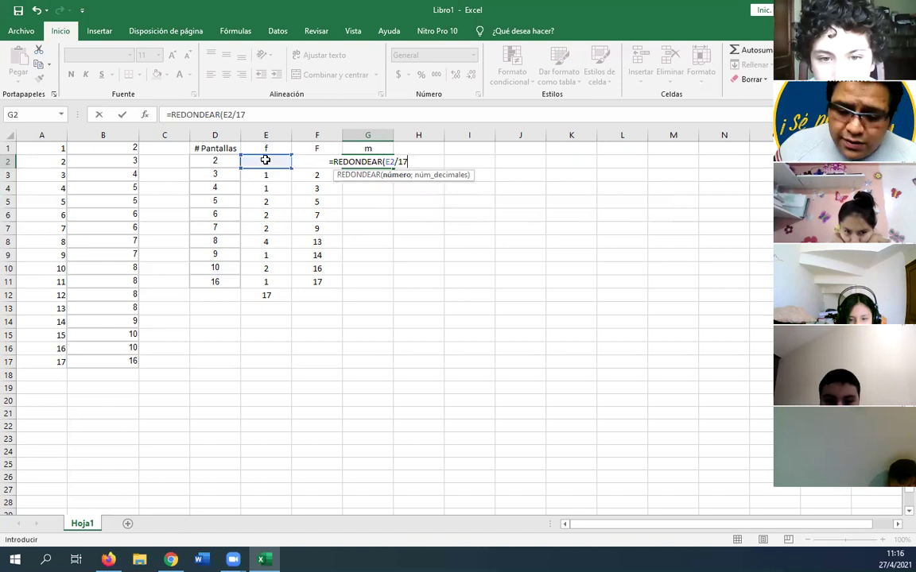
pyautogui.write(';')
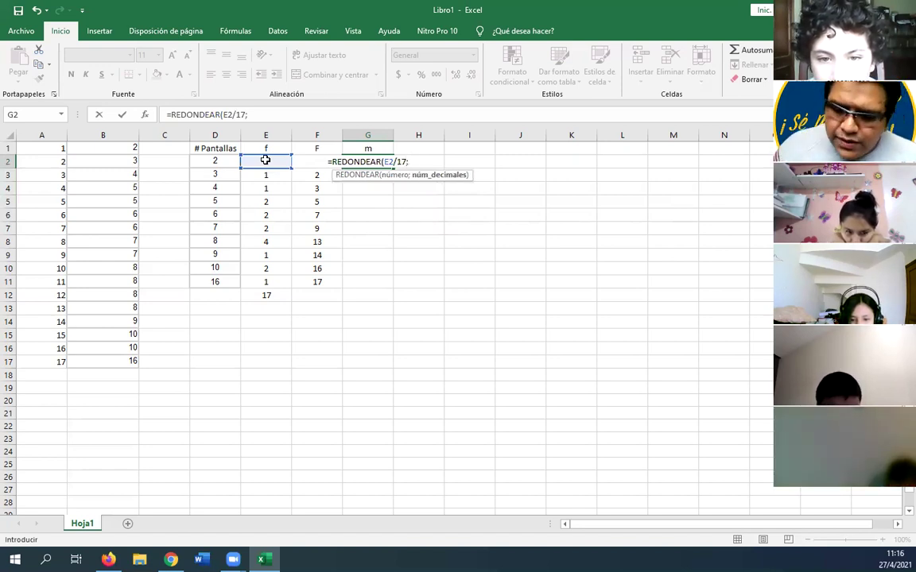
pyautogui.write('2')
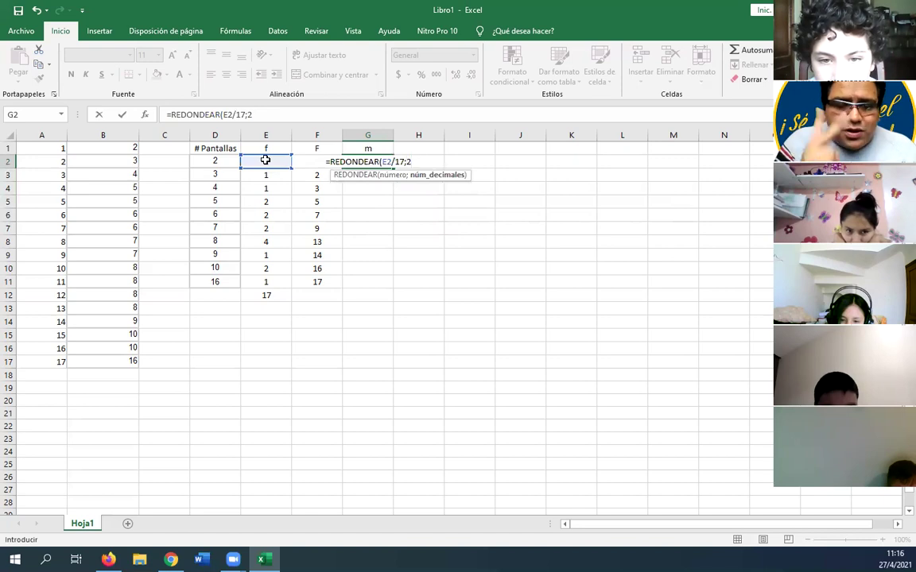
pyautogui.write(')')
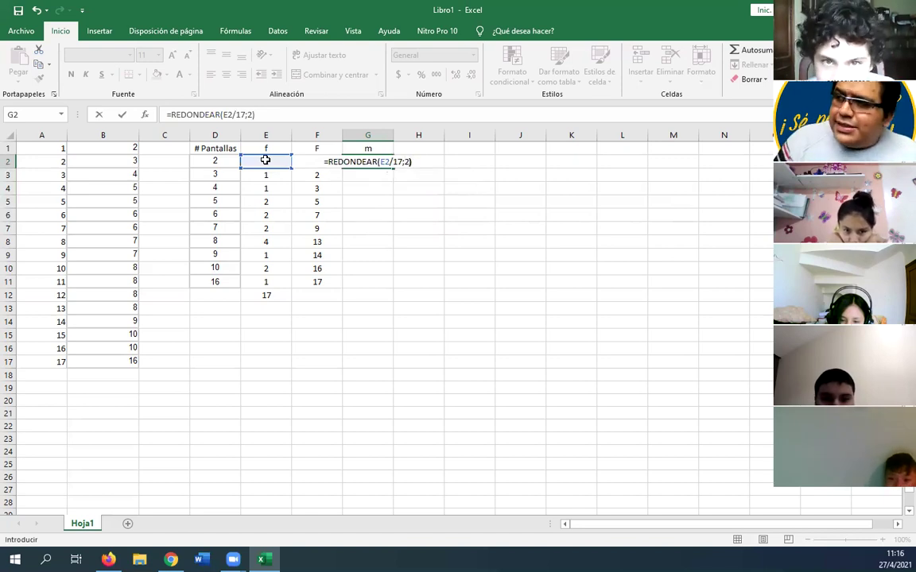
pyautogui.press('Return')
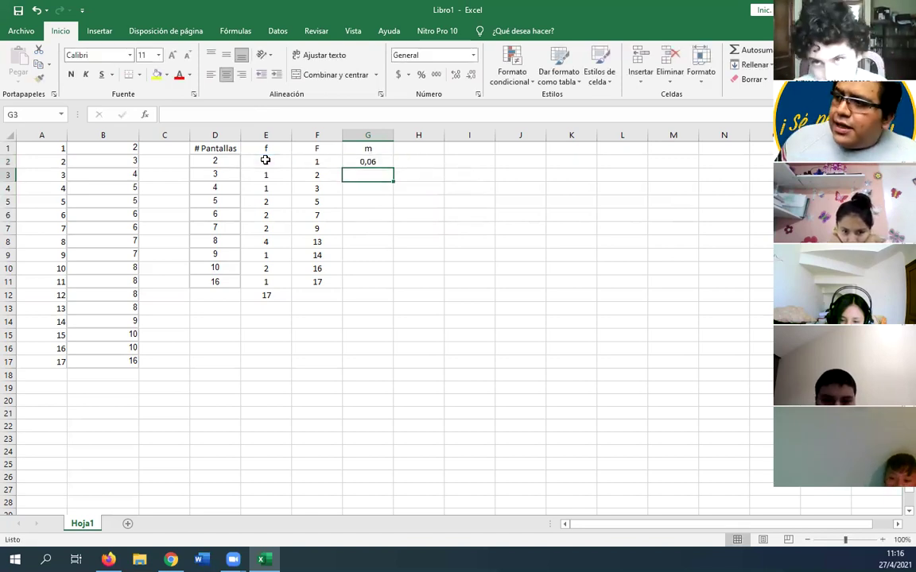
# Fill the rounded relative frequency formula from G2 down to G11 and total the column in G12.
pyautogui.click(361, 163)
pyautogui.moveTo(393, 170); pyautogui.dragTo(386, 292)
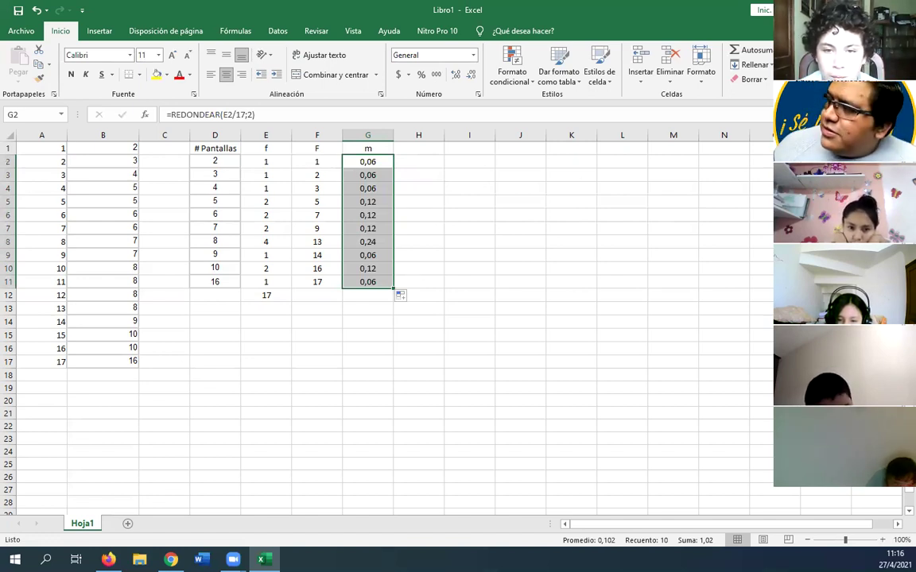
pyautogui.click(767, 51)
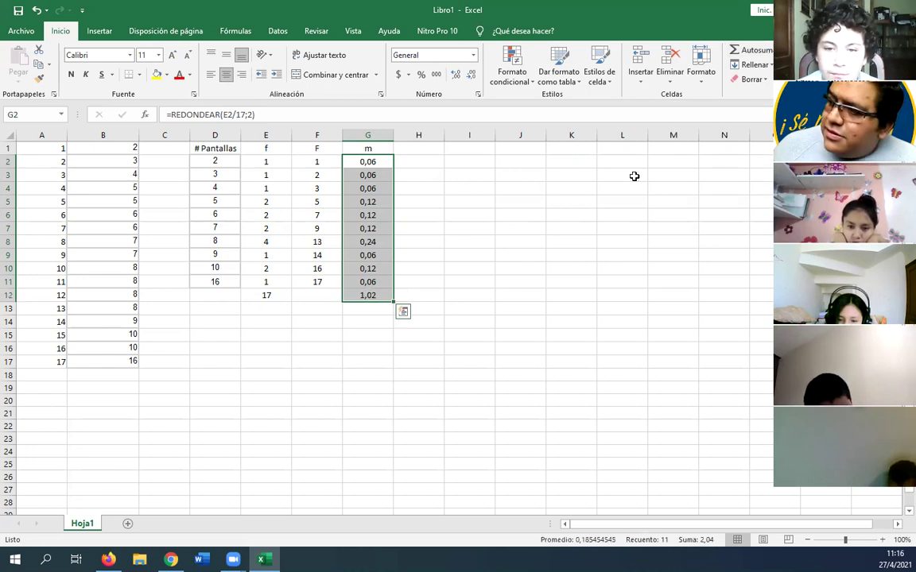
pyautogui.click(459, 270)
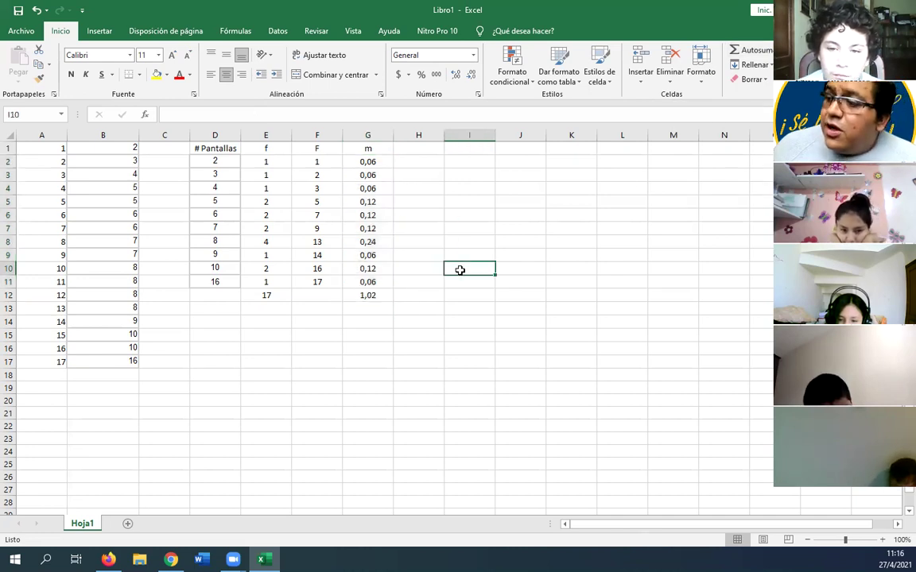
pyautogui.click(379, 295)
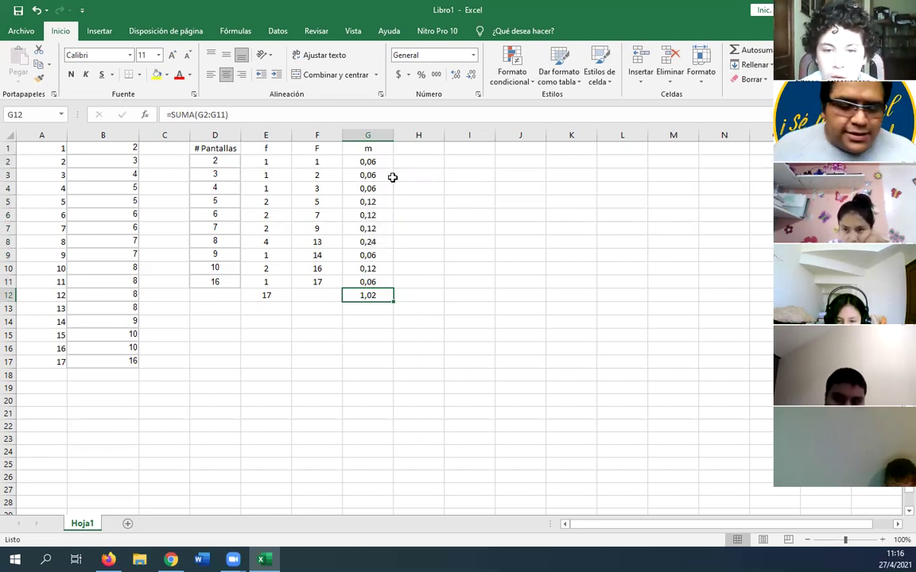
# Try unrounded relative frequencies in column H with =E2/17 filled down from H2, and clear them again.
pyautogui.click(424, 171)
pyautogui.click(429, 165)
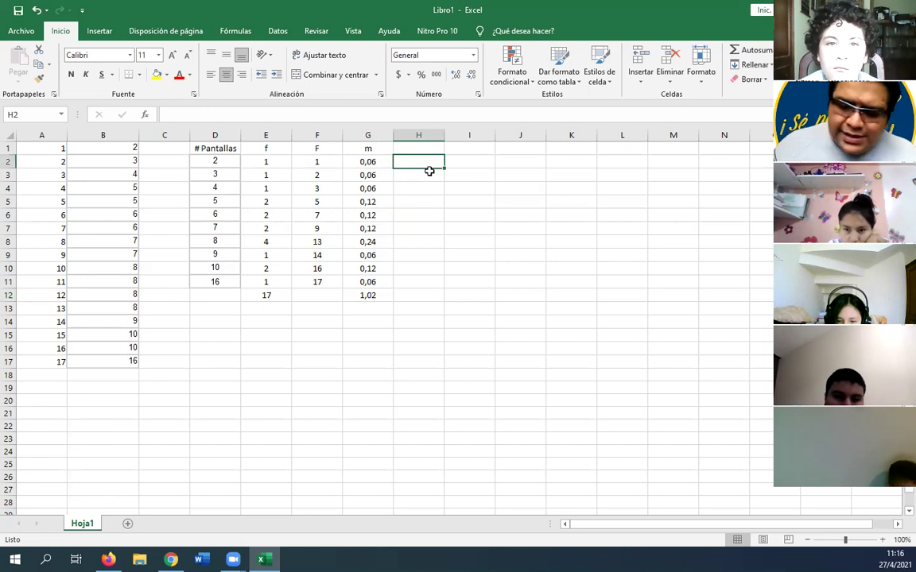
pyautogui.write('=')
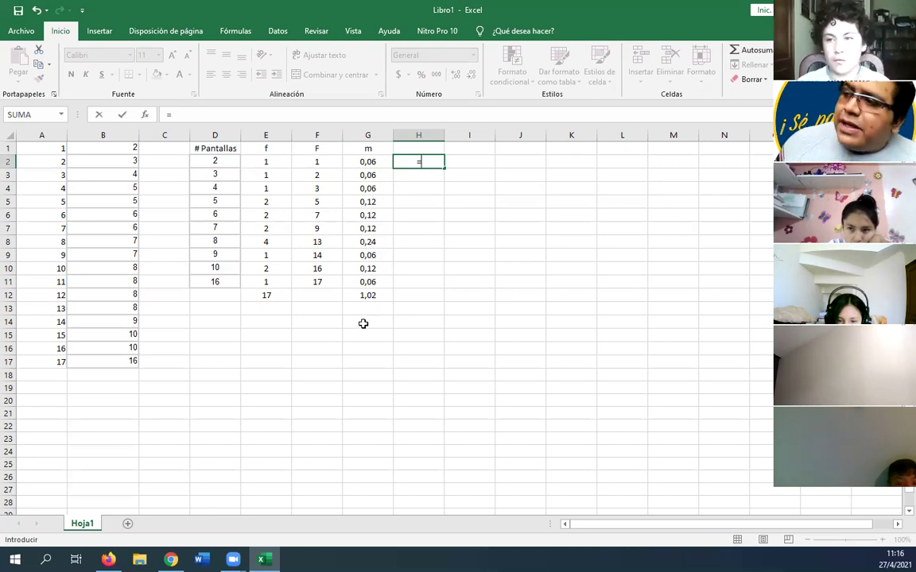
pyautogui.click(280, 168)
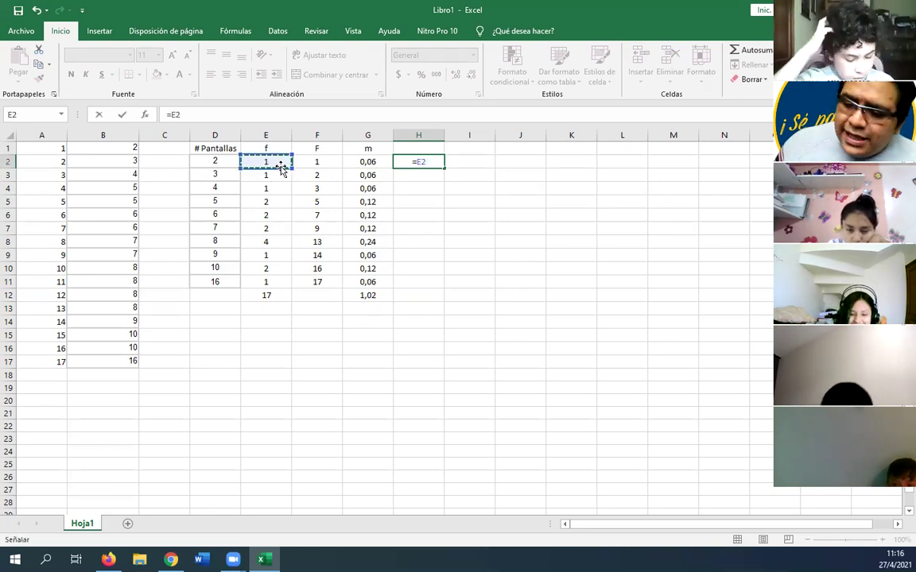
pyautogui.write('/17')
pyautogui.press('Return')
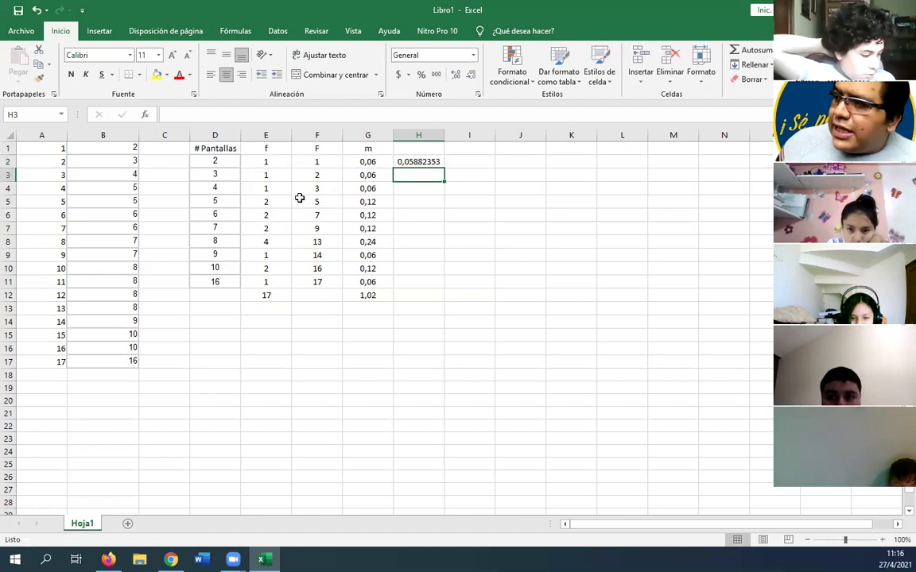
pyautogui.click(421, 162)
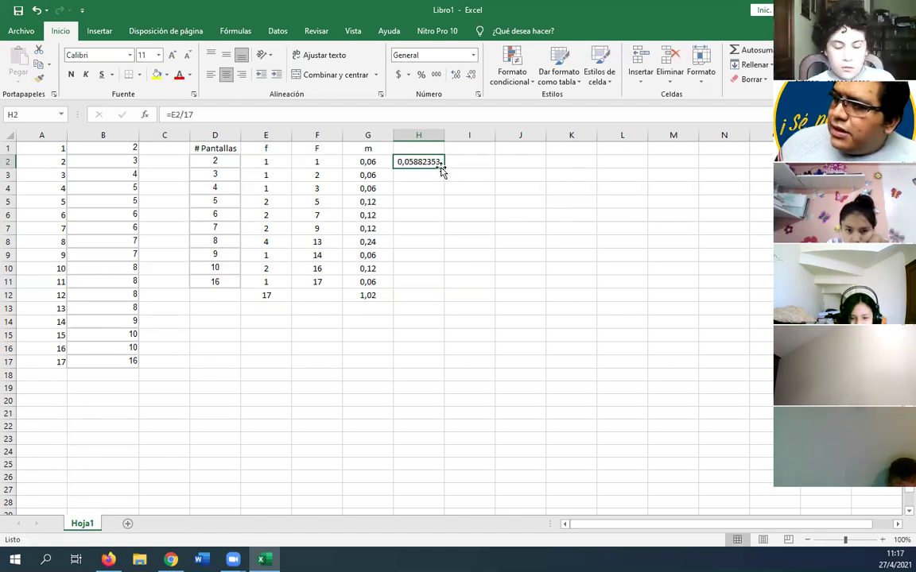
pyautogui.moveTo(445, 168); pyautogui.dragTo(432, 285)
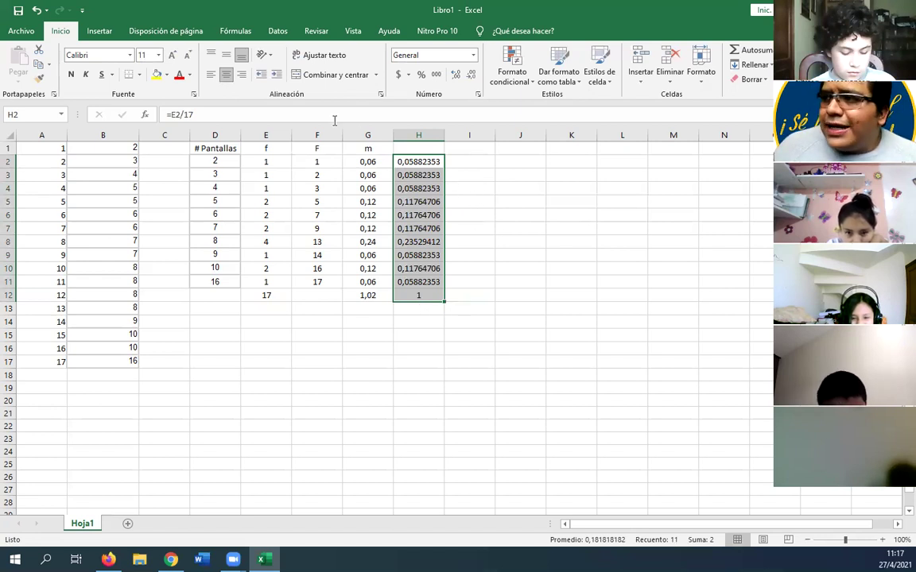
pyautogui.press('Delete')
pyautogui.click(467, 279)
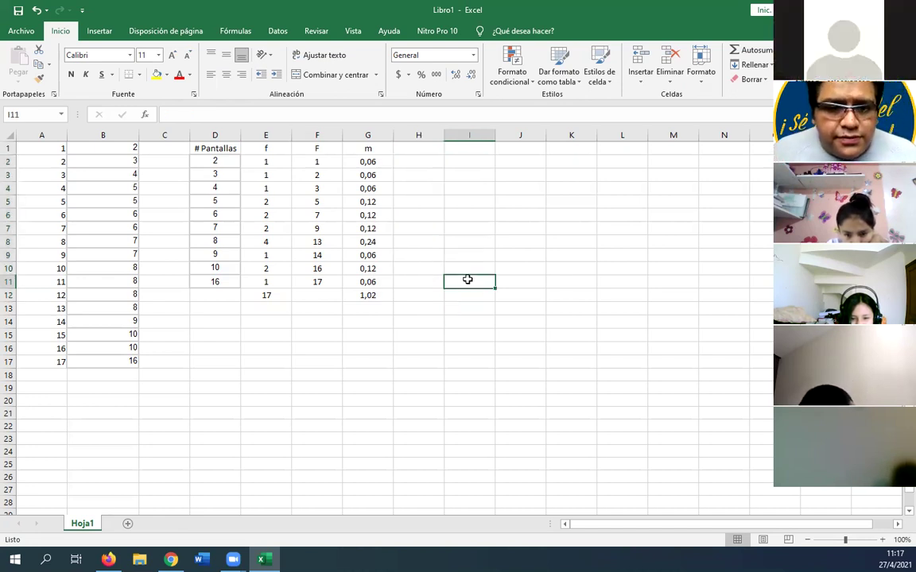
# Enter the column header M in cell H1.
pyautogui.click(411, 147)
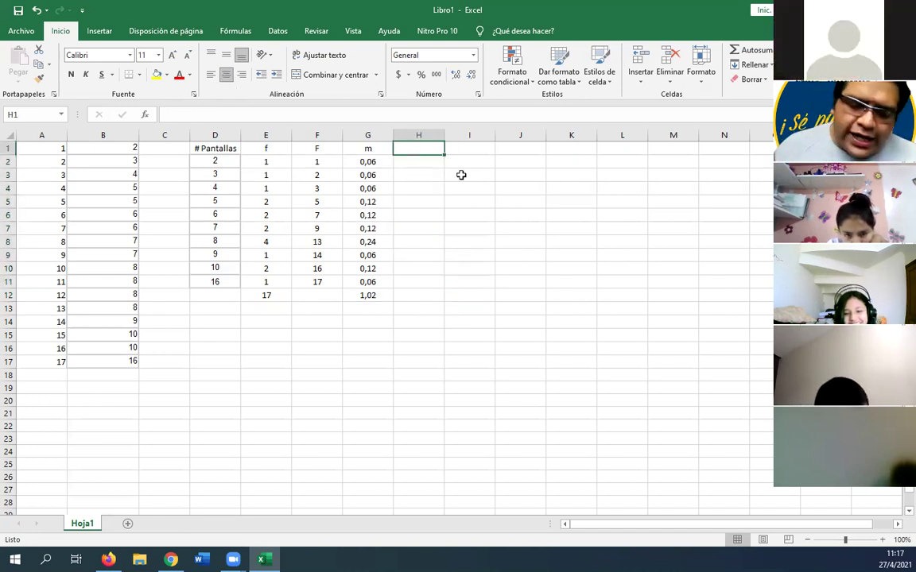
pyautogui.write('M')
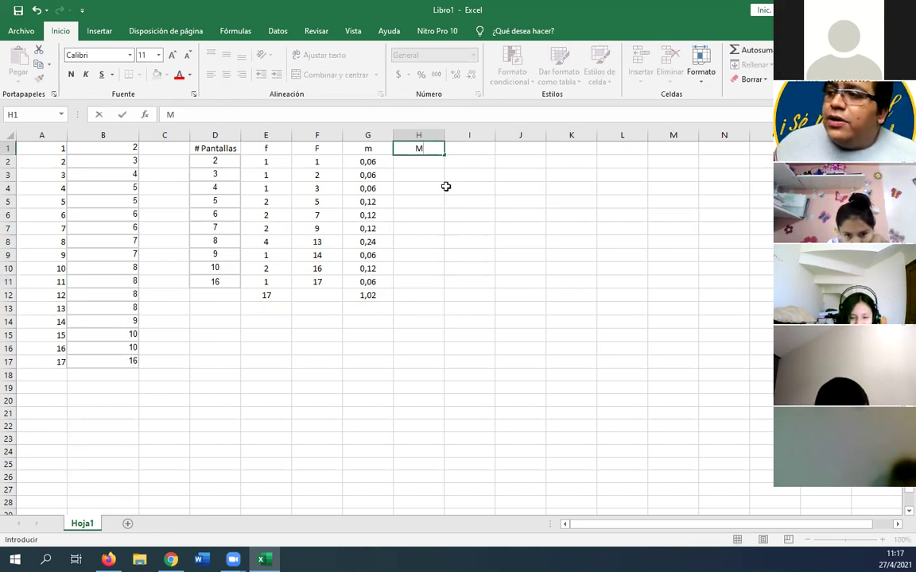
pyautogui.click(446, 186)
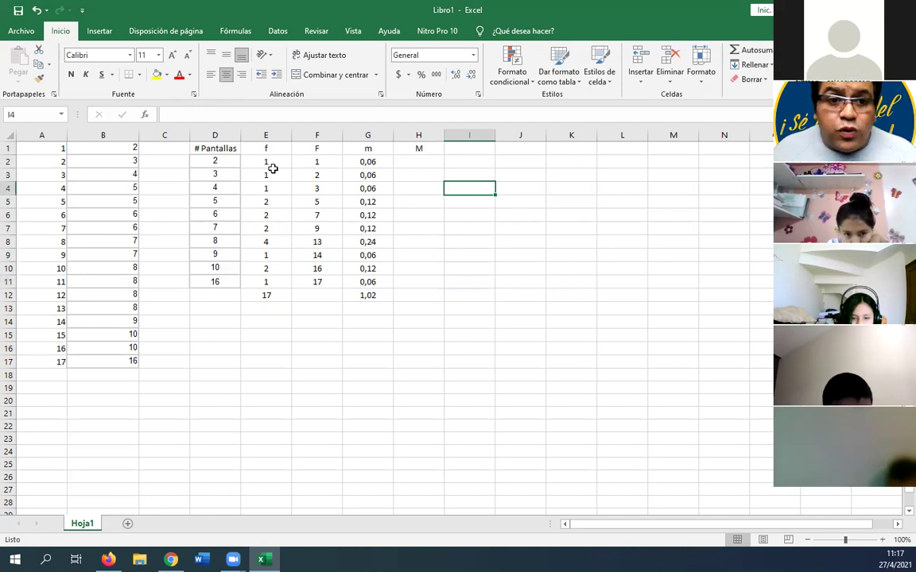
# Compare the screen counts in column D with their relative frequencies in column G, row by row.
pyautogui.click(218, 153)
pyautogui.click(221, 164)
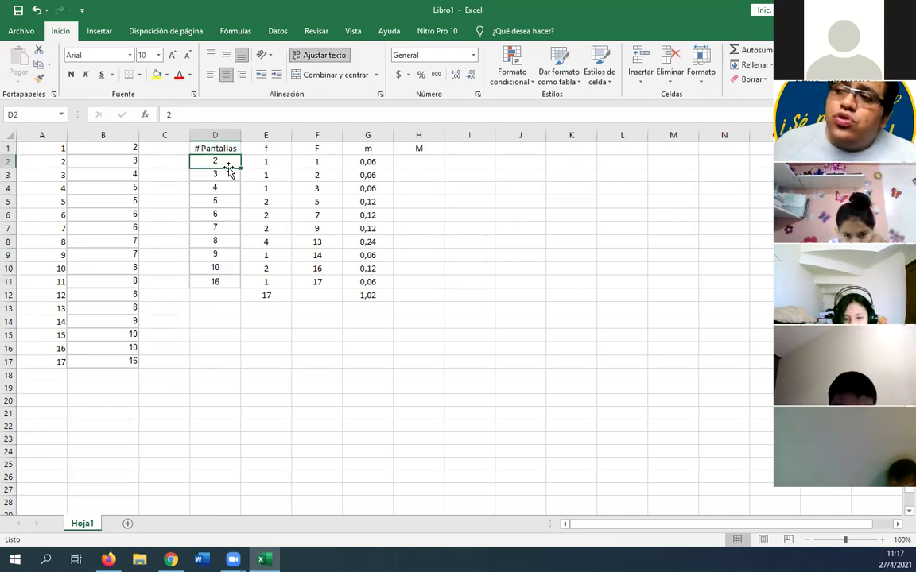
pyautogui.click(360, 160)
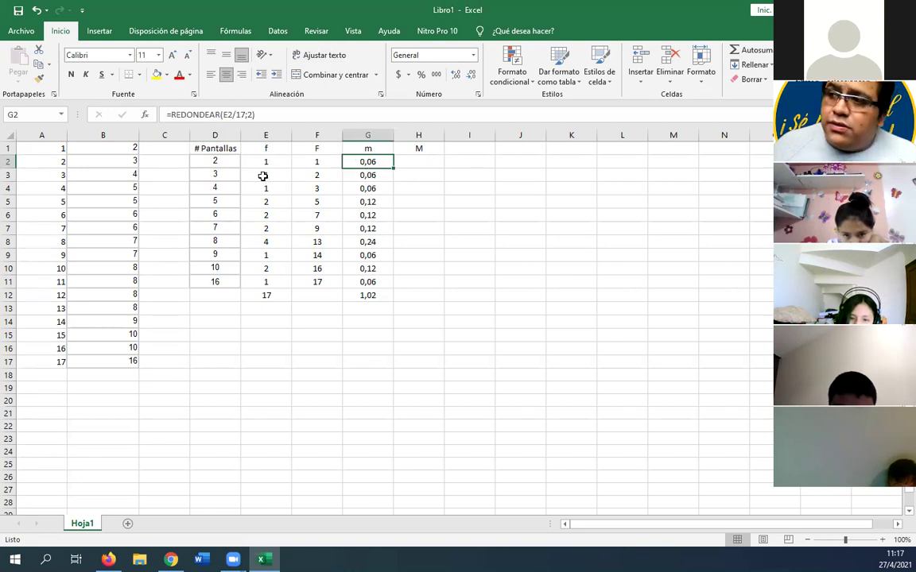
pyautogui.click(233, 174)
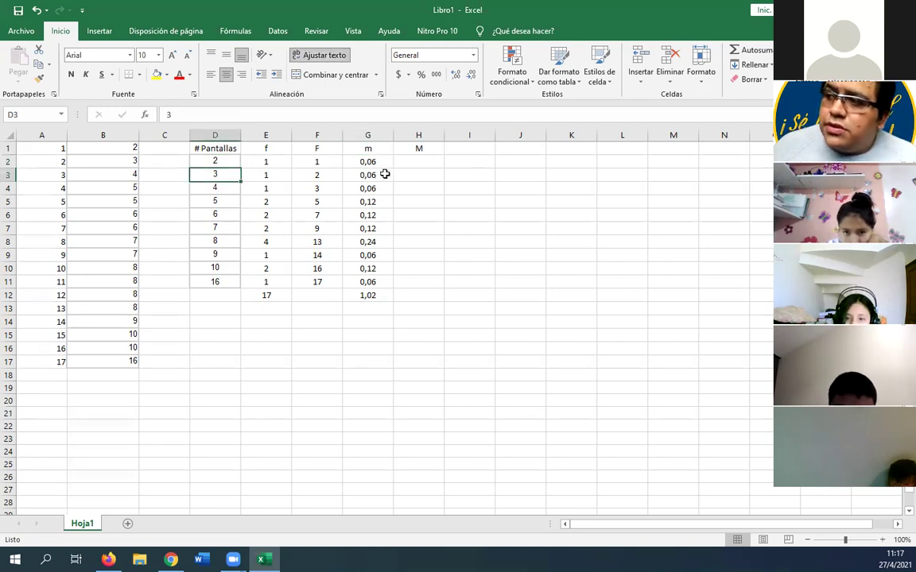
pyautogui.click(385, 174)
pyautogui.click(222, 188)
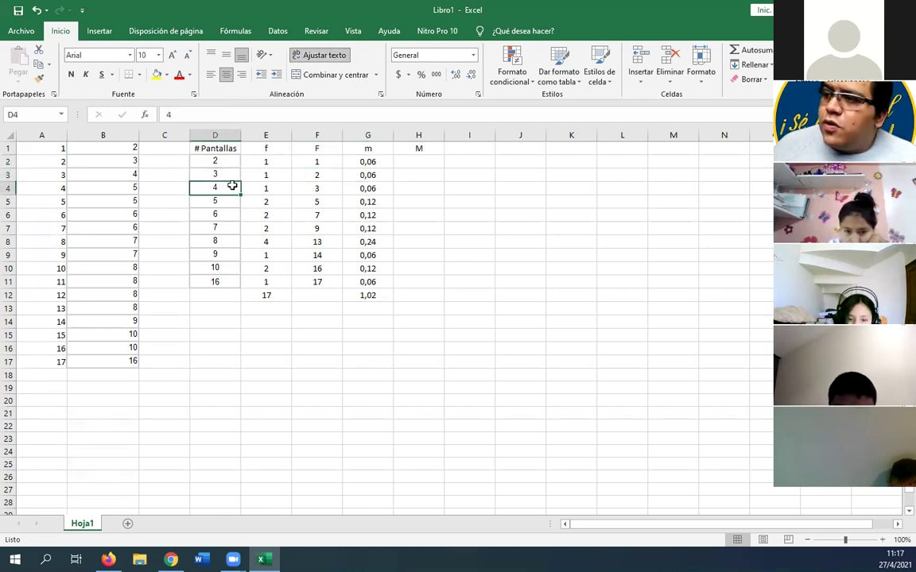
pyautogui.click(365, 188)
pyautogui.click(216, 202)
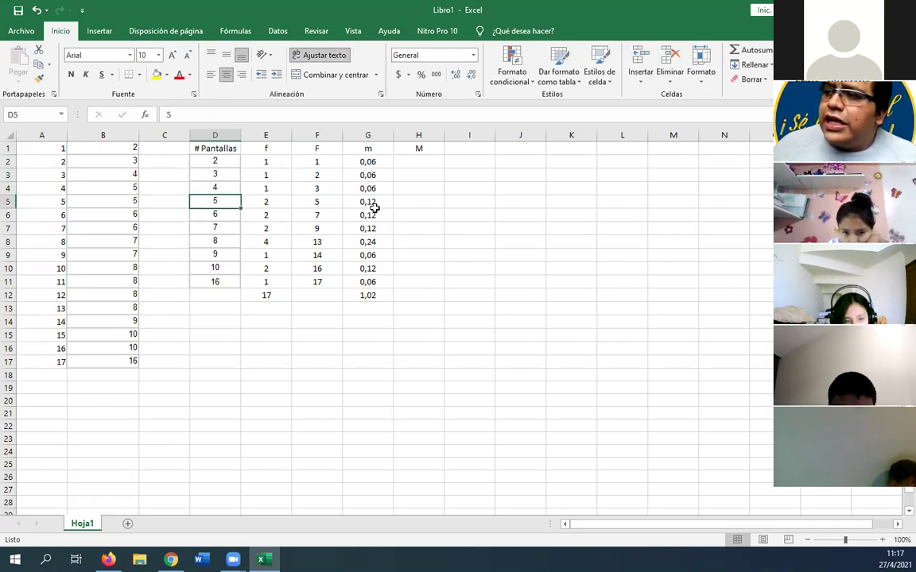
pyautogui.click(385, 201)
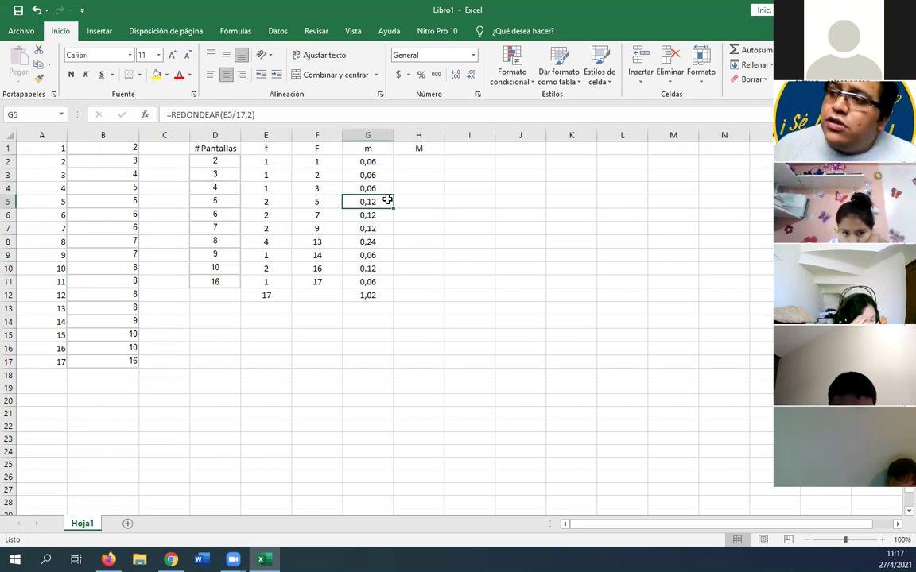
pyautogui.click(369, 241)
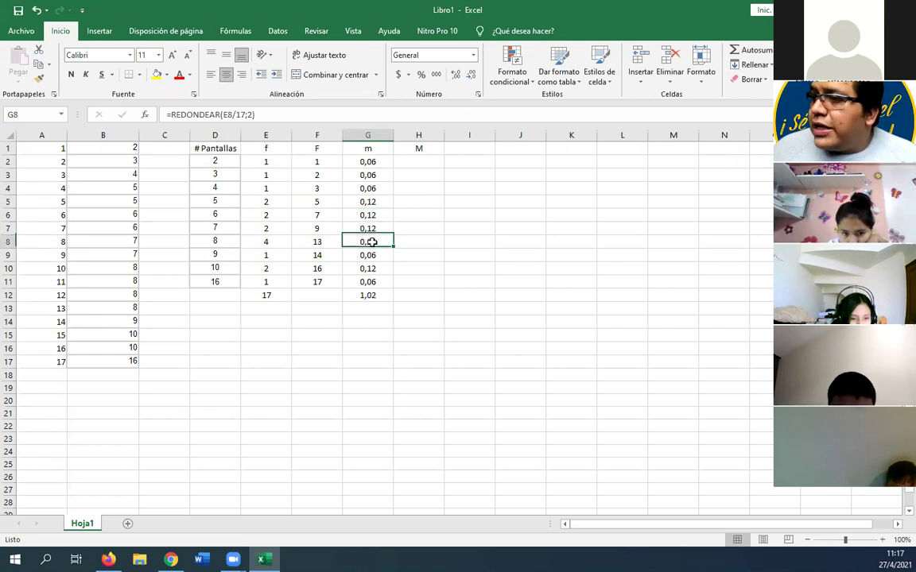
pyautogui.click(228, 241)
pyautogui.click(369, 241)
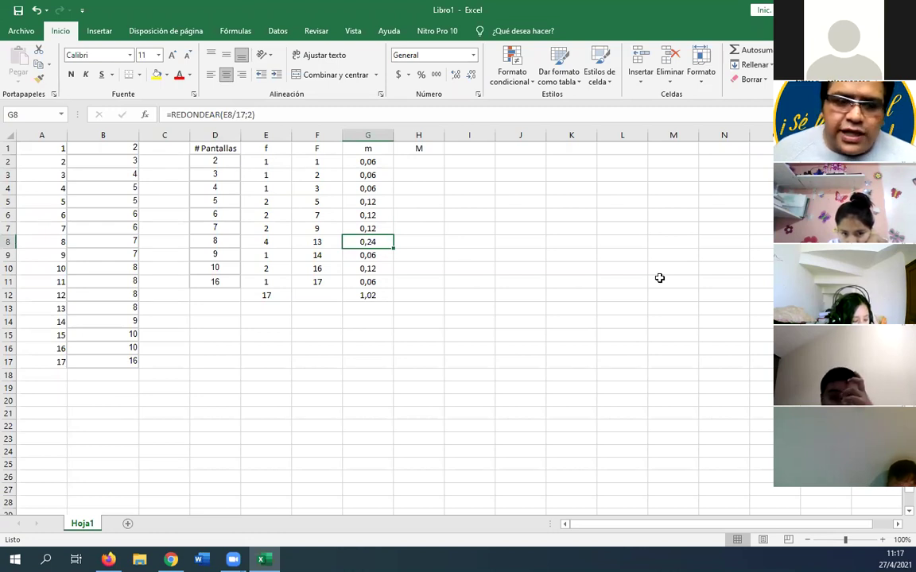
# Enter the formula =G2 in cell H2 to start the cumulative relative frequencies.
pyautogui.click(419, 163)
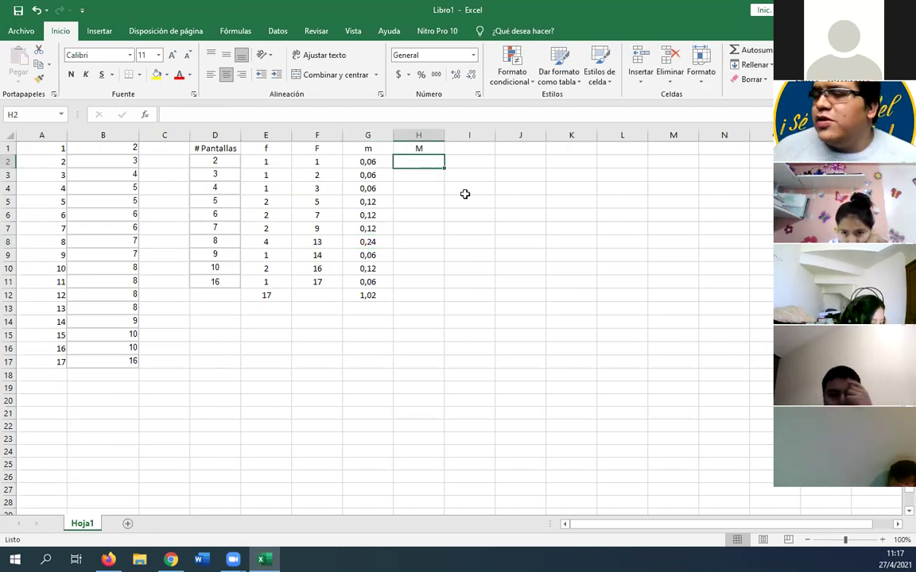
pyautogui.write('=')
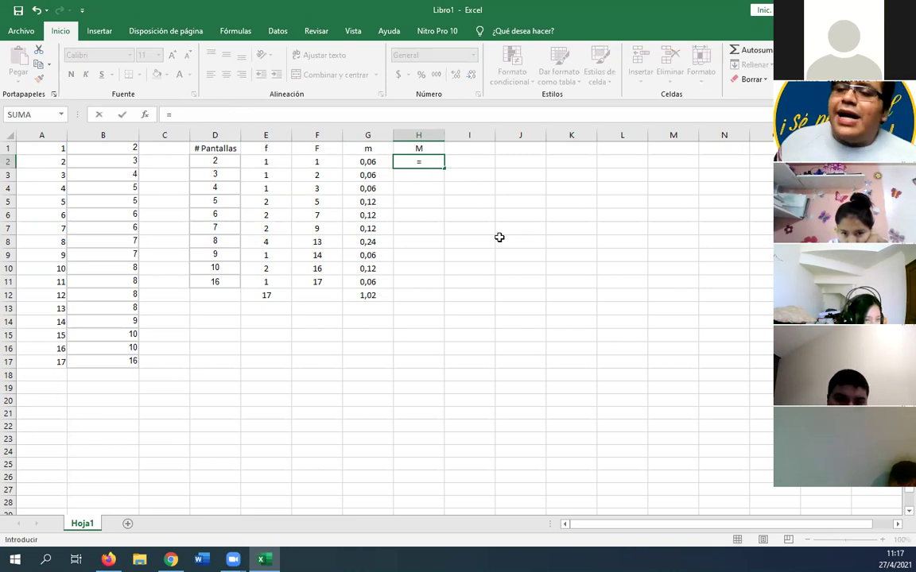
pyautogui.click(366, 163)
pyautogui.press('Return')
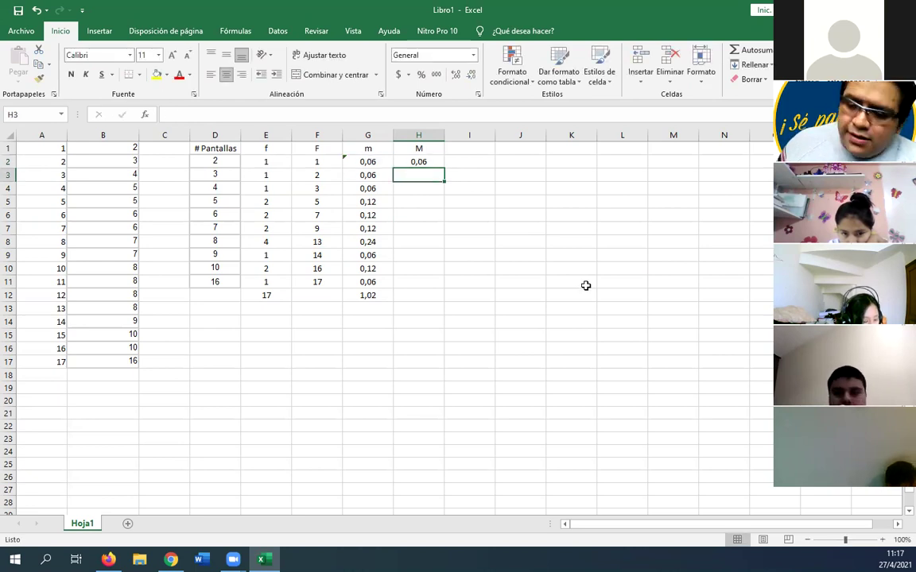
# Enter the formula =H2+G3 in cell H3 and fill it down to H11.
pyautogui.write('=')
pyautogui.click(418, 162)
pyautogui.write('+')
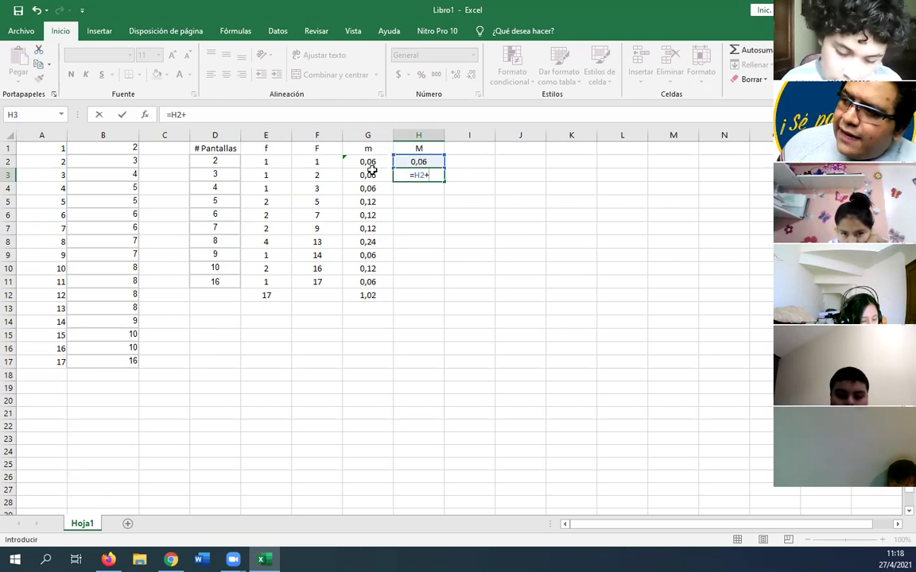
pyautogui.click(371, 175)
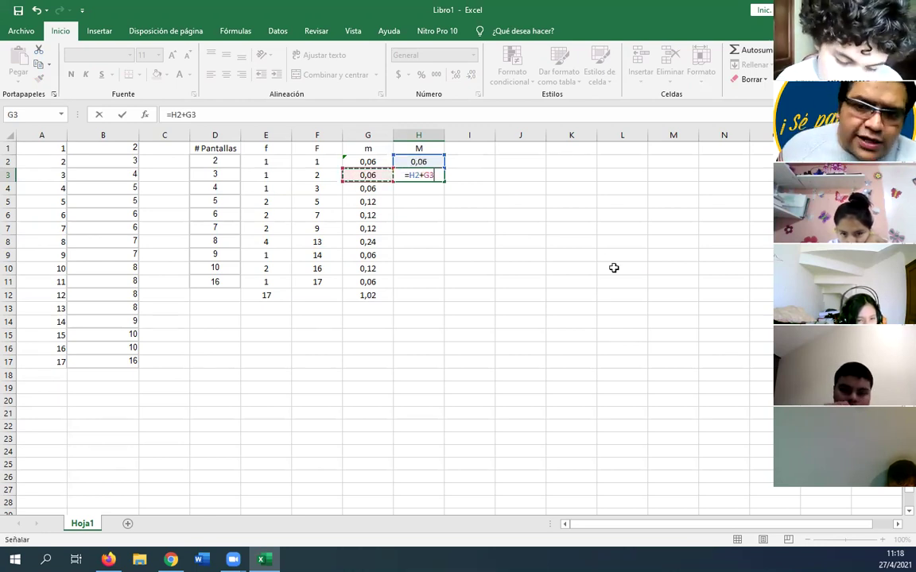
pyautogui.press('Return')
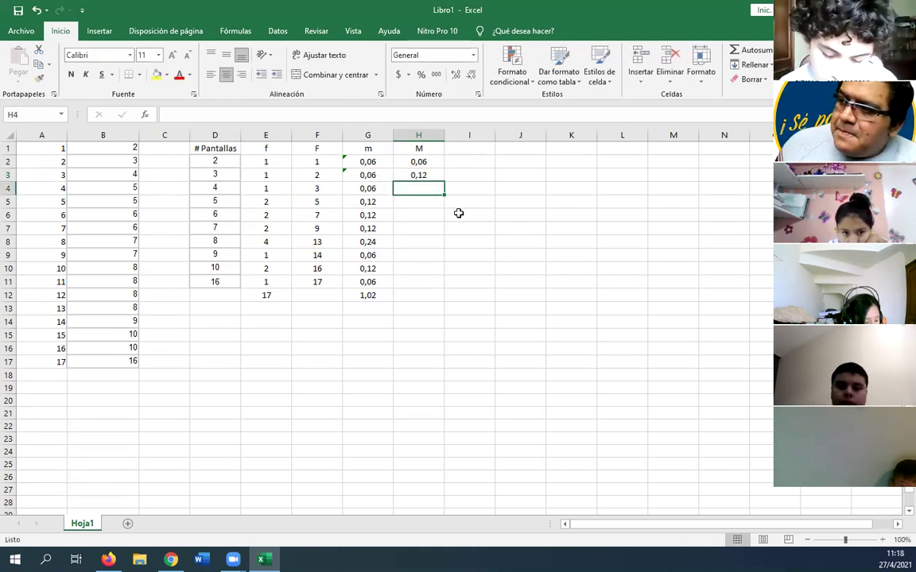
pyautogui.click(422, 176)
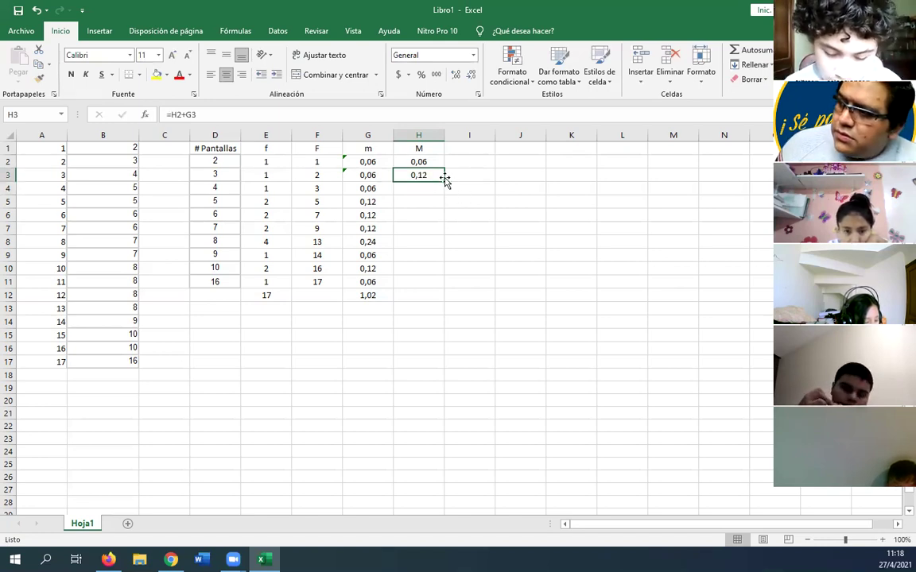
pyautogui.moveTo(444, 179); pyautogui.dragTo(438, 284)
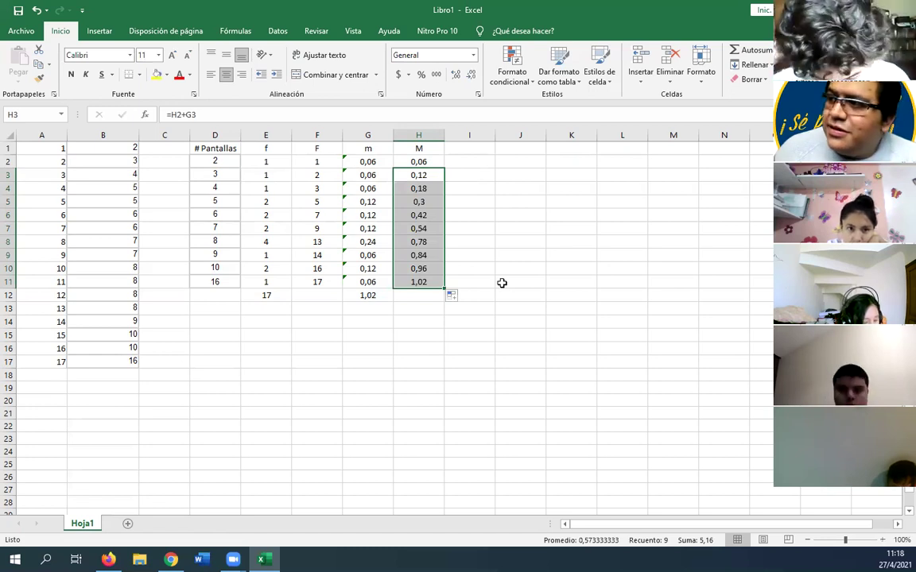
pyautogui.click(492, 228)
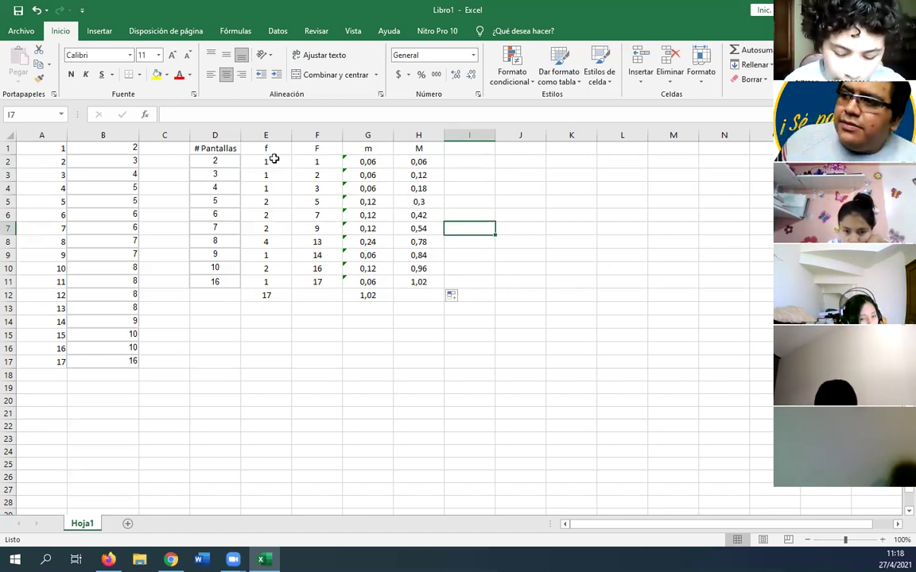
# Insert a 3D pie chart from the range D1:E11 and place it on the empty cells beside the frequency table.
pyautogui.moveTo(229, 149); pyautogui.dragTo(259, 278)
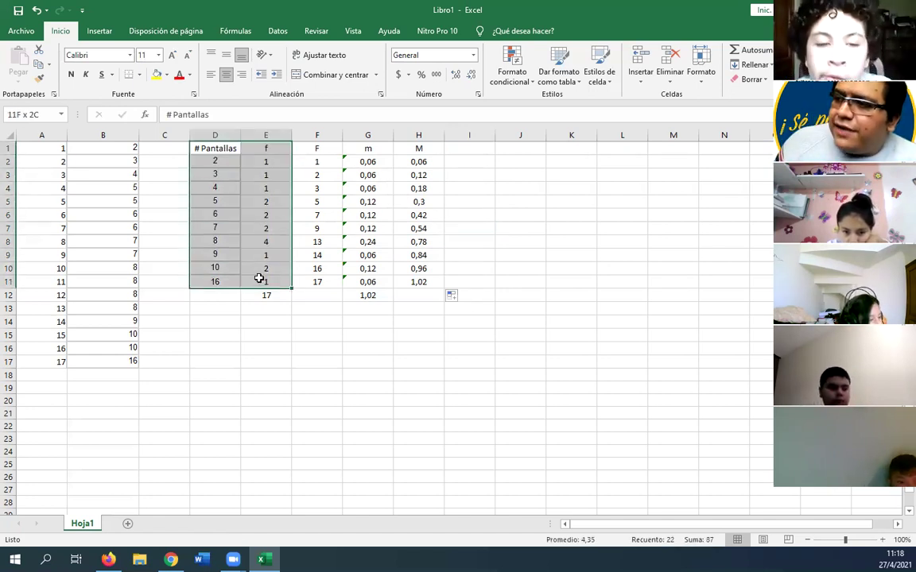
pyautogui.click(99, 31)
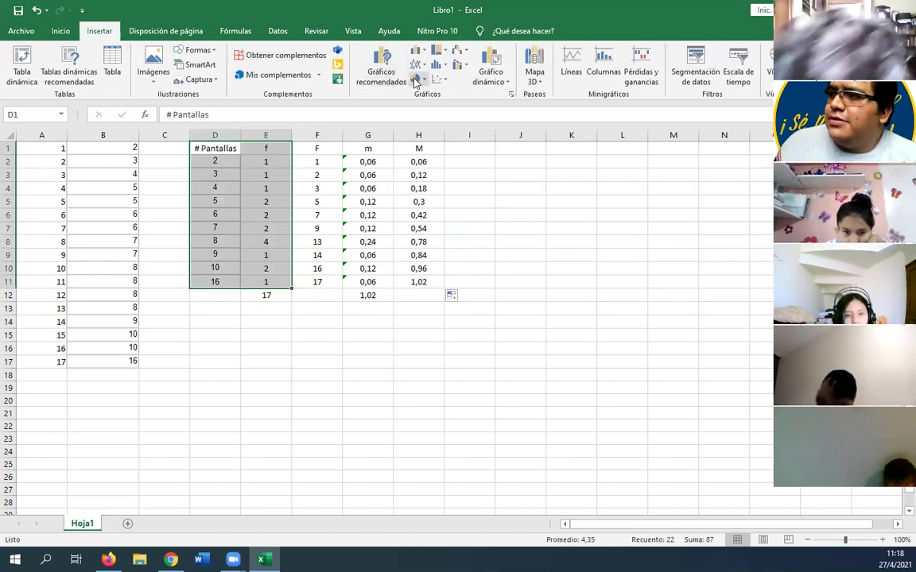
pyautogui.click(414, 80)
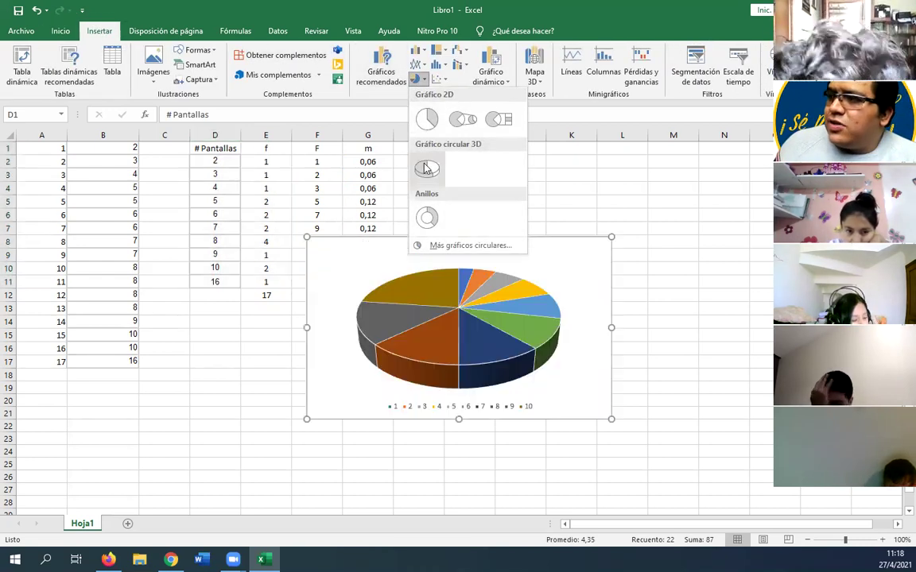
pyautogui.click(426, 169)
pyautogui.moveTo(497, 236); pyautogui.dragTo(650, 193)
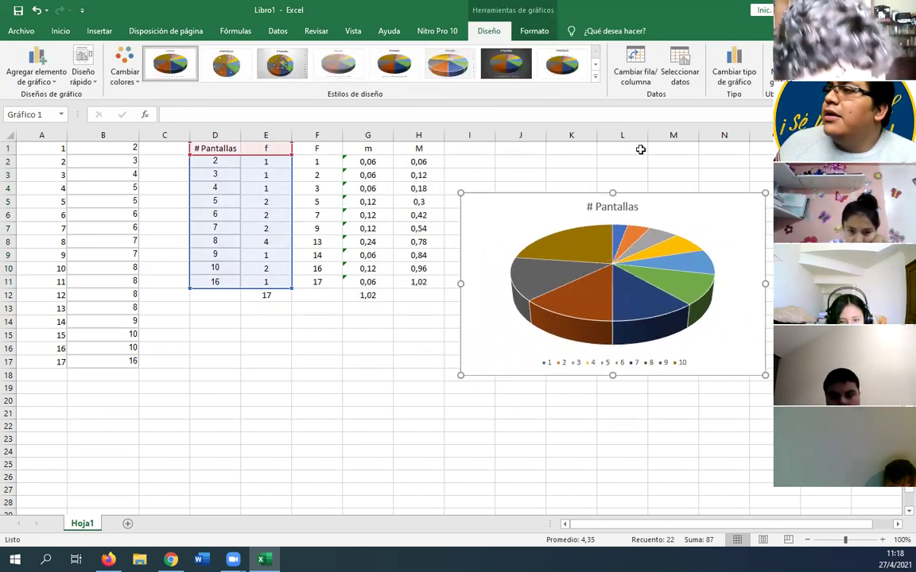
# Apply the 3D pie chart style with percentage labels on the slices and move the chart slightly up beside the frequency table.
pyautogui.click(596, 76)
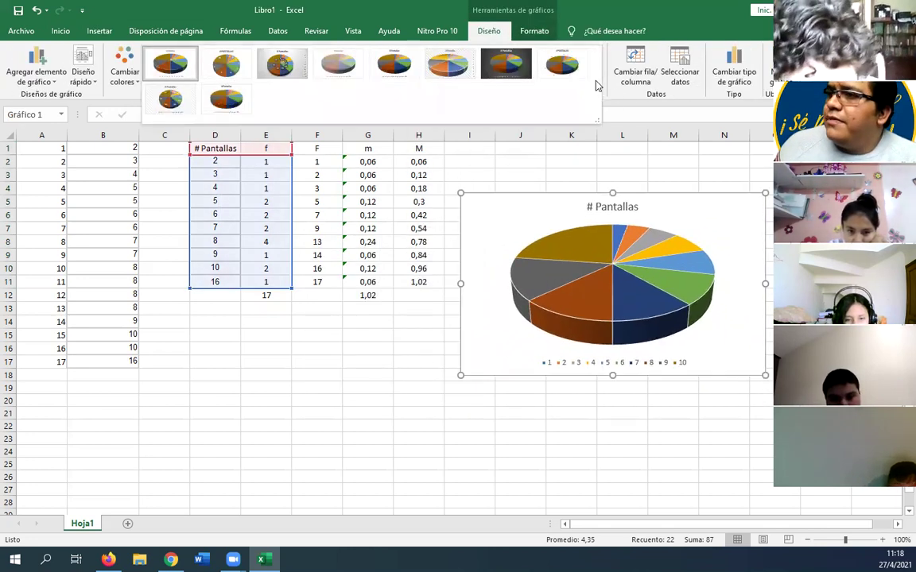
pyautogui.click(170, 98)
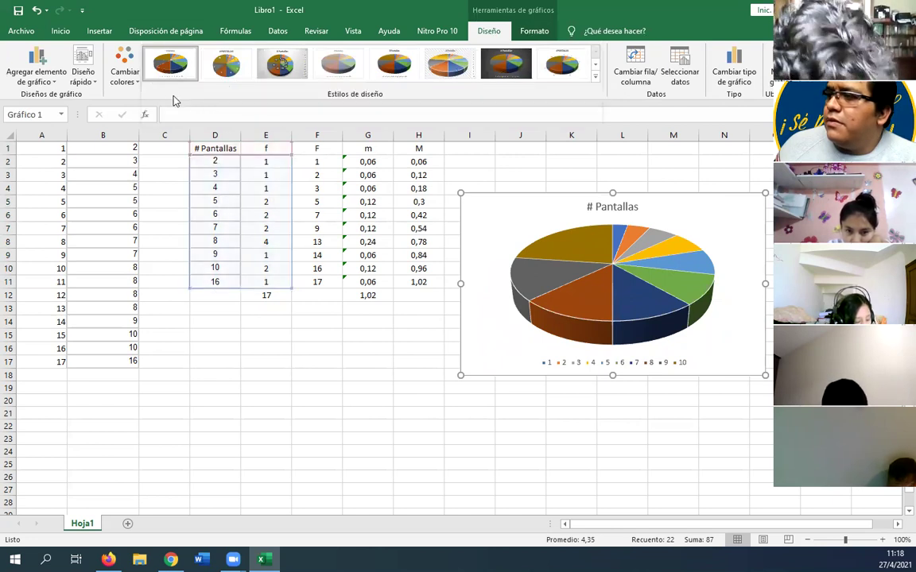
pyautogui.click(498, 159)
pyautogui.click(508, 209)
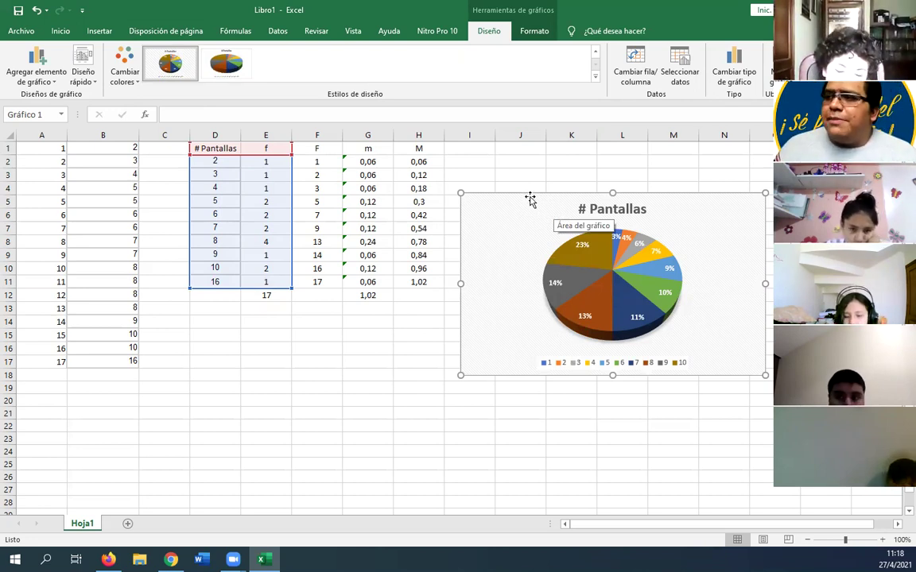
pyautogui.moveTo(530, 199); pyautogui.dragTo(529, 164)
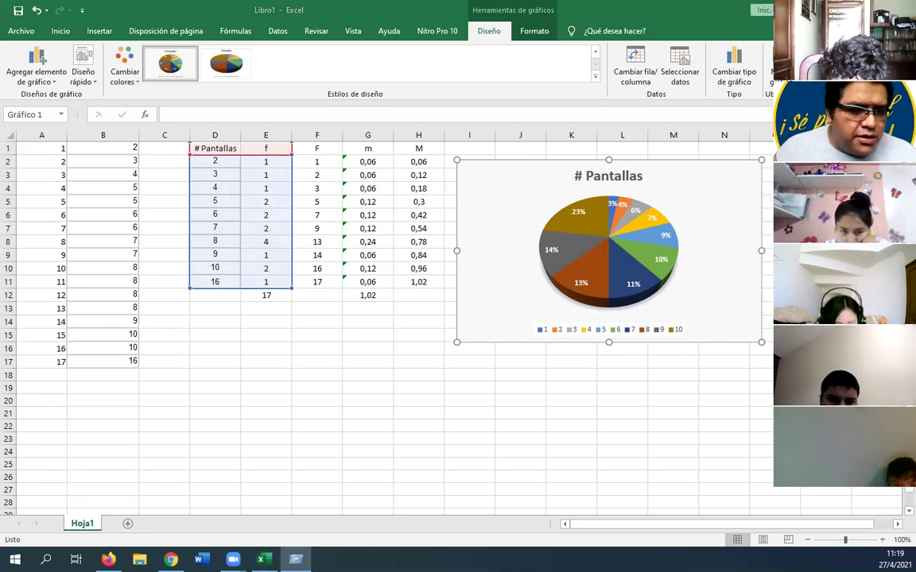
# Launch Word by running winword and create a blank document.
pyautogui.press('super+r')
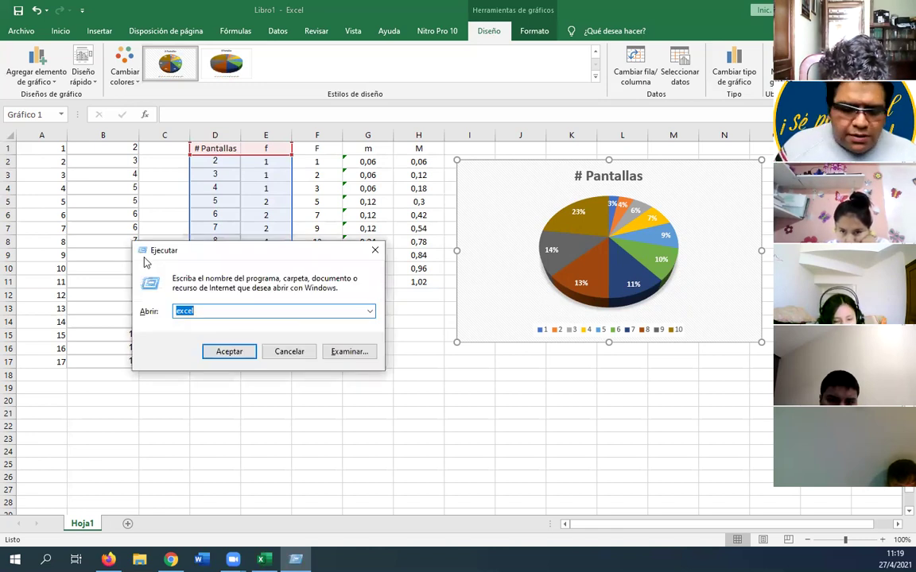
pyautogui.press('BackSpace')
pyautogui.write('winword')
pyautogui.press('Return')
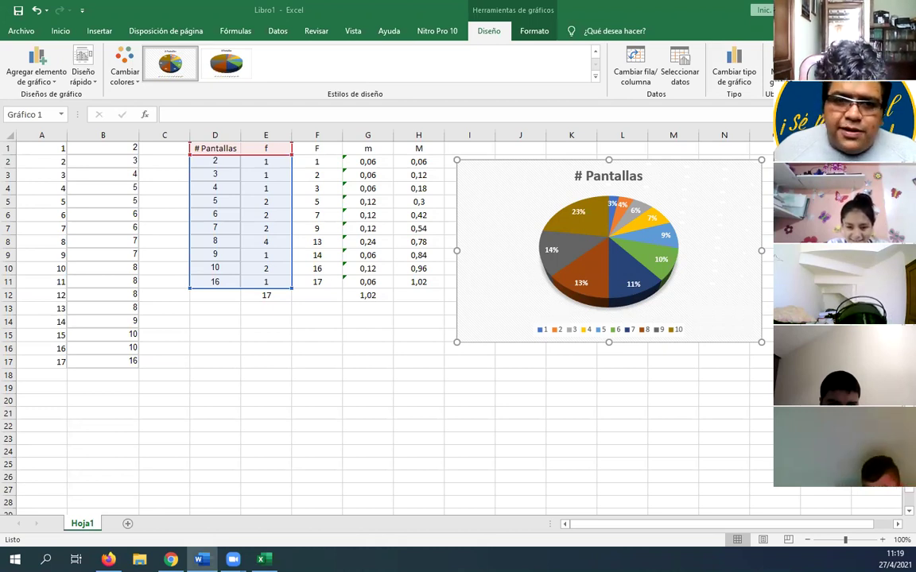
pyautogui.click(201, 559)
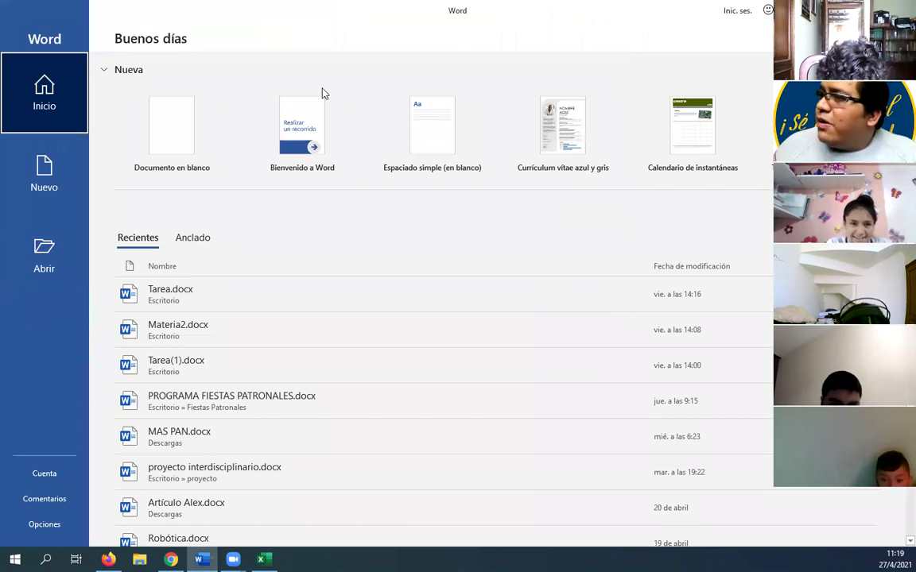
pyautogui.click(189, 138)
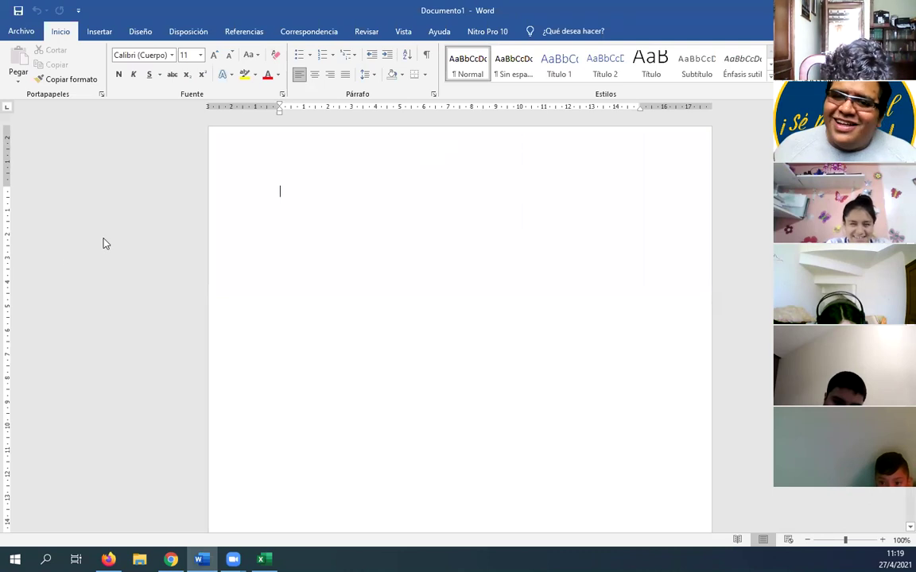
# Copy the question "Cuantas pantallas tienes en tu hogar?" from the Tecnología form in Firefox and paste it into the blank Word document.
pyautogui.rightClick(325, 201)
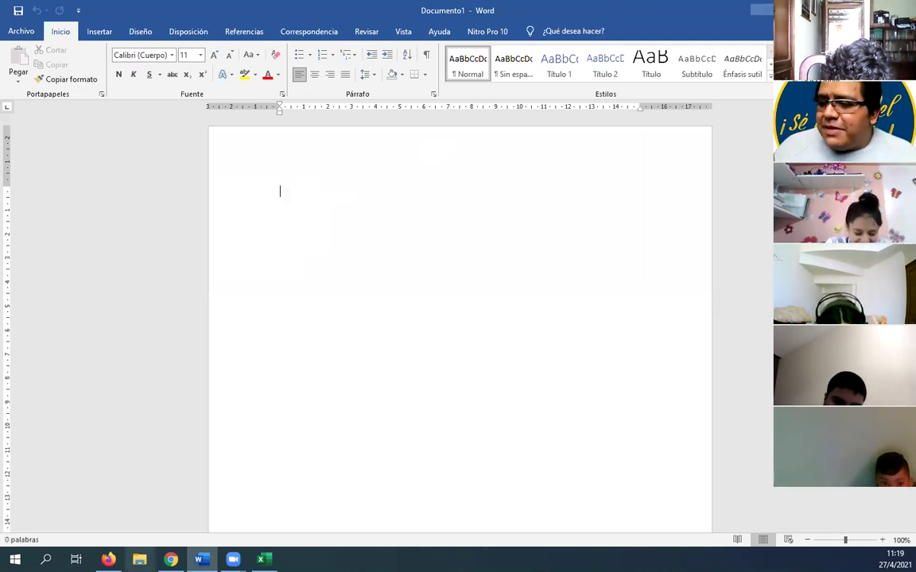
pyautogui.click(171, 558)
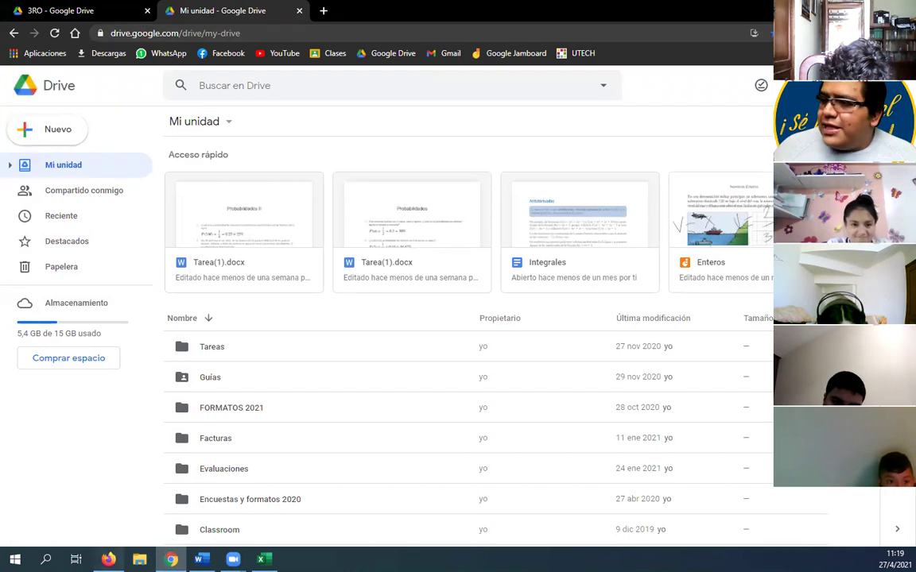
pyautogui.click(108, 559)
pyautogui.click(196, 13)
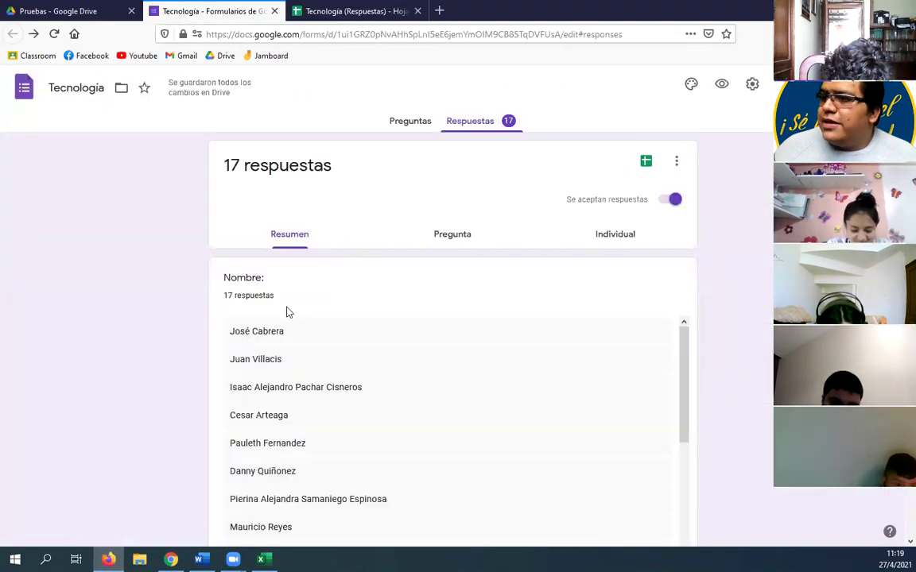
pyautogui.click(404, 125)
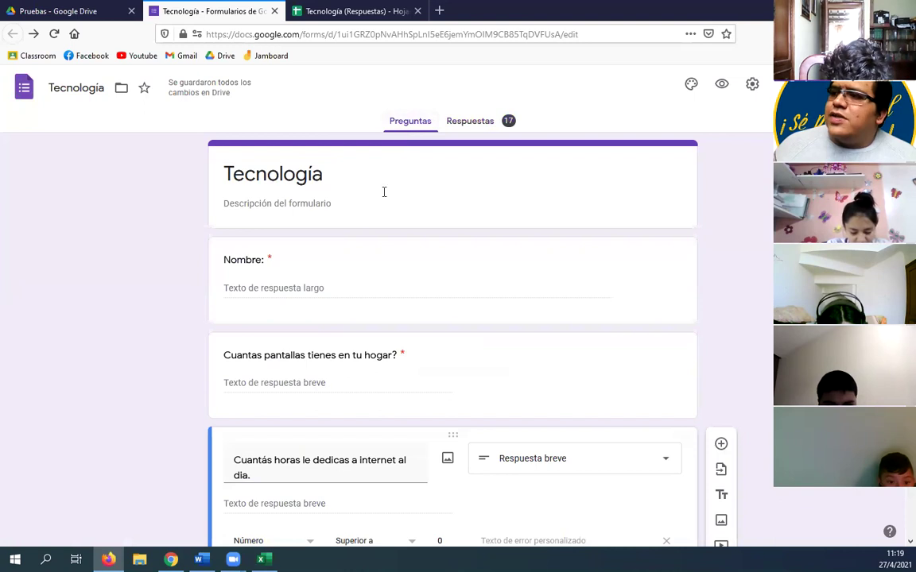
pyautogui.scroll(-3, 364, 332)
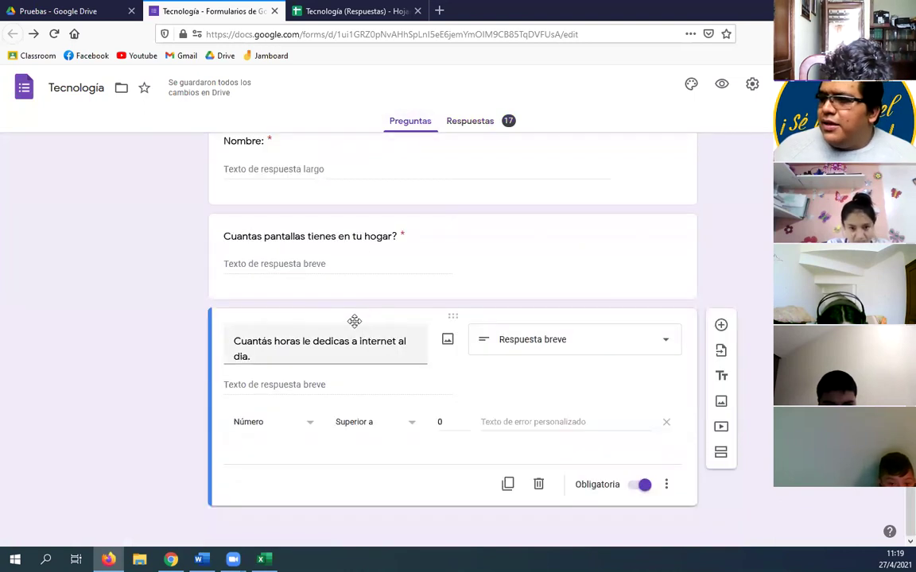
pyautogui.click(345, 243)
pyautogui.hotkey('ctrl', 'c')
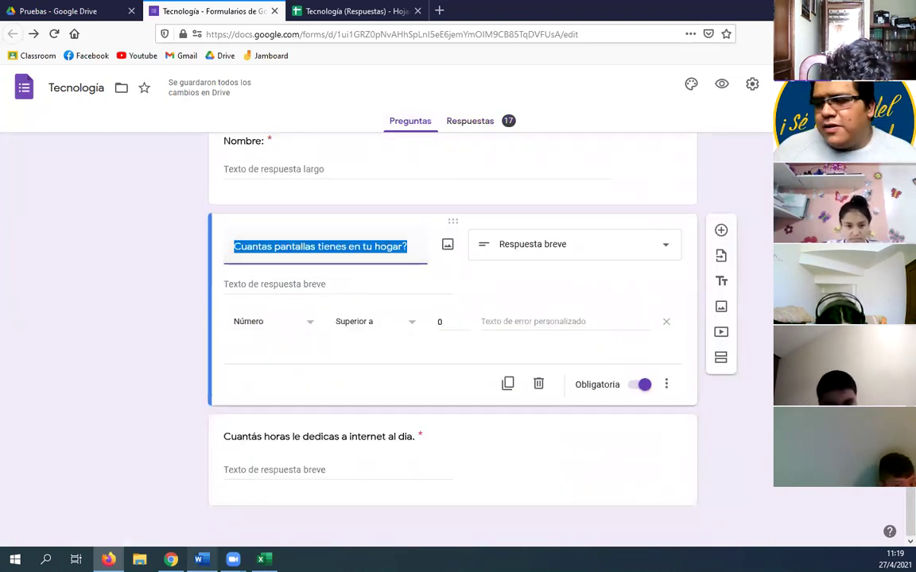
pyautogui.hotkey('alt', 'Tab')
pyautogui.hotkey('ctrl', 'v')
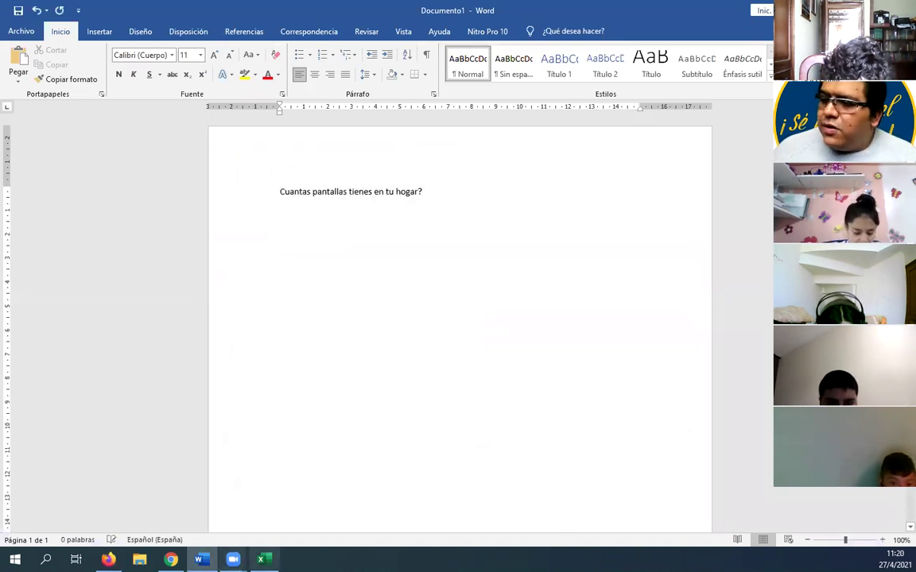
# Copy the frequency table D1:H12 from the Excel workbook and paste it below the question in the Word document.
pyautogui.hotkey('alt', 'Tab')
pyautogui.press('Escape')
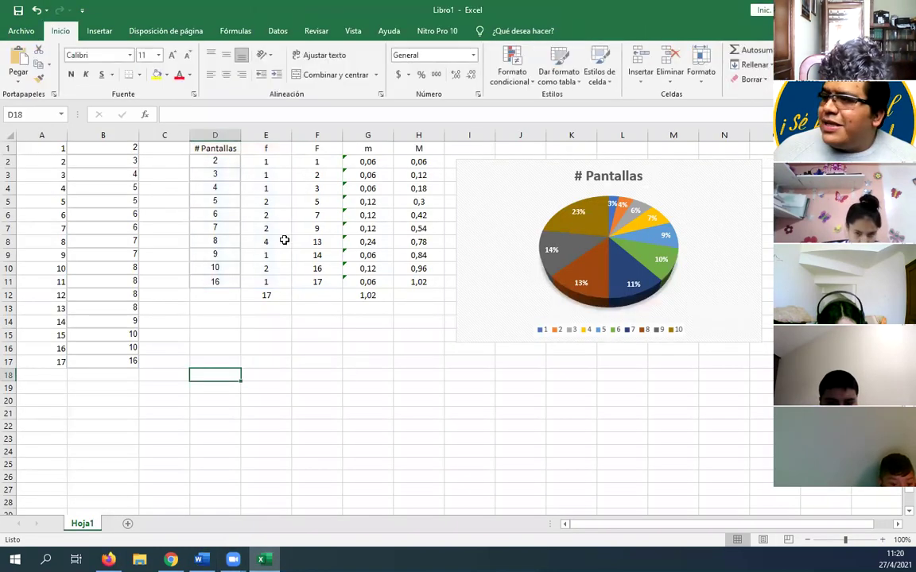
pyautogui.moveTo(220, 149); pyautogui.dragTo(409, 297)
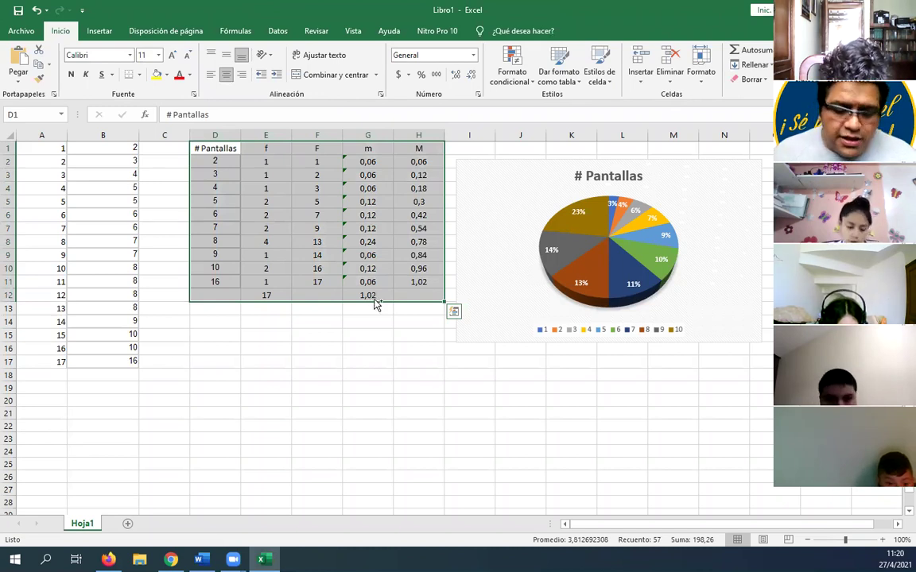
pyautogui.hotkey('ctrl', 'c')
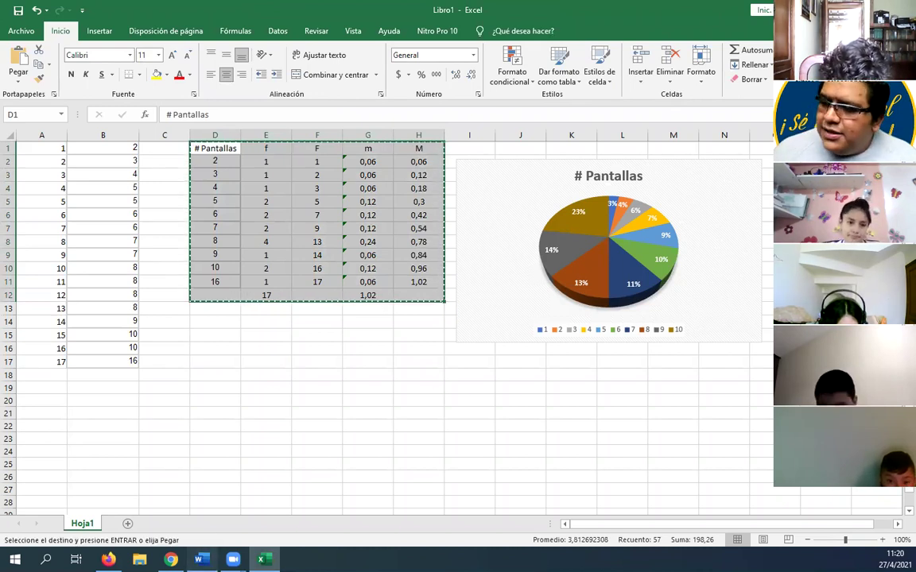
pyautogui.click(201, 559)
pyautogui.press('Return')
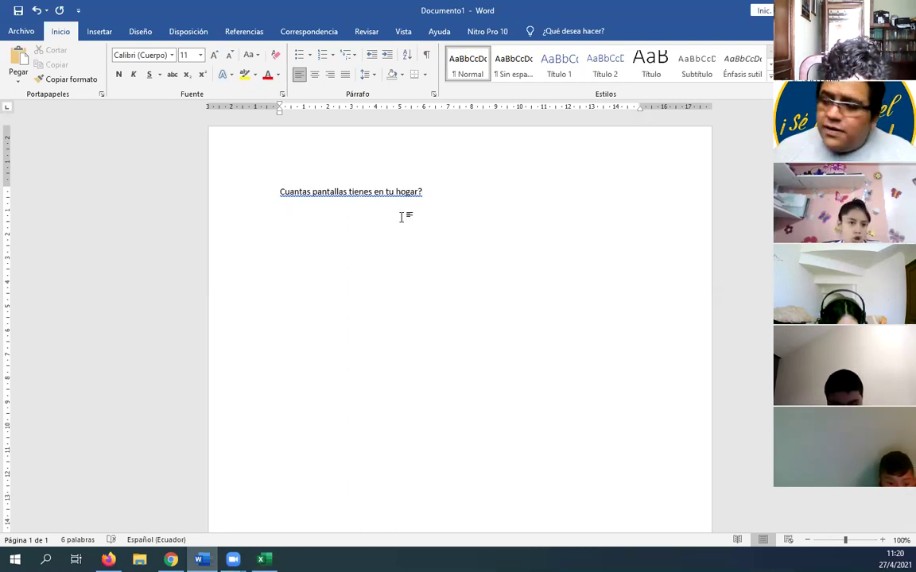
pyautogui.hotkey('ctrl', 'v')
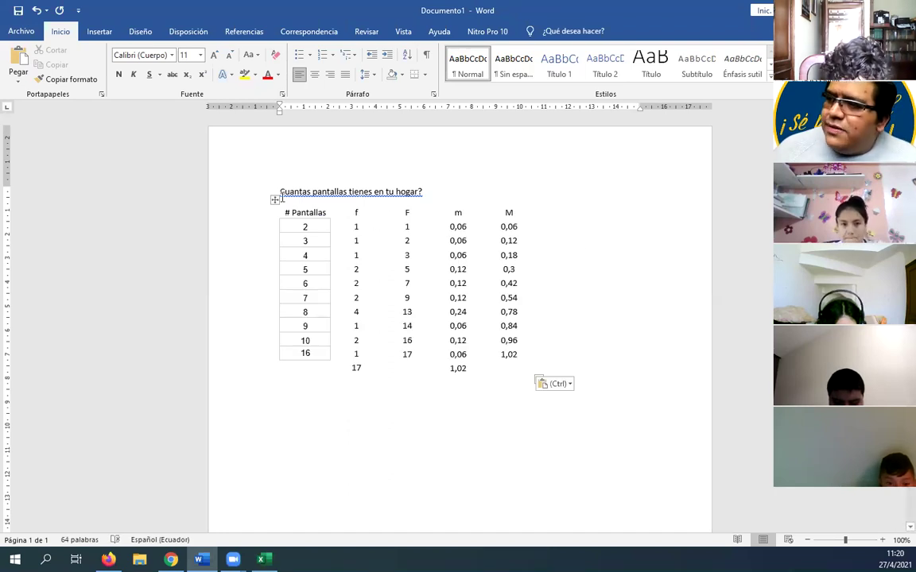
# Apply a blue banded grid style with a solid blue header row and first column to the pasted frequency table.
pyautogui.click(274, 199)
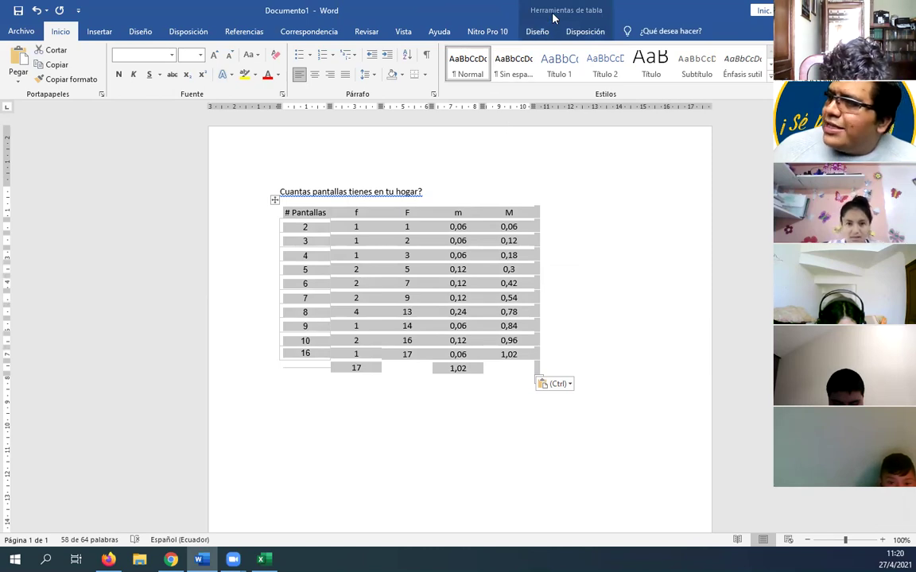
pyautogui.click(538, 31)
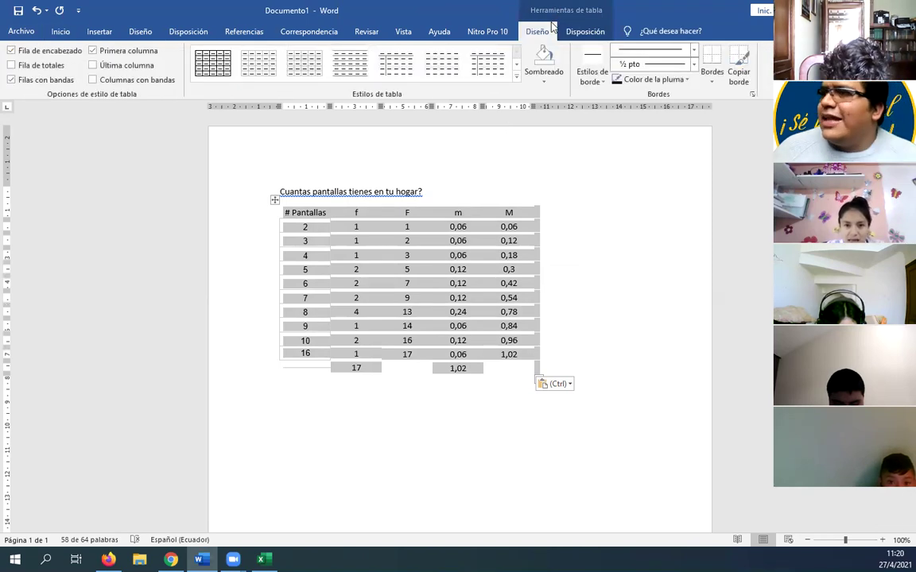
pyautogui.click(517, 77)
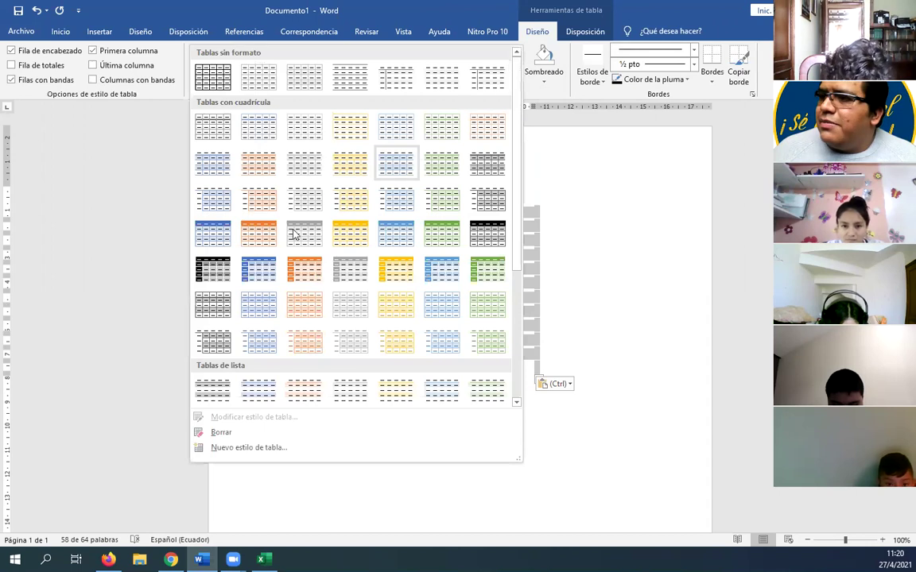
pyautogui.click(213, 239)
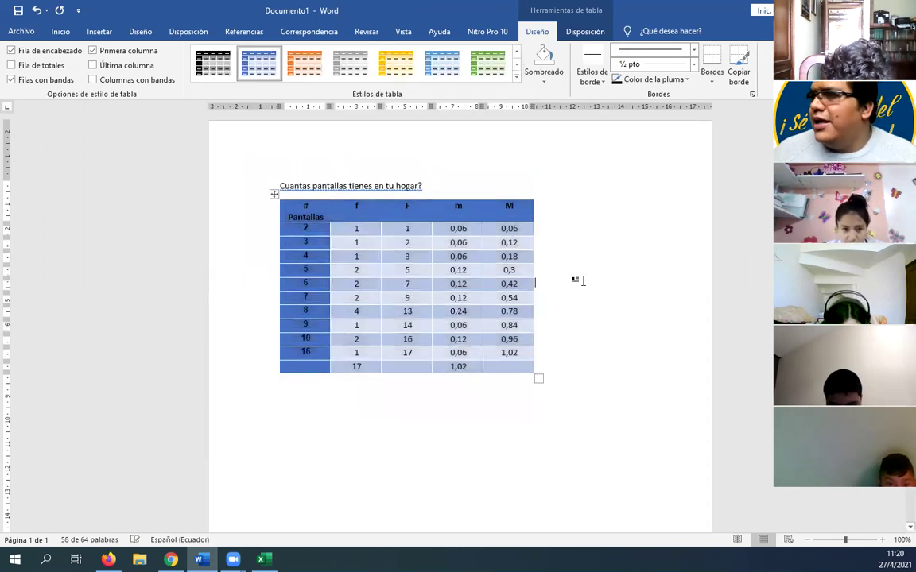
pyautogui.click(582, 281)
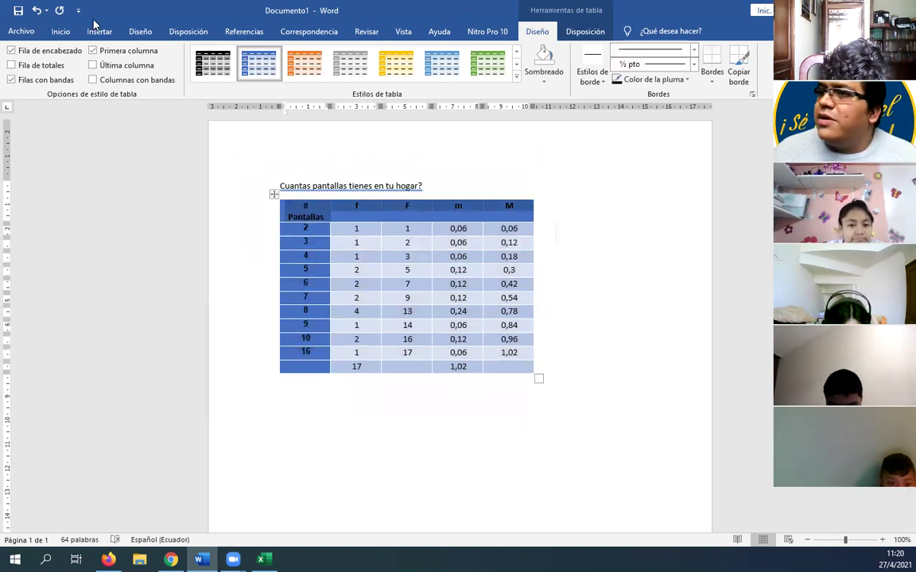
# Set the font colour of the table's header row to white.
pyautogui.click(60, 31)
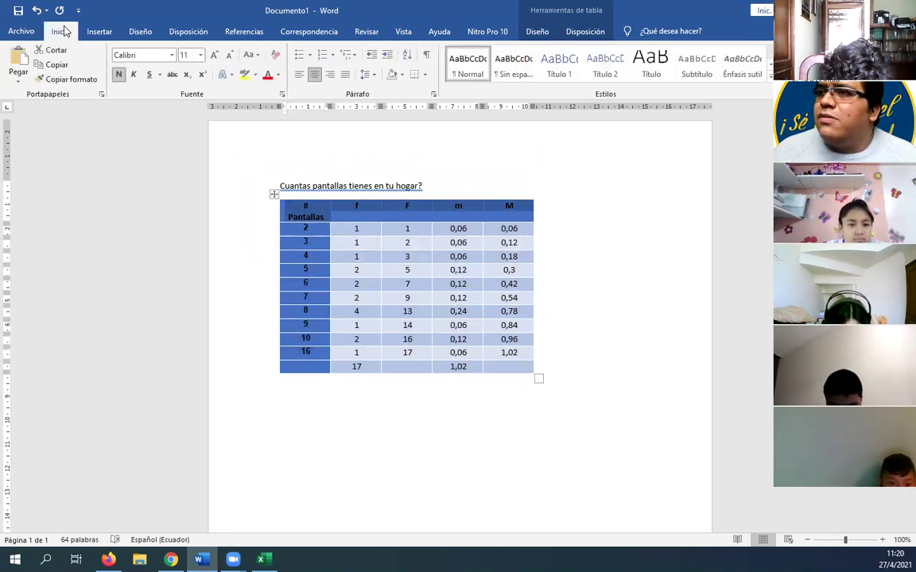
pyautogui.click(278, 74)
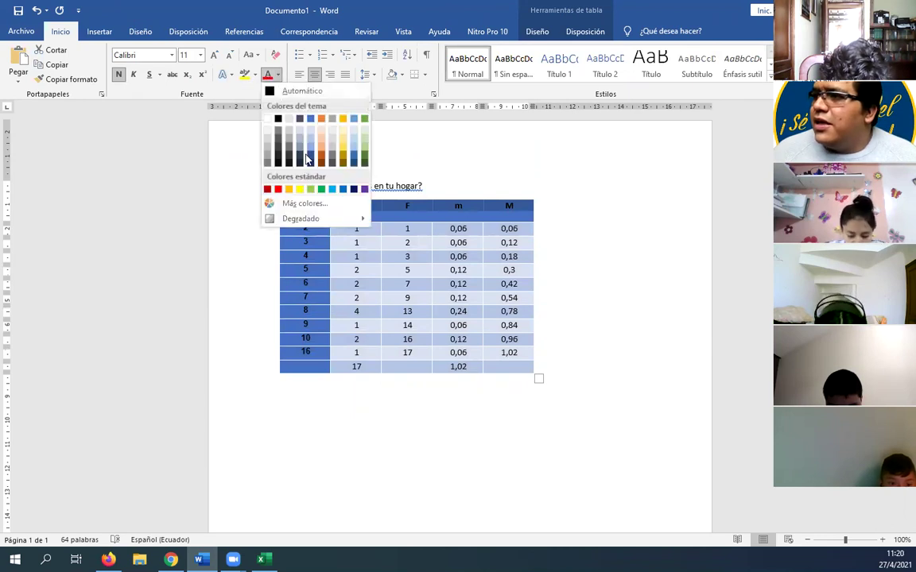
pyautogui.click(269, 119)
# Set the font colour of the screen counts 2 to 16 in the table's first column to white.
pyautogui.click(309, 337)
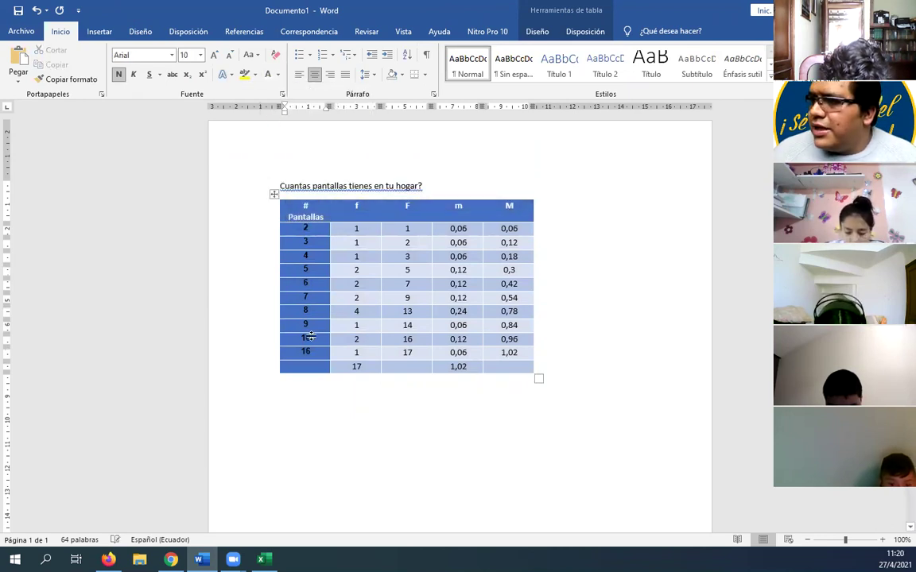
pyautogui.moveTo(310, 347); pyautogui.dragTo(283, 228)
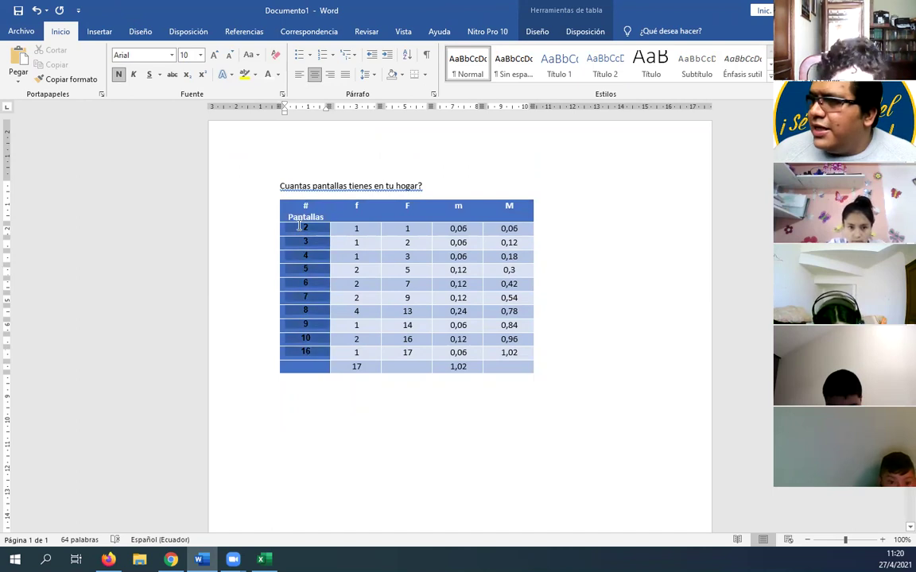
pyautogui.click(277, 74)
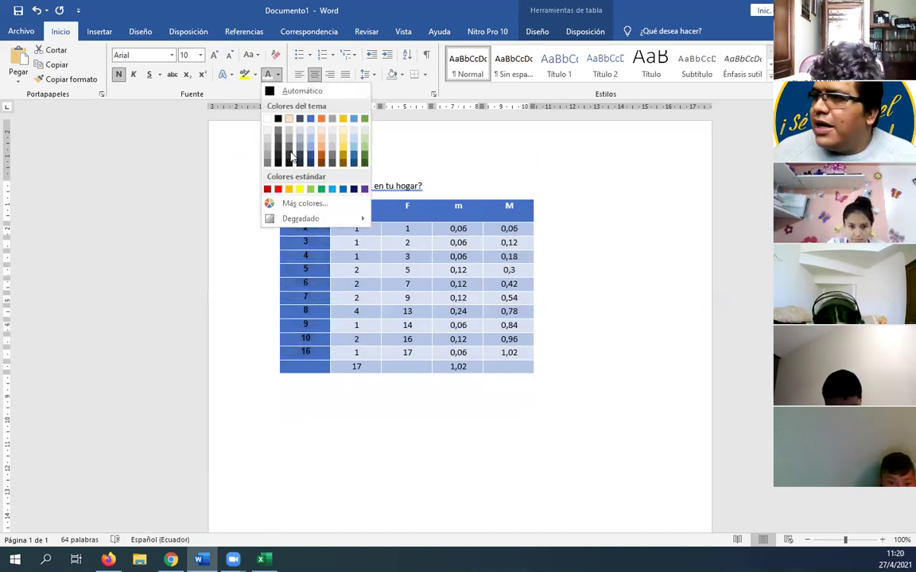
pyautogui.click(268, 120)
pyautogui.click(562, 198)
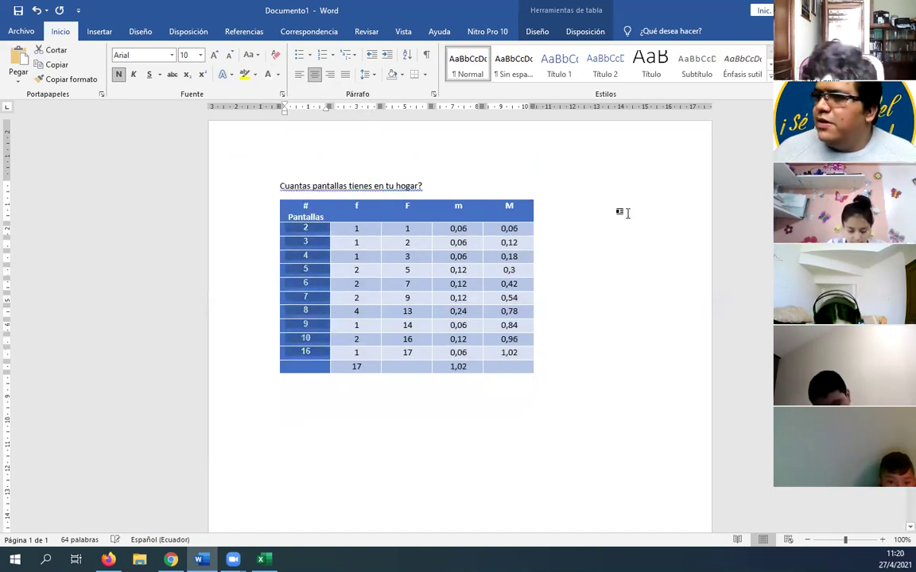
# Centre the whole frequency table on the page and place the cursor on the line below it.
pyautogui.click(274, 195)
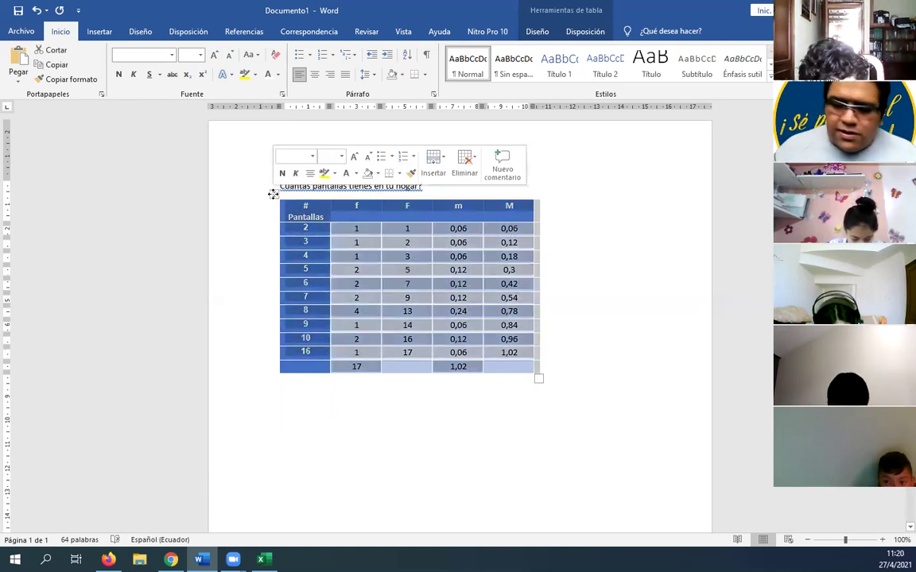
pyautogui.hotkey('ctrl', 't')
pyautogui.click(285, 464)
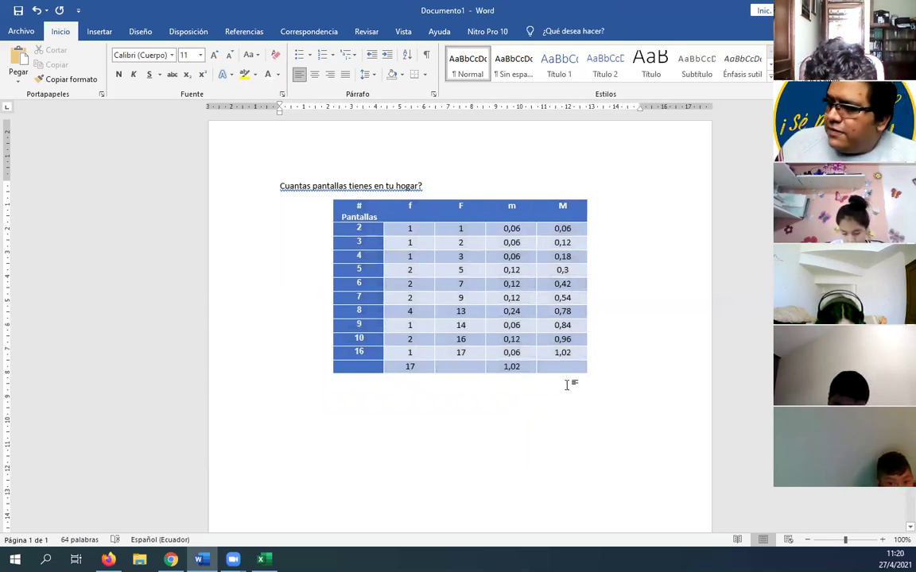
pyautogui.click(597, 376)
pyautogui.click(429, 411)
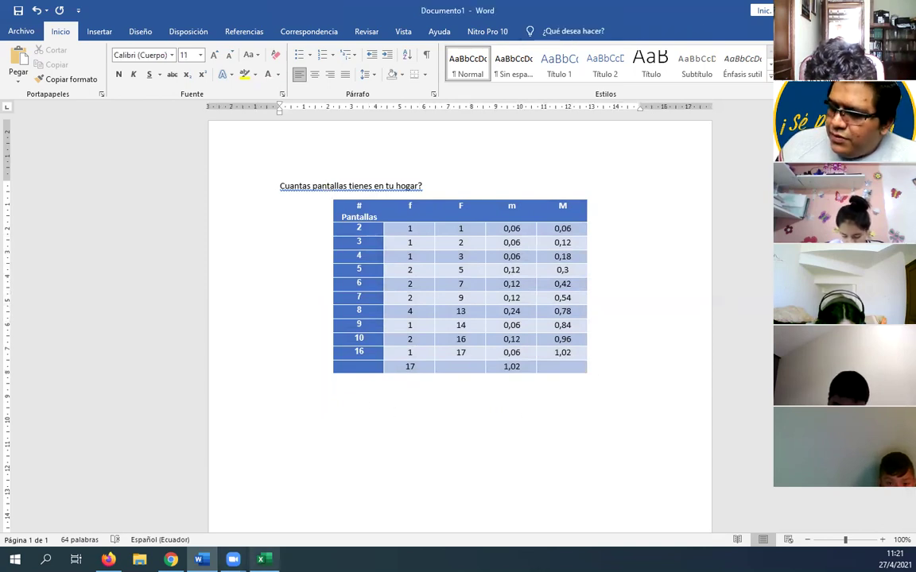
# Copy the 3D # Pantallas pie chart from the Excel workbook and paste it below the frequency table in the Word document.
pyautogui.click(260, 560)
pyautogui.click(525, 256)
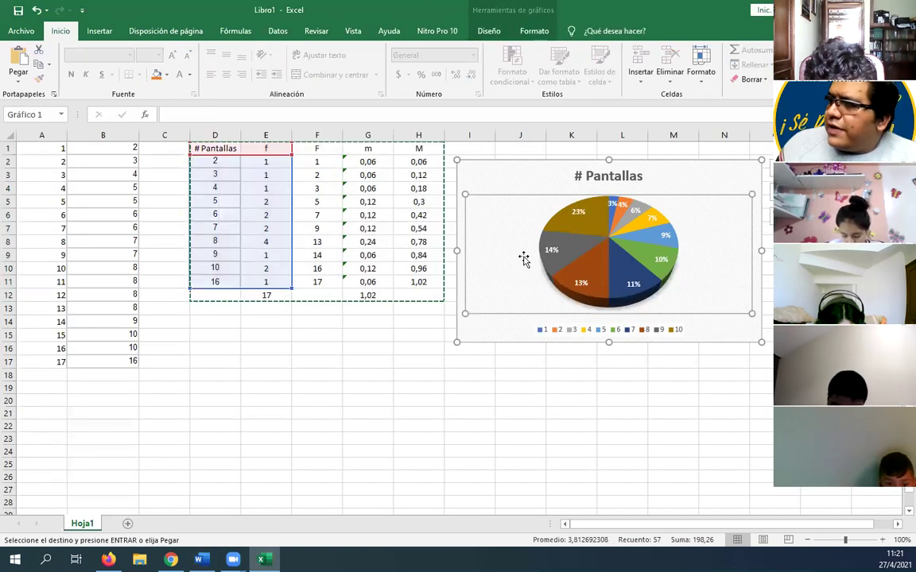
pyautogui.click(521, 160)
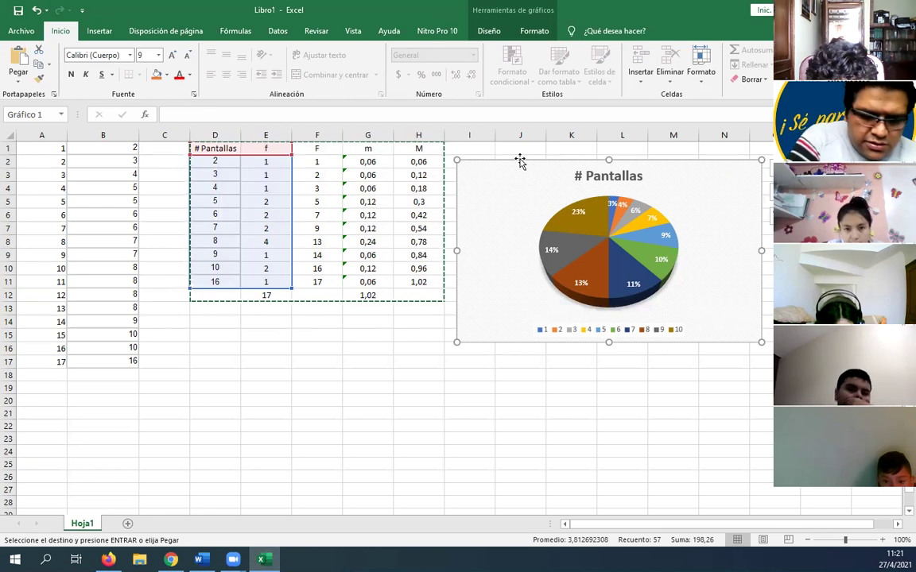
pyautogui.press('Escape')
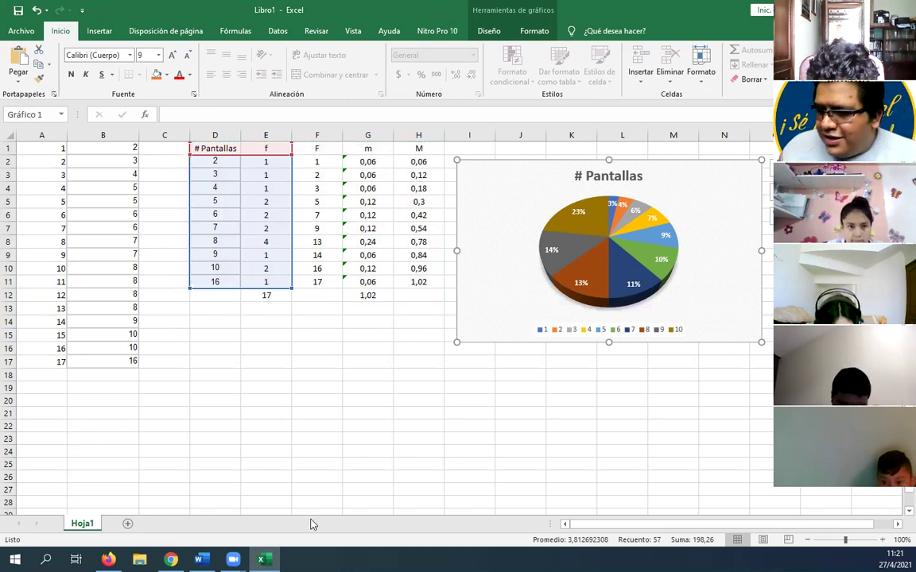
pyautogui.click(201, 560)
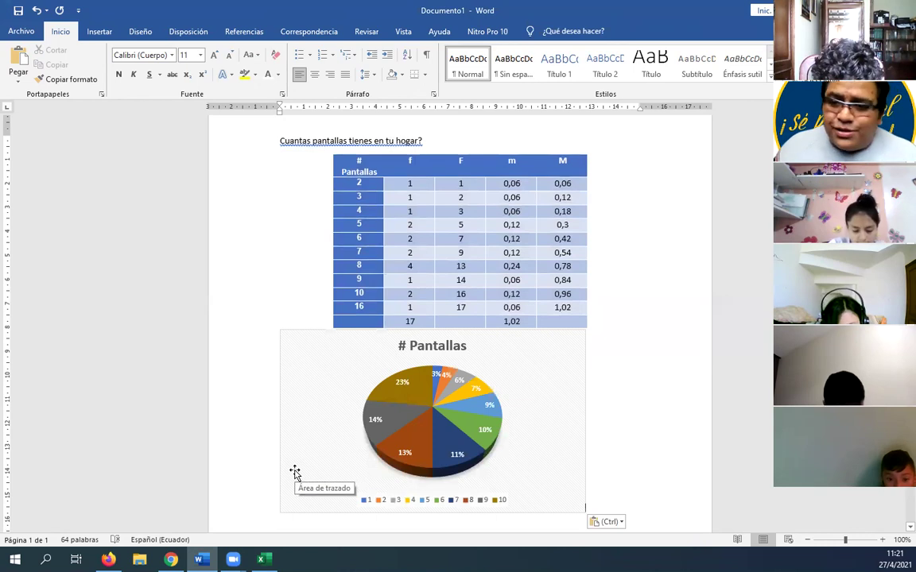
# Centre the pasted pie chart on the page and place the cursor after it.
pyautogui.click(299, 463)
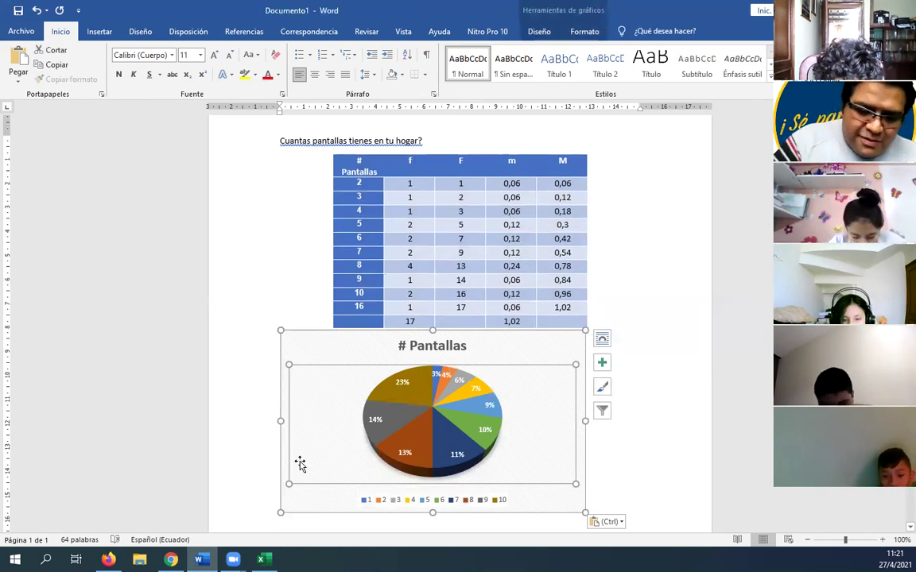
pyautogui.hotkey('ctrl', 'e')
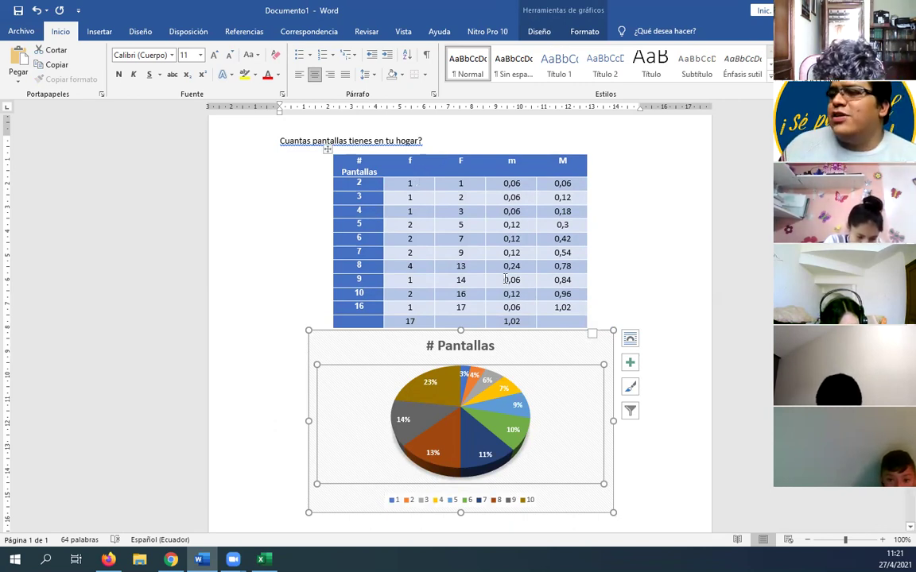
pyautogui.click(637, 490)
# Examine the frequency table above the chart, reading the row for 8 screens and the cumulative values for 7 screens.
pyautogui.scroll(-1, 638, 493)
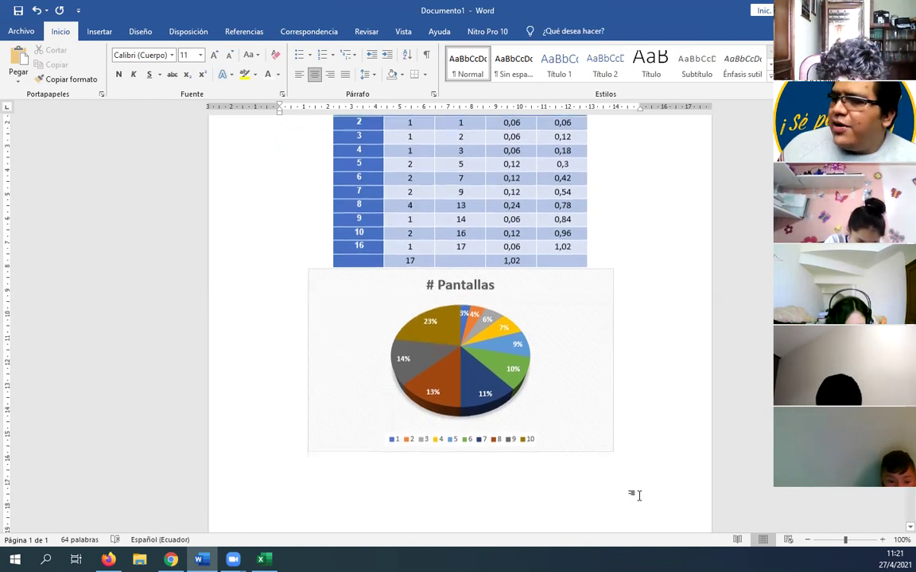
pyautogui.scroll(1, 597, 487)
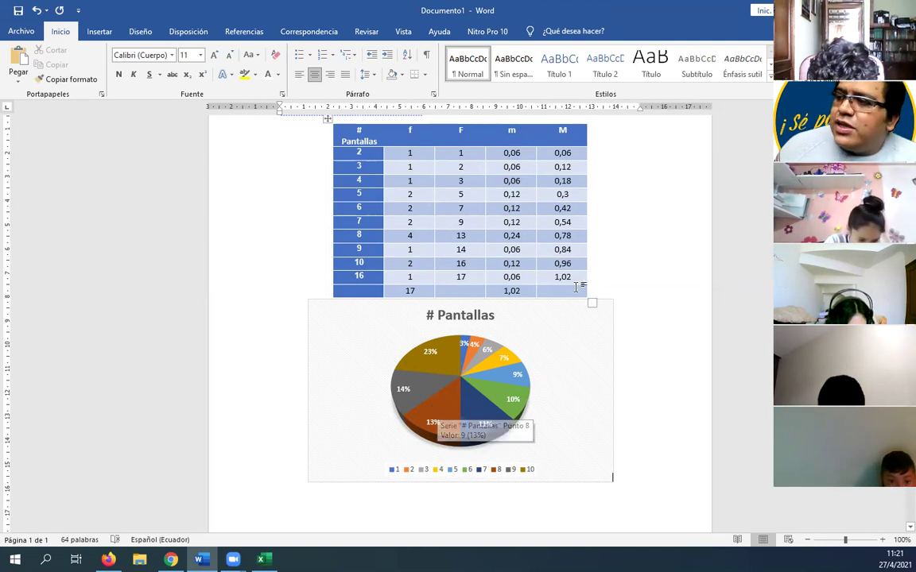
pyautogui.scroll(2, 539, 288)
pyautogui.scroll(-1, 538, 288)
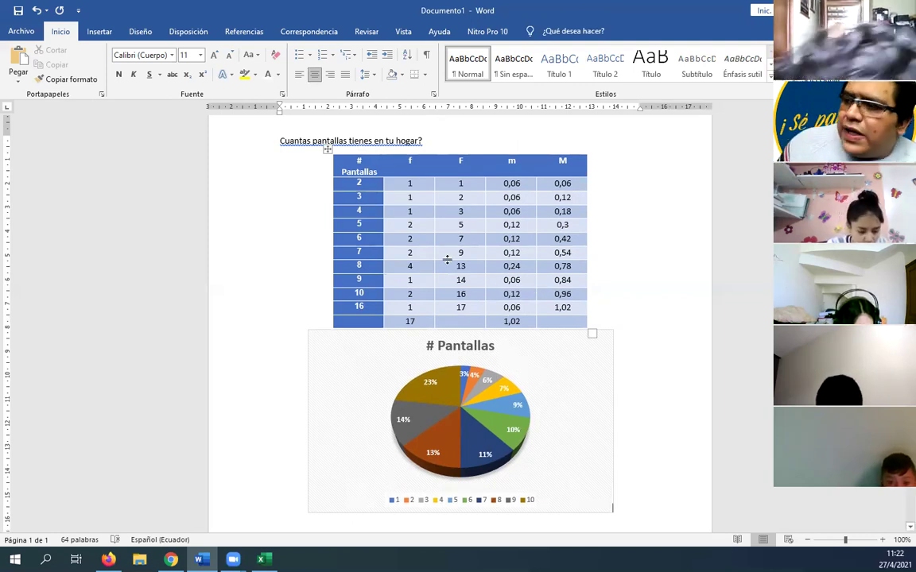
pyautogui.moveTo(411, 264); pyautogui.dragTo(568, 266)
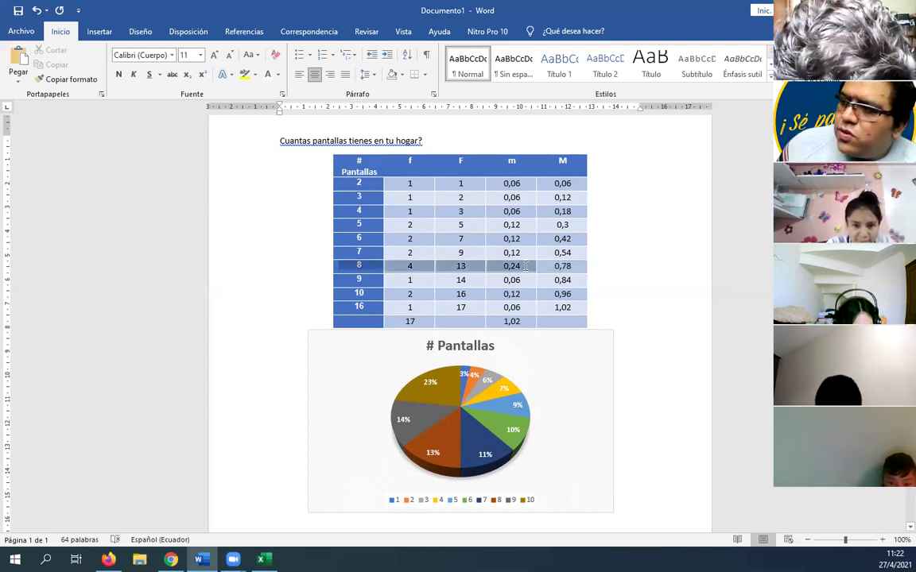
pyautogui.click(425, 267)
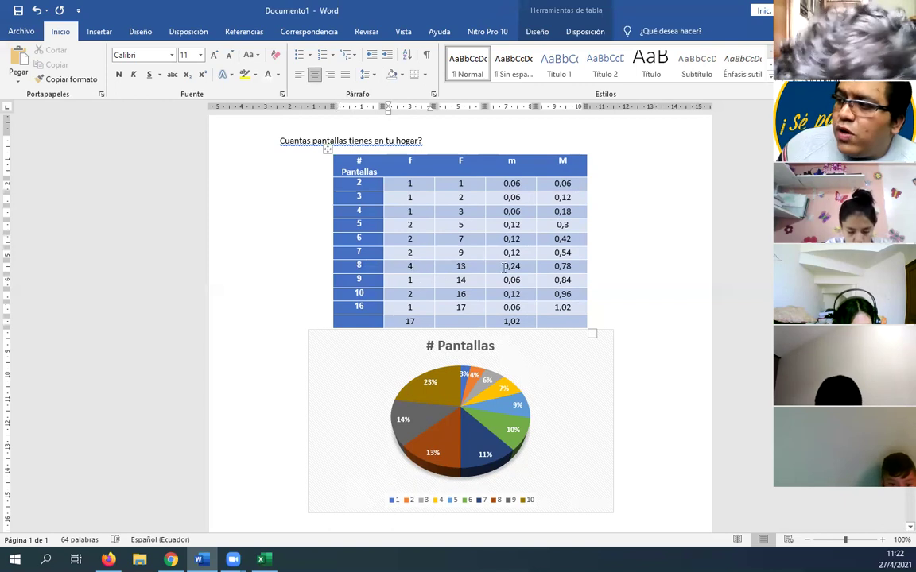
pyautogui.moveTo(507, 267); pyautogui.dragTo(524, 267)
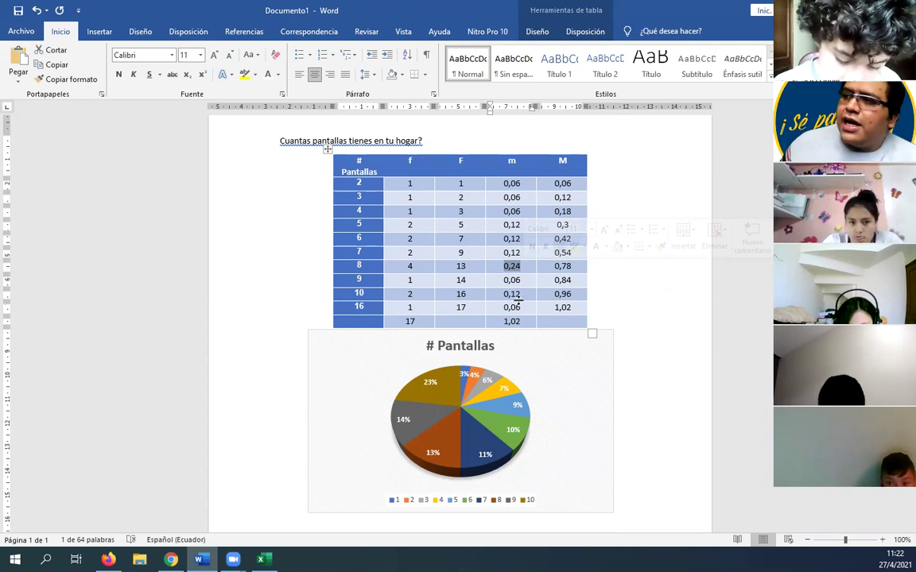
pyautogui.click(388, 267)
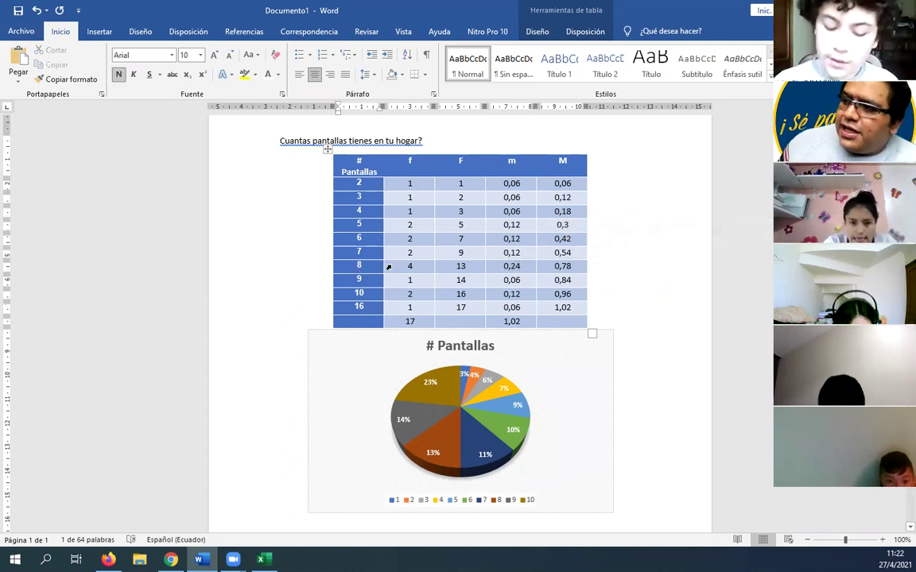
pyautogui.click(388, 267)
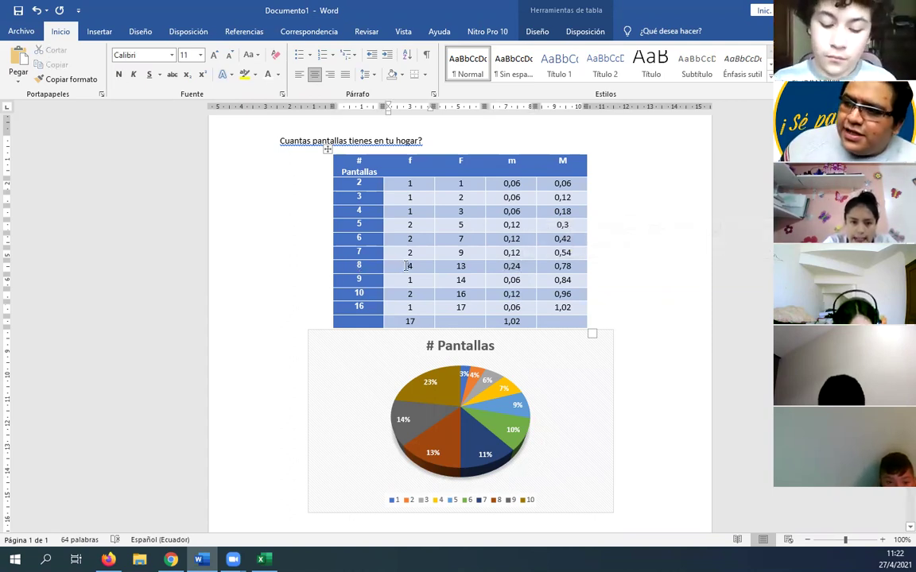
pyautogui.doubleClick(359, 266)
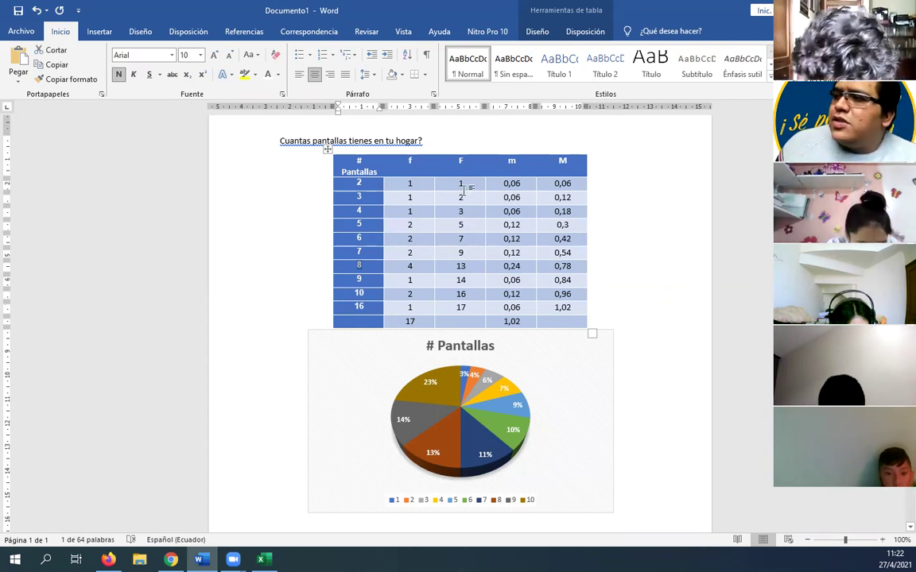
pyautogui.click(371, 208)
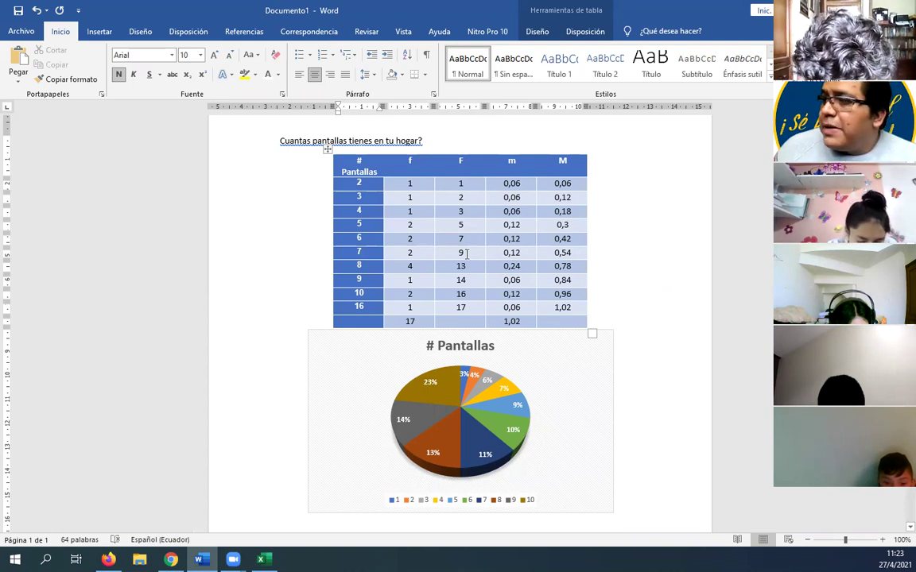
pyautogui.click(465, 252)
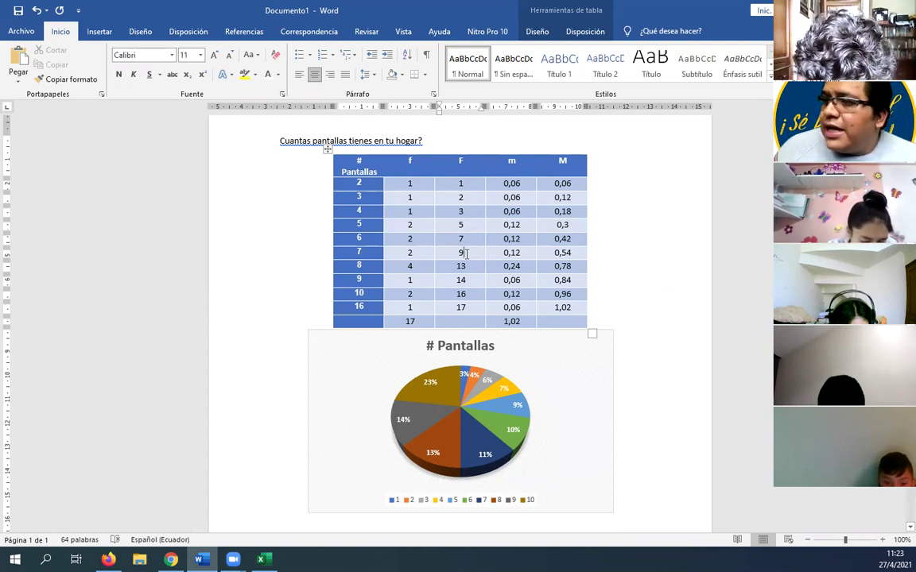
pyautogui.doubleClick(562, 253)
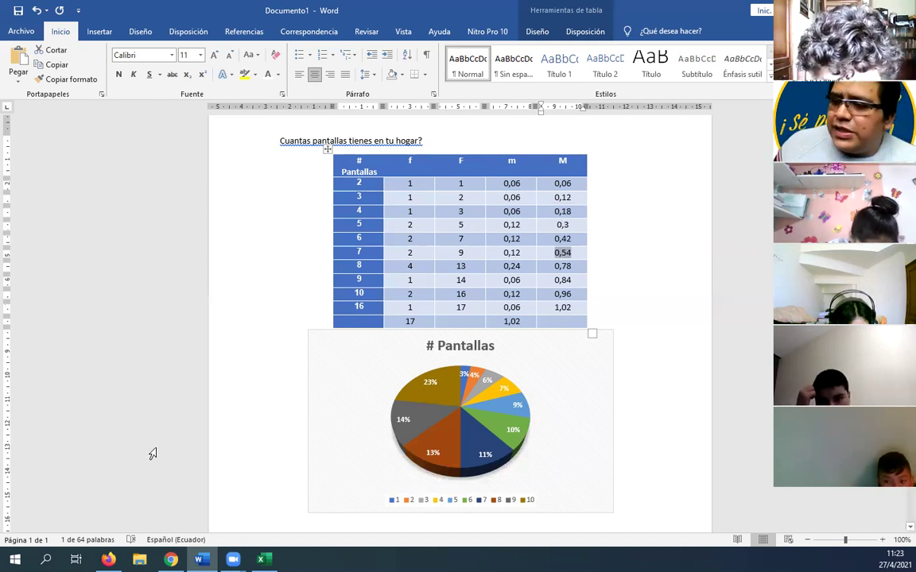
# Switch to the Tecnología (Respuestas) spreadsheet in Firefox and copy the daily internet hours in cells D2:D18.
pyautogui.hotkey('alt', 'Tab')
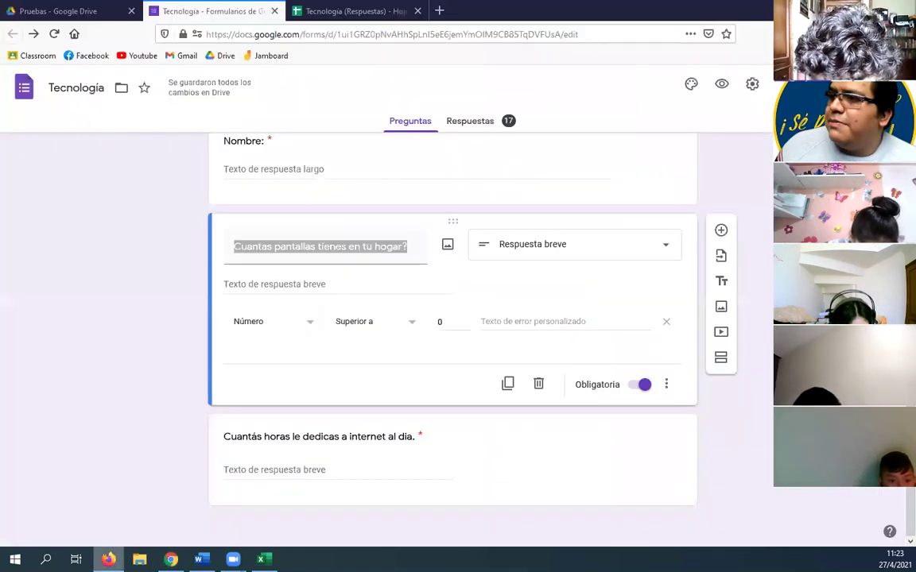
pyautogui.hotkey('alt', 'Tab')
pyautogui.click(342, 11)
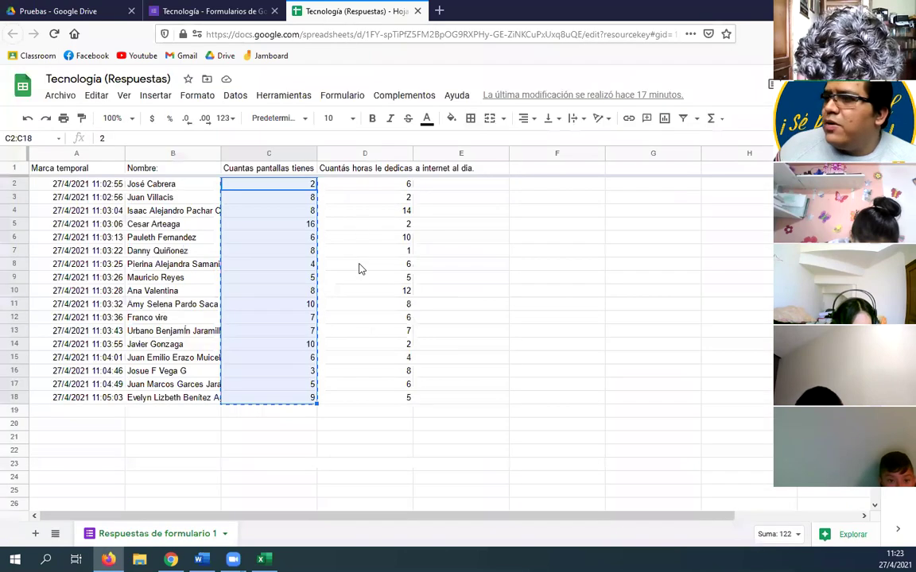
pyautogui.press('Down')
pyautogui.press('Right')
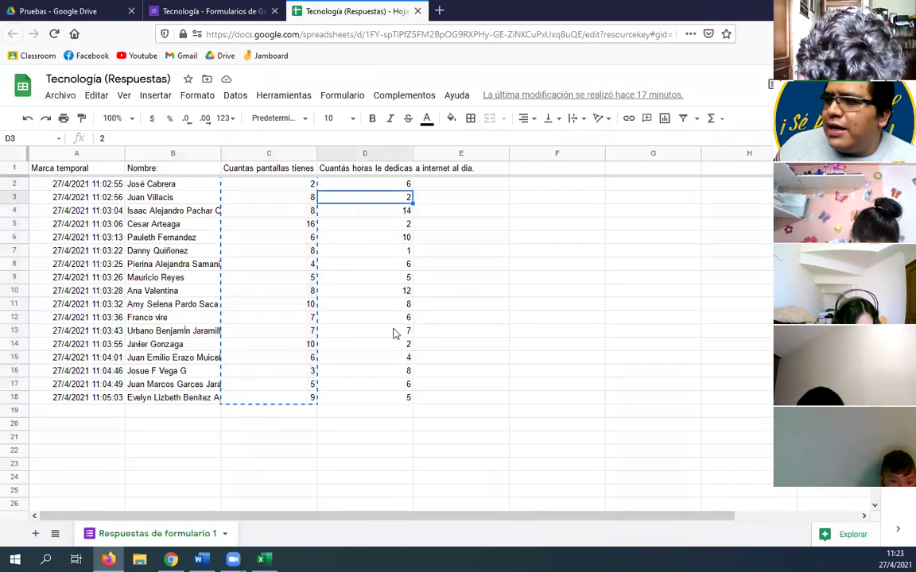
pyautogui.click(524, 319)
pyautogui.click(382, 185)
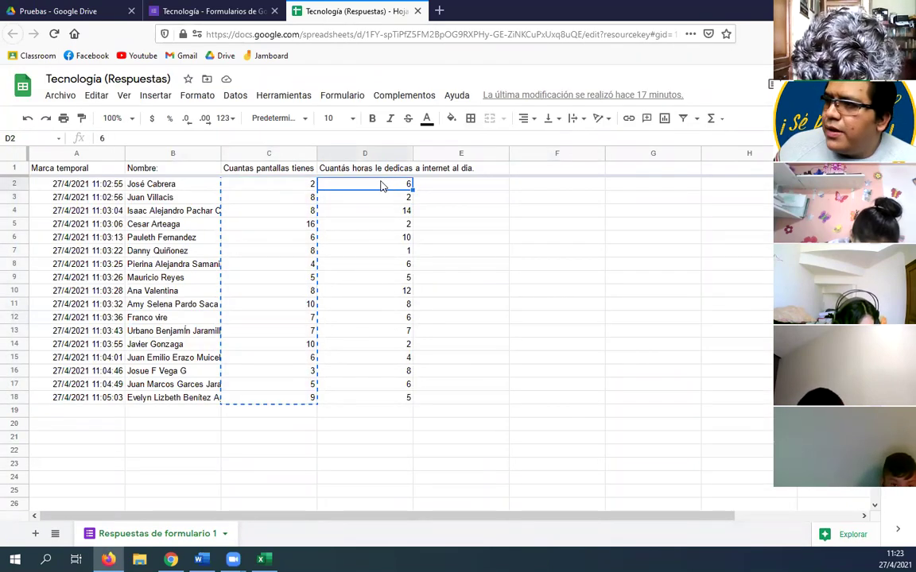
pyautogui.click(436, 261)
pyautogui.moveTo(372, 185); pyautogui.dragTo(370, 402)
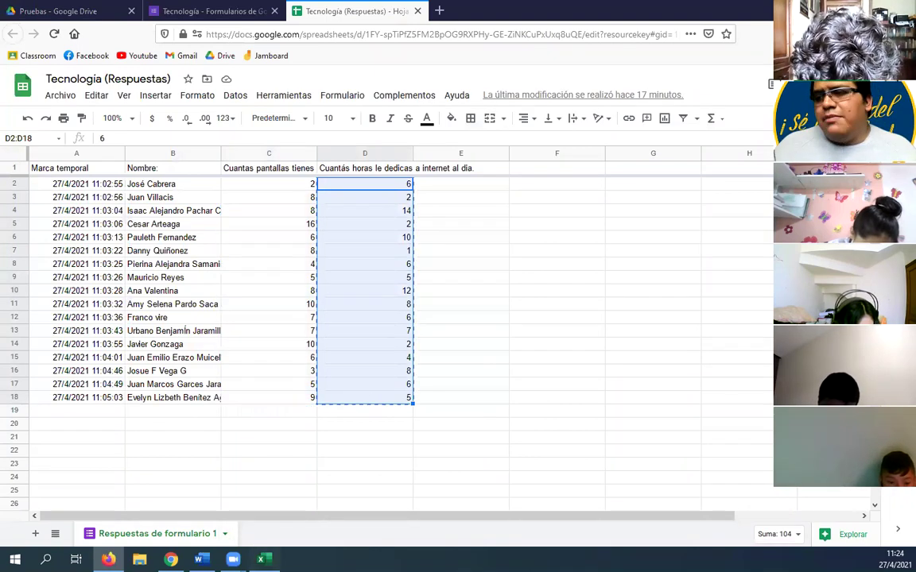
# Add a new sheet to the Excel workbook, widen column B and paste the copied hours starting at cell B1.
pyautogui.hotkey('alt', 'Tab')
pyautogui.click(127, 524)
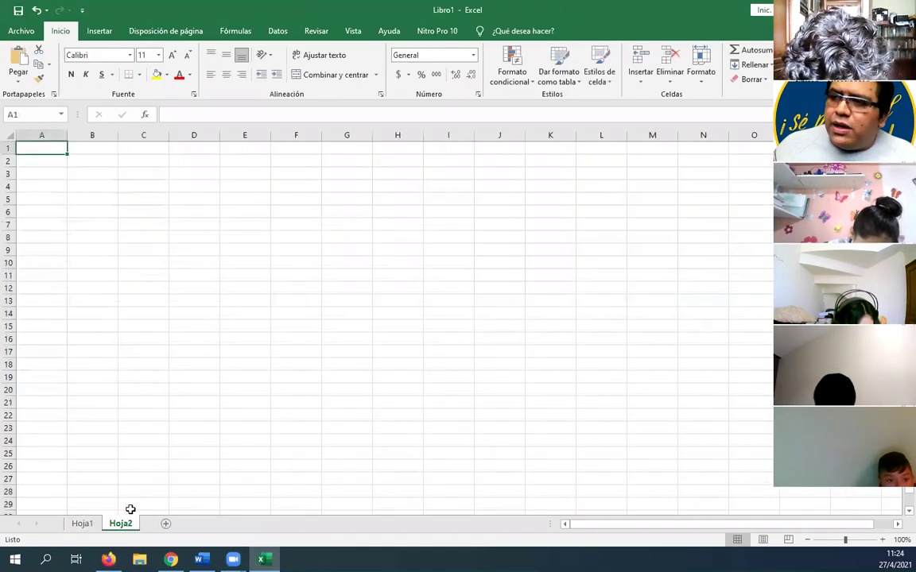
pyautogui.moveTo(116, 135); pyautogui.dragTo(154, 136)
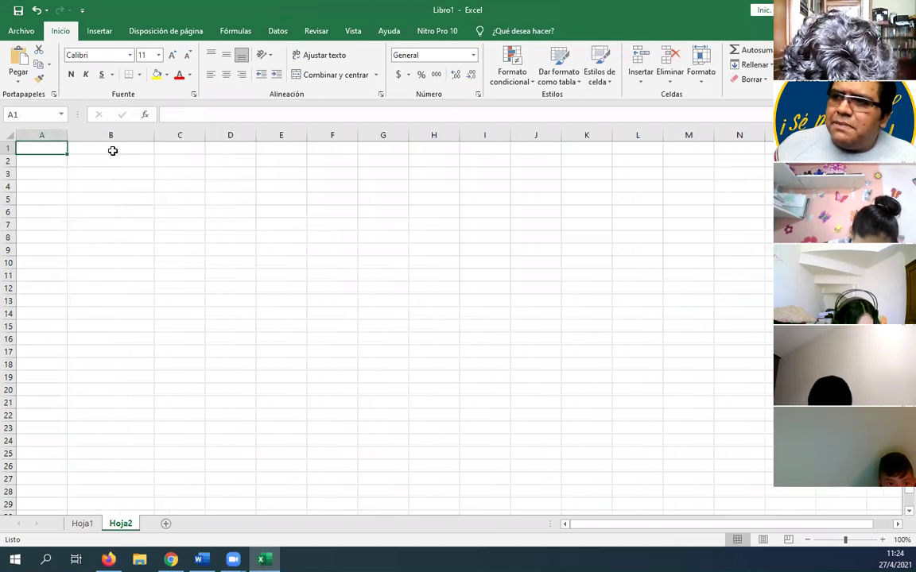
pyautogui.click(111, 150)
pyautogui.hotkey('ctrl', 'v')
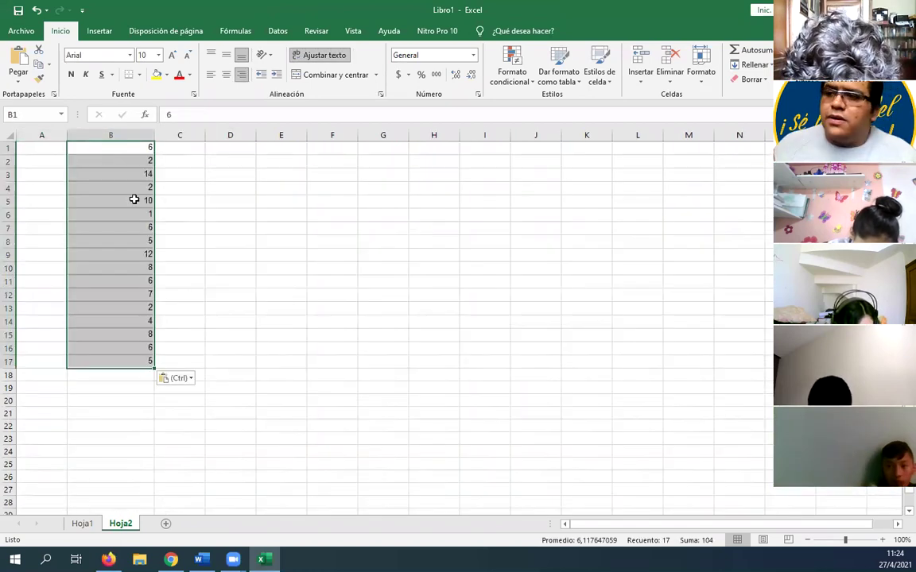
# Number the responses 1 to 17 in cells A1:A17 by entering 1 and 2 and filling the series down.
pyautogui.click(38, 146)
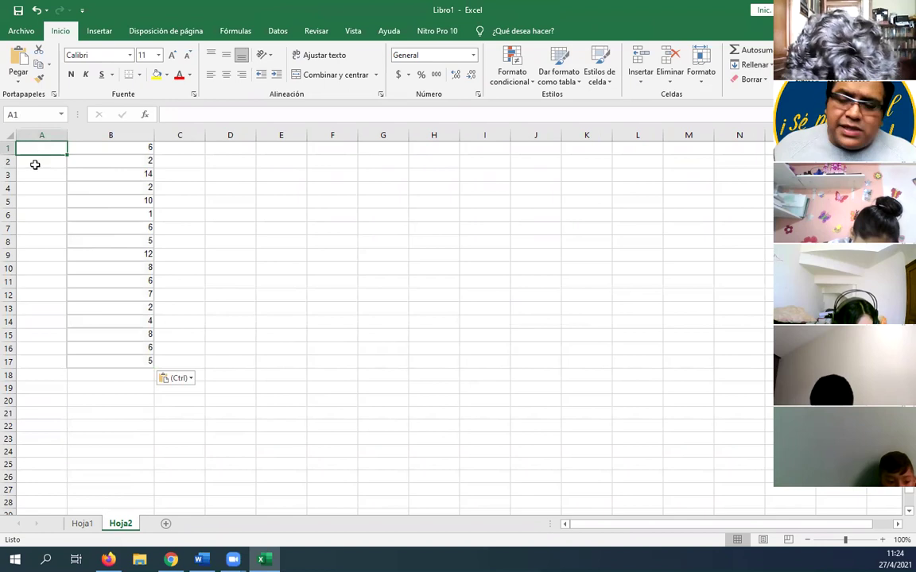
pyautogui.write('1')
pyautogui.press('Return')
pyautogui.write('2')
pyautogui.press('Return')
pyautogui.press('Return')
pyautogui.moveTo(44, 147); pyautogui.dragTo(53, 371)
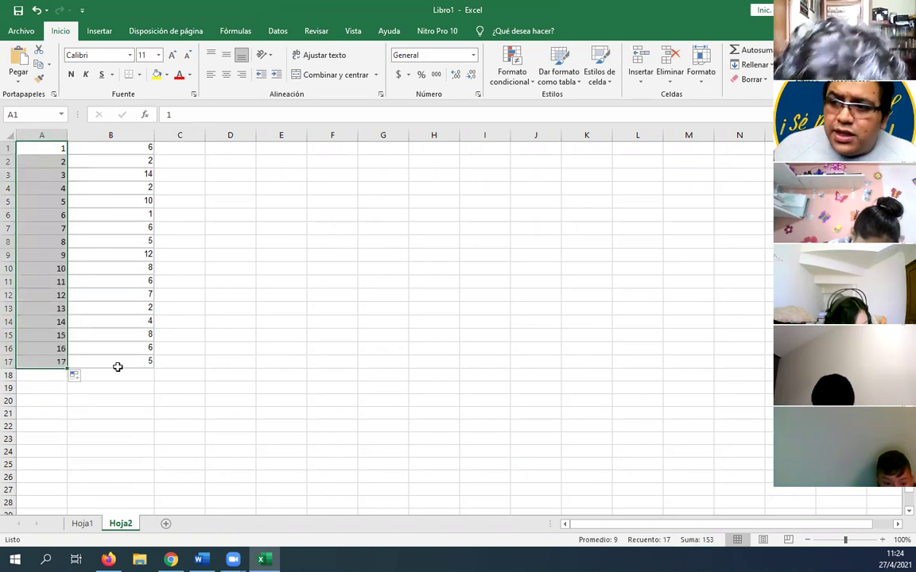
# Autofit column B to the pasted hours and widen it slightly.
pyautogui.doubleClick(154, 135)
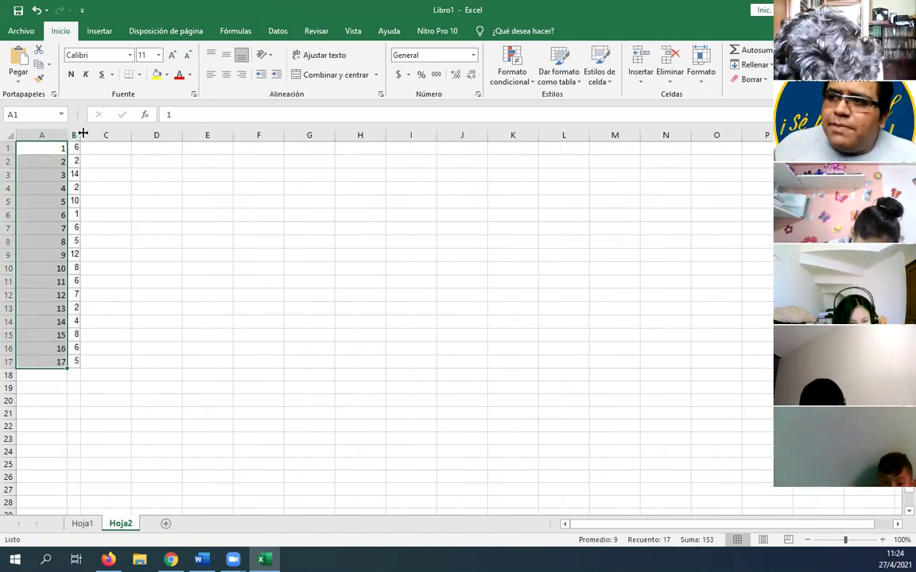
pyautogui.moveTo(82, 134); pyautogui.dragTo(111, 136)
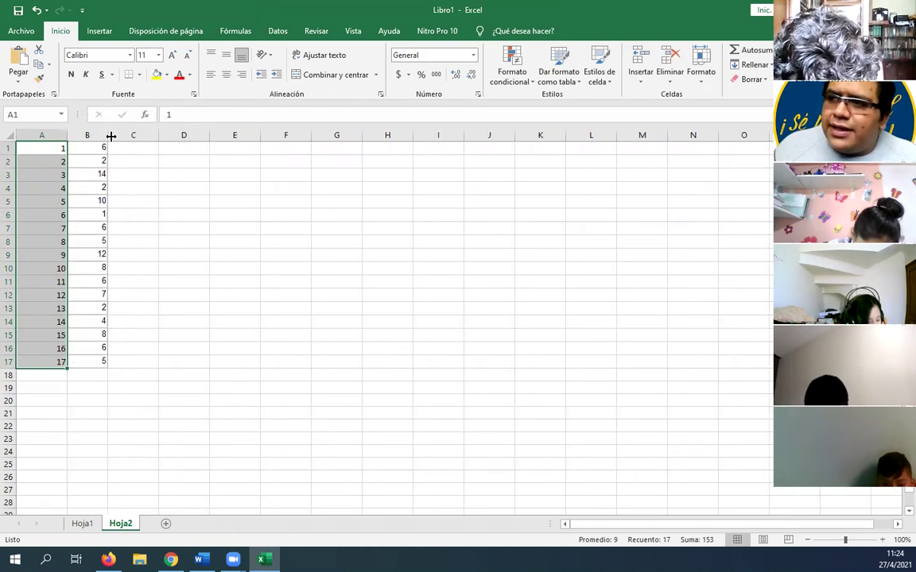
pyautogui.click(137, 160)
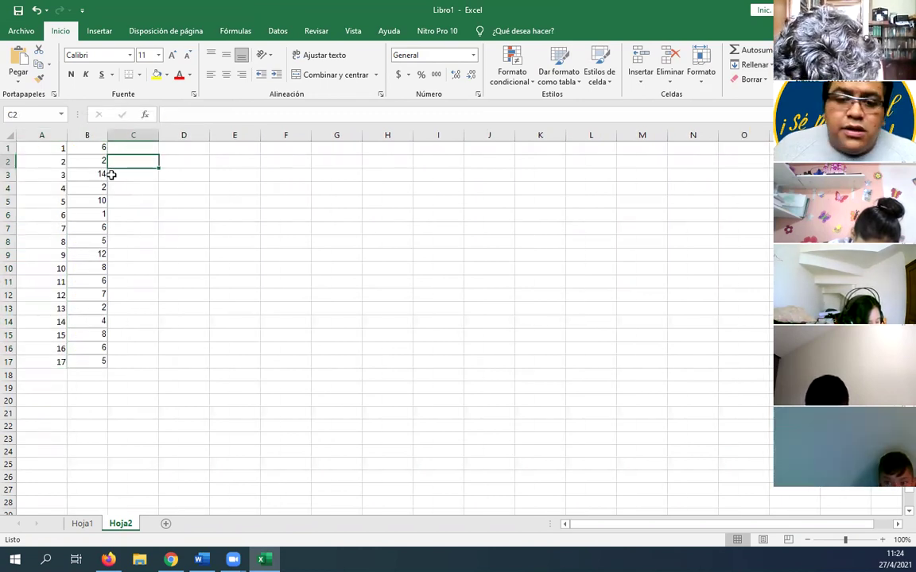
# Sort the hours in B1:B17 from smallest to largest within the current selection only, and select cell D1.
pyautogui.moveTo(100, 145); pyautogui.dragTo(101, 362)
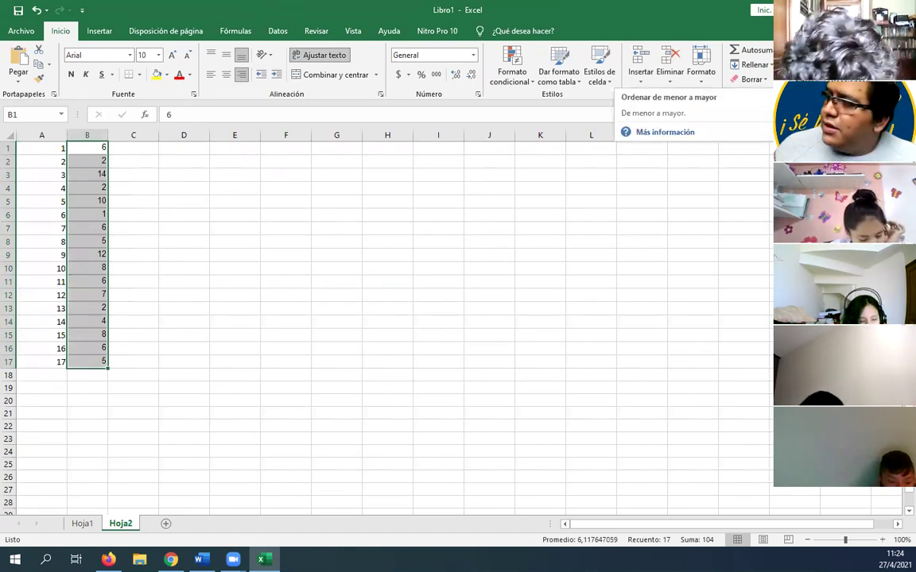
pyautogui.click(795, 100)
pyautogui.click(413, 276)
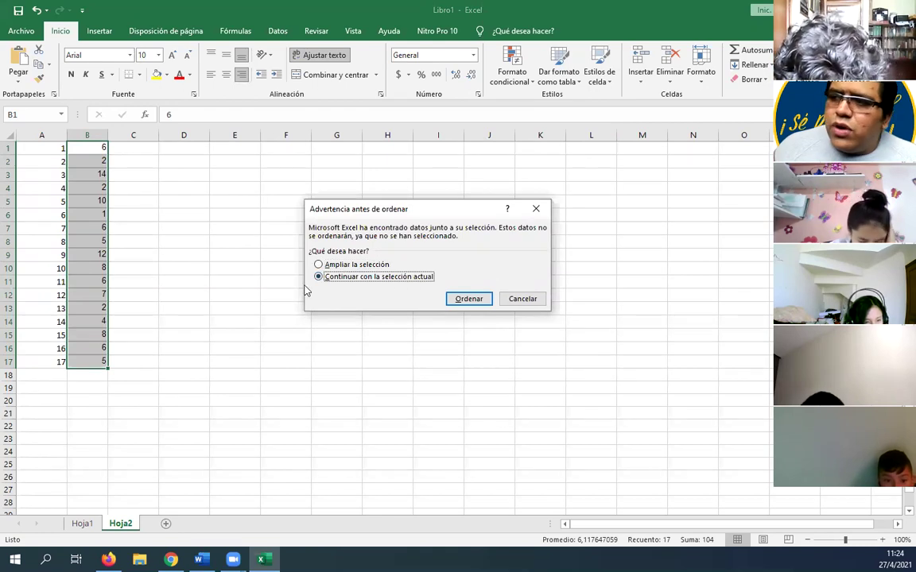
pyautogui.click(467, 299)
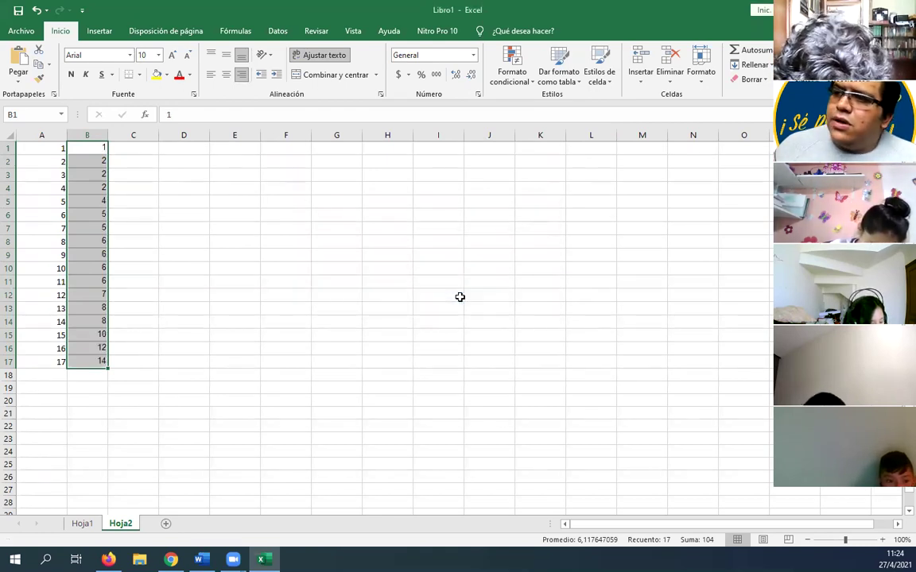
pyautogui.click(160, 199)
pyautogui.click(181, 150)
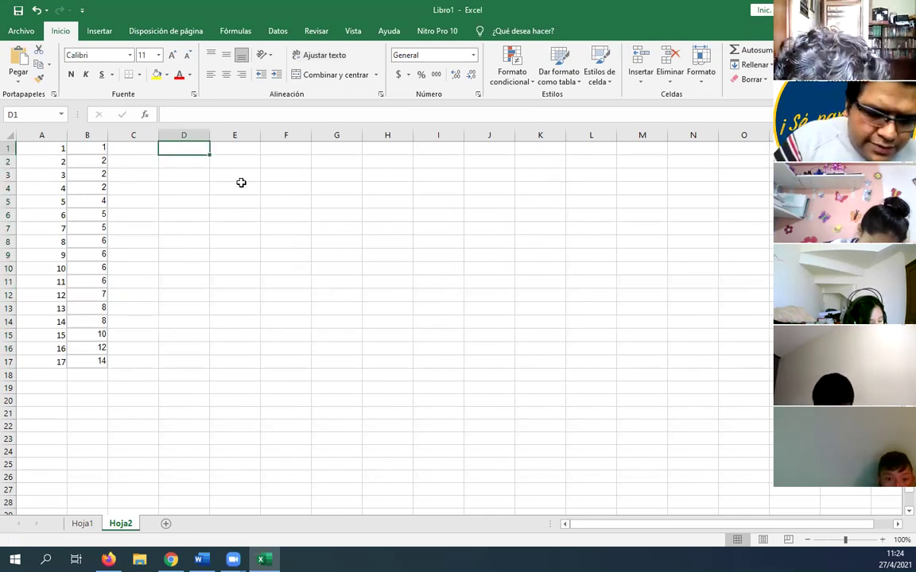
# Enter the heading "# Horas Inter" in cell D1 and autofit column D to it.
pyautogui.write('# Horas')
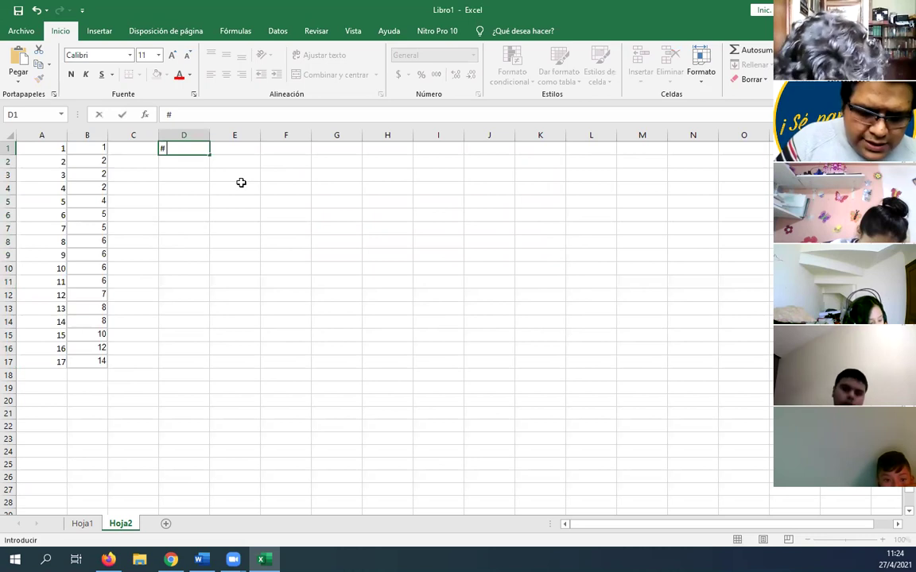
pyautogui.write(' Inter')
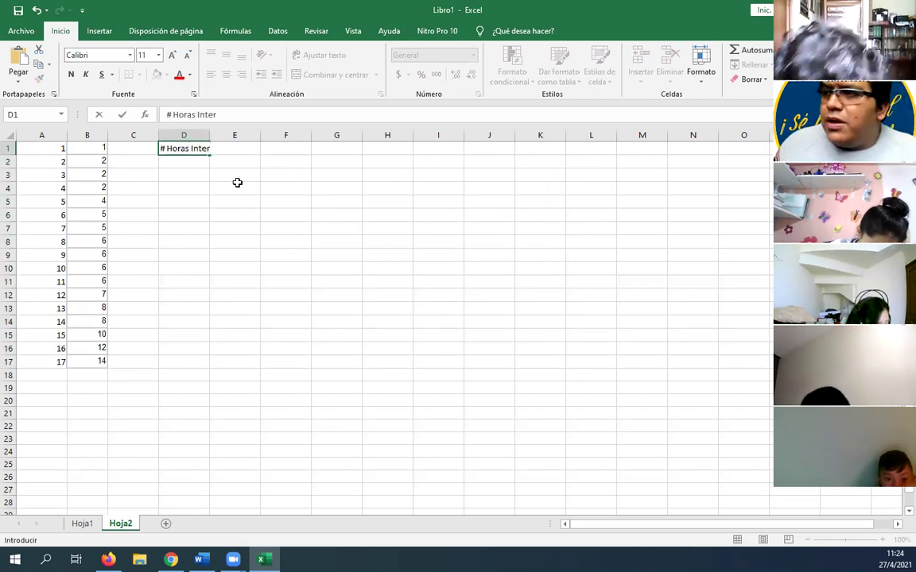
pyautogui.click(225, 197)
pyautogui.doubleClick(209, 135)
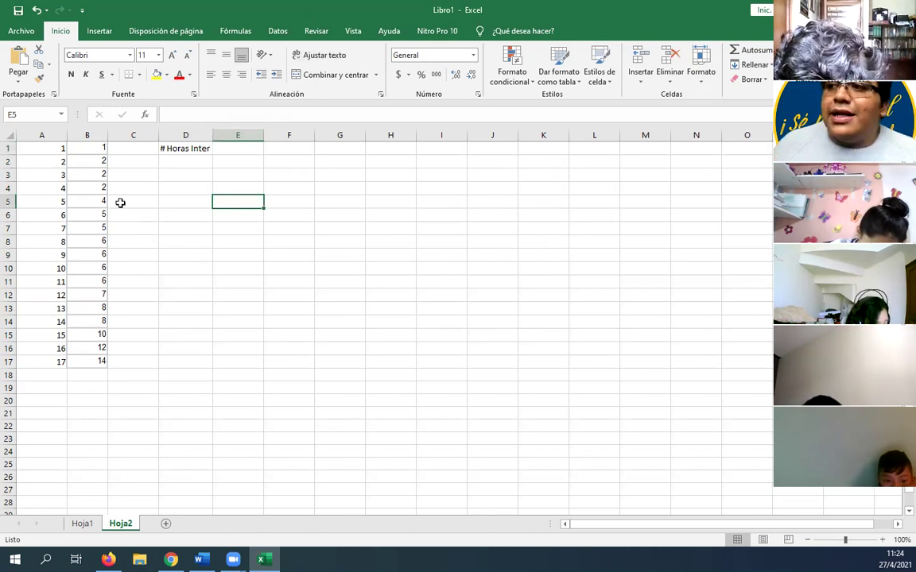
# Copy the sorted hours in B1:B17 and paste them starting at cell D2.
pyautogui.moveTo(95, 149); pyautogui.dragTo(93, 374)
pyautogui.hotkey('ctrl', 'c')
pyautogui.click(195, 170)
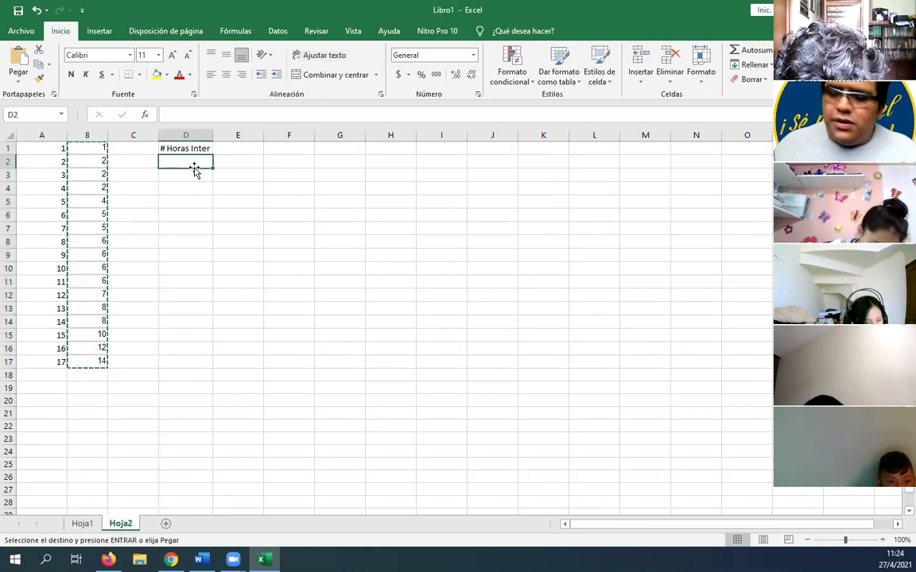
pyautogui.hotkey('ctrl', 'v')
pyautogui.click(241, 197)
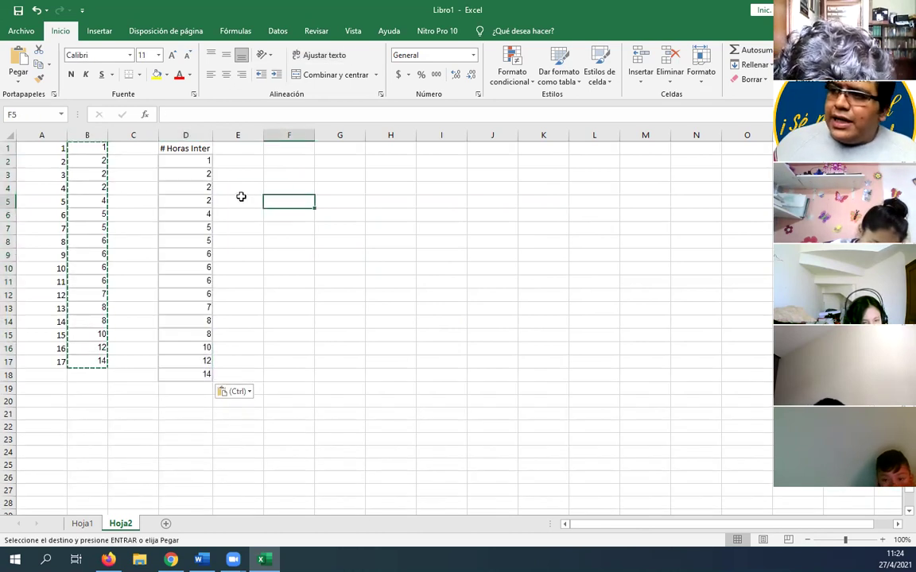
# Remove the duplicate values from the pasted hours in D2:D18, using the # Horas Inter column.
pyautogui.click(197, 165)
pyautogui.moveTo(194, 253); pyautogui.dragTo(190, 374)
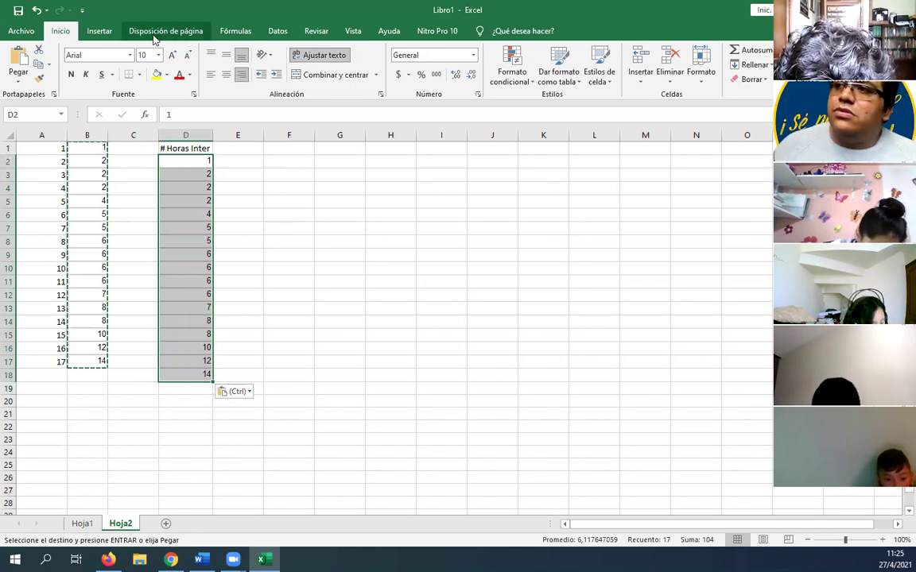
pyautogui.click(275, 36)
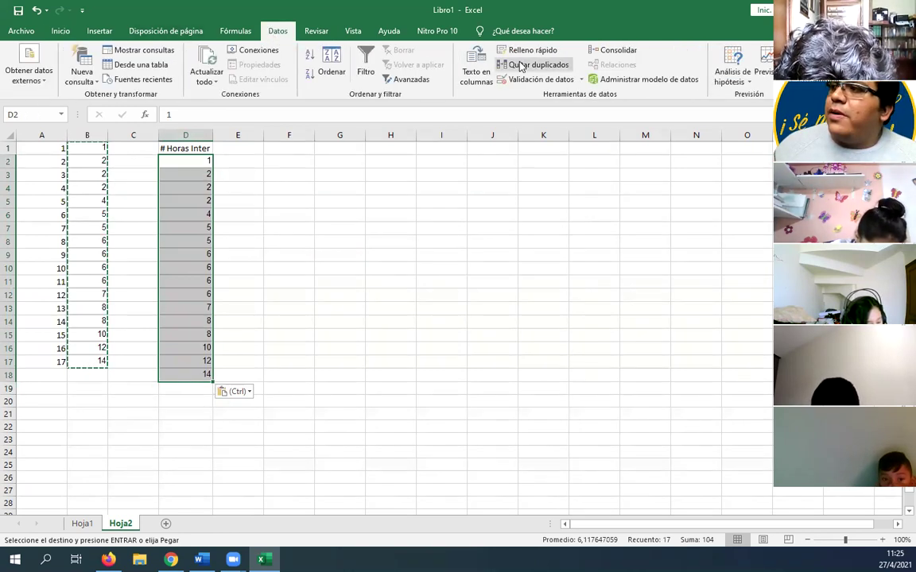
pyautogui.click(570, 67)
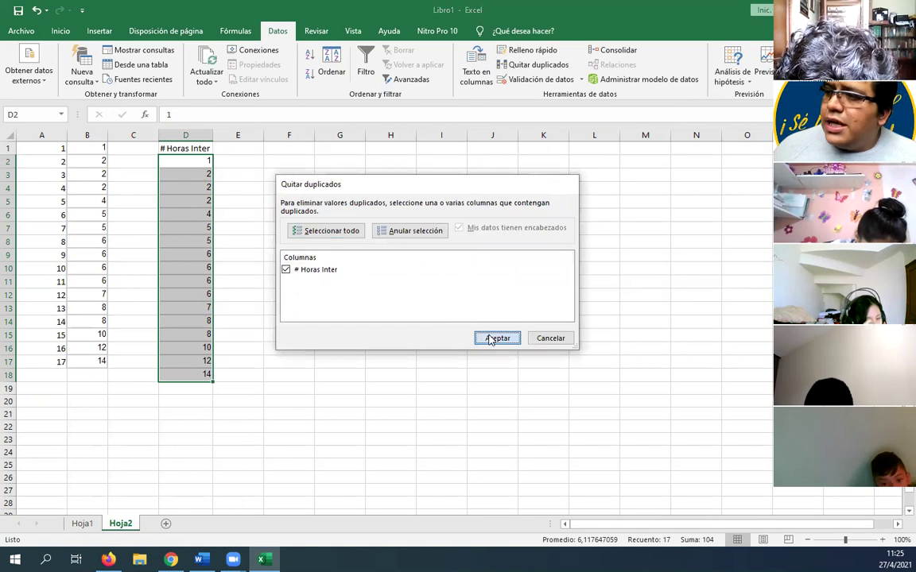
pyautogui.click(496, 338)
pyautogui.click(454, 315)
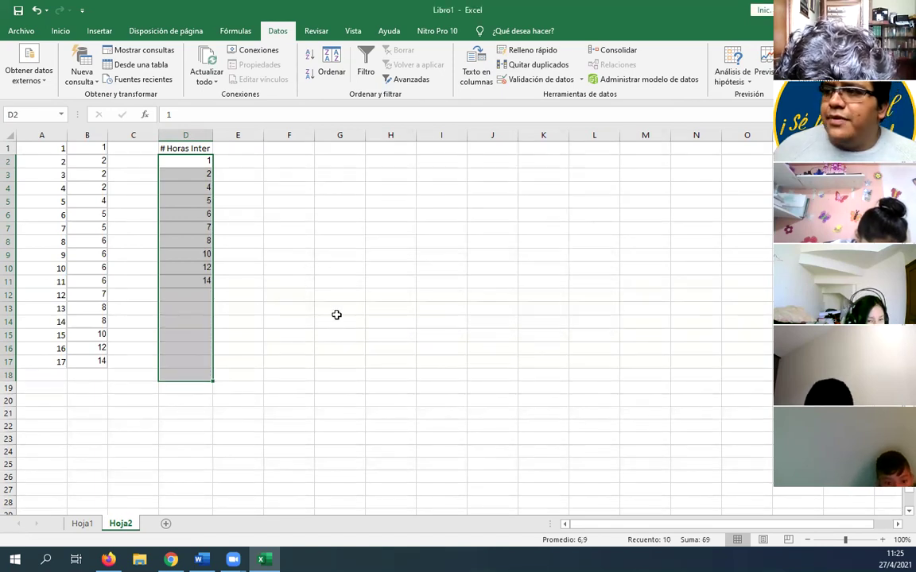
pyautogui.click(266, 310)
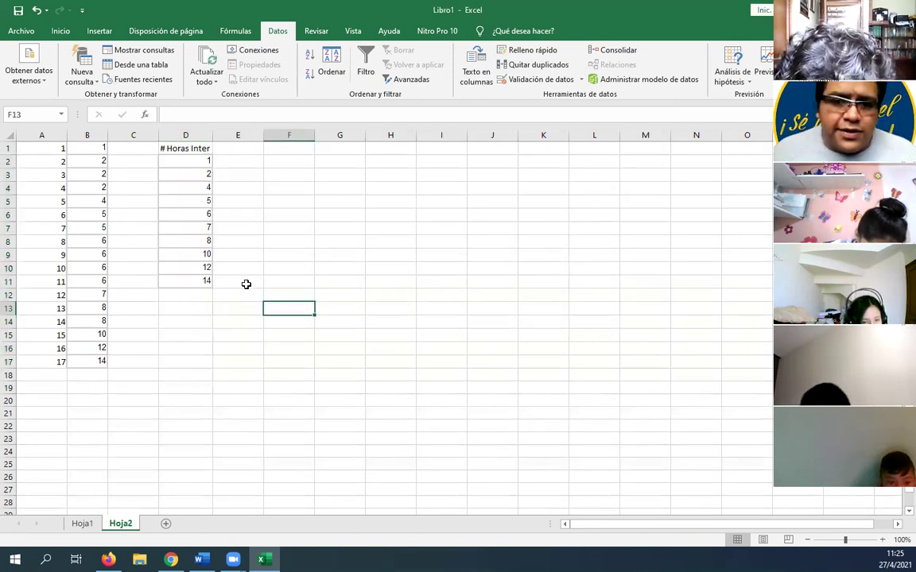
# Enter the heading "f" in cell E1 and center it horizontally.
pyautogui.click(222, 146)
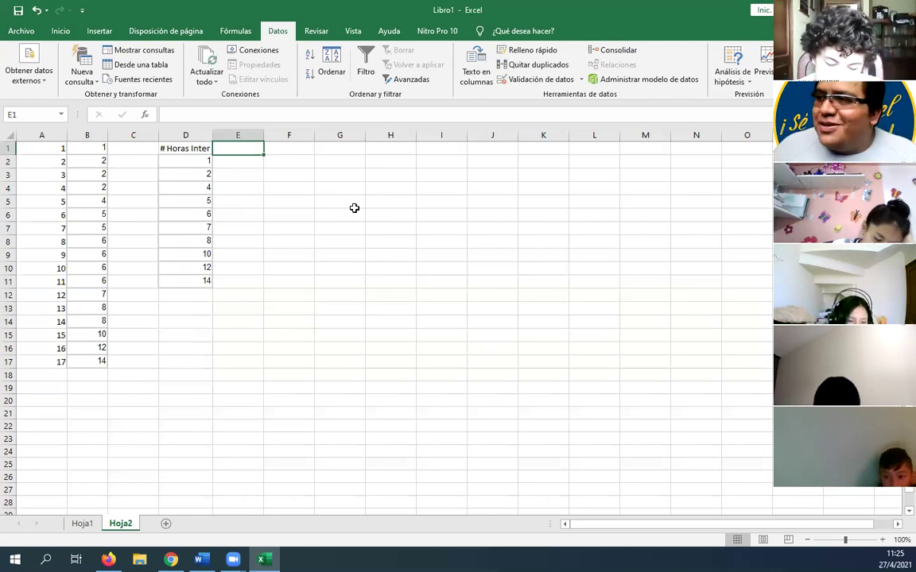
pyautogui.doubleClick(241, 149)
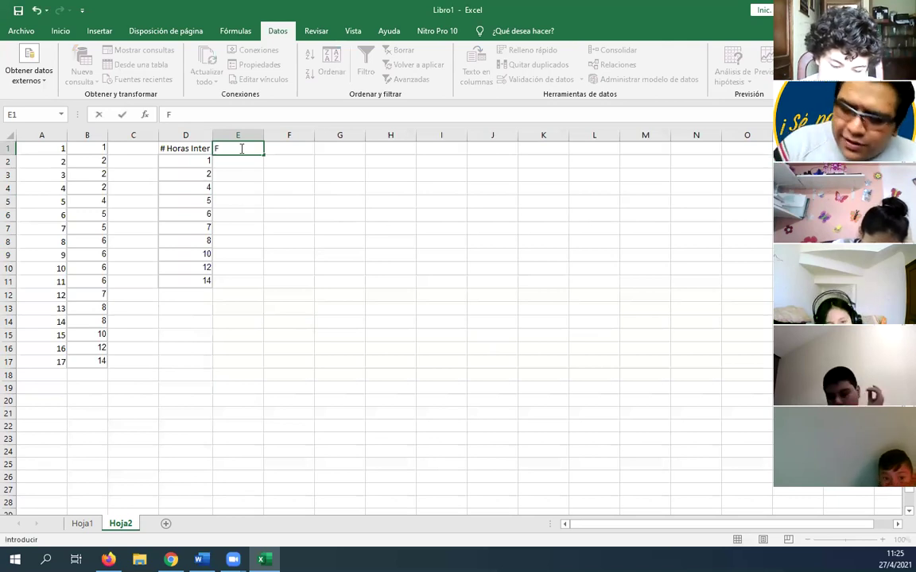
pyautogui.hotkey('ctrl', 'Return')
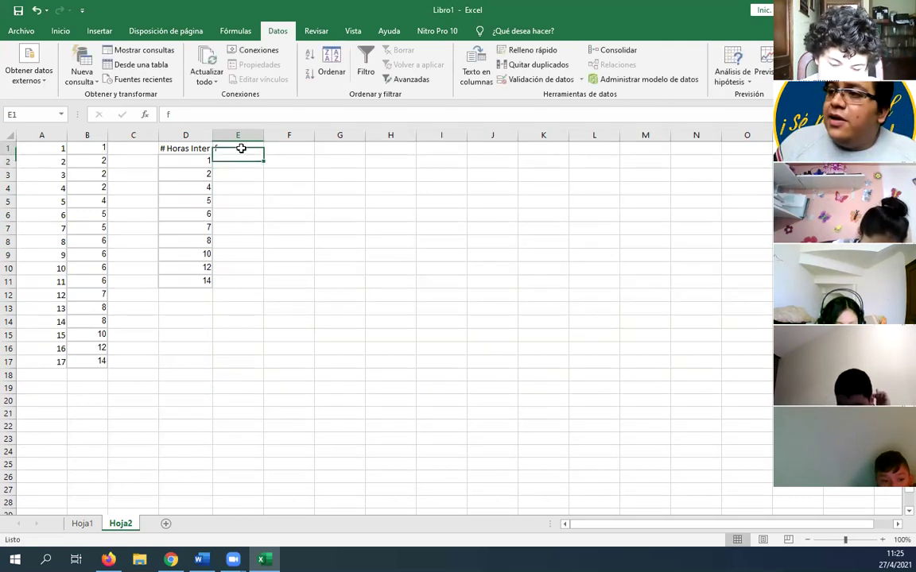
pyautogui.click(61, 32)
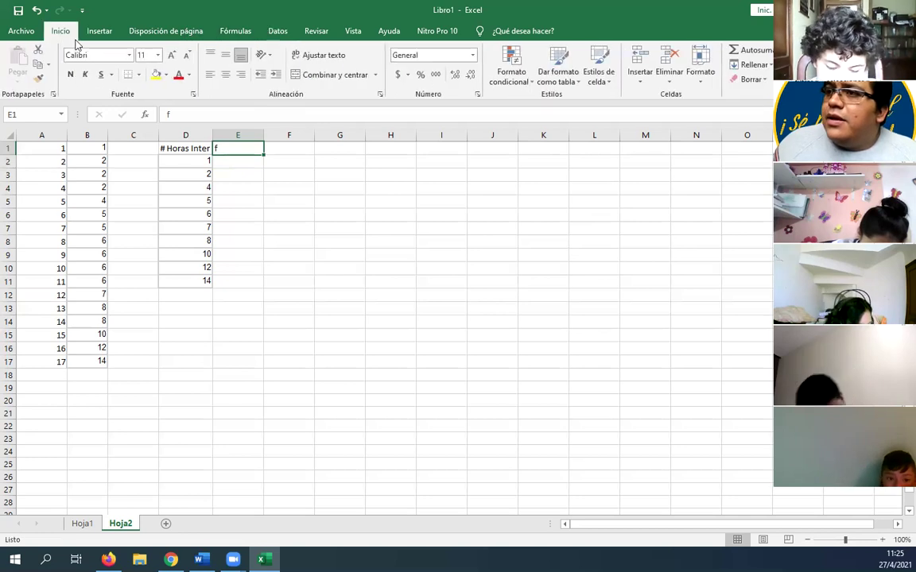
pyautogui.click(228, 75)
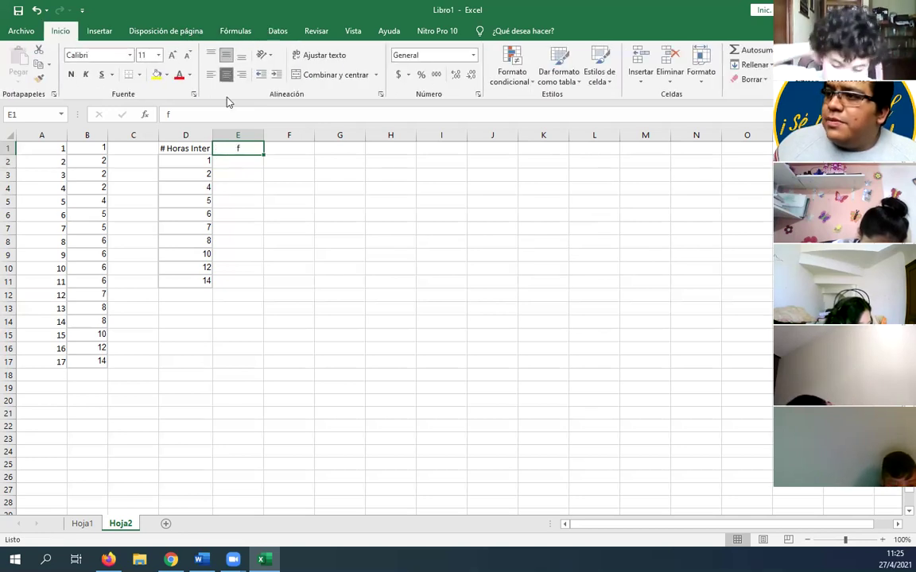
# Center the contents of range D1:L13 both horizontally and vertically.
pyautogui.moveTo(198, 145); pyautogui.dragTo(608, 306)
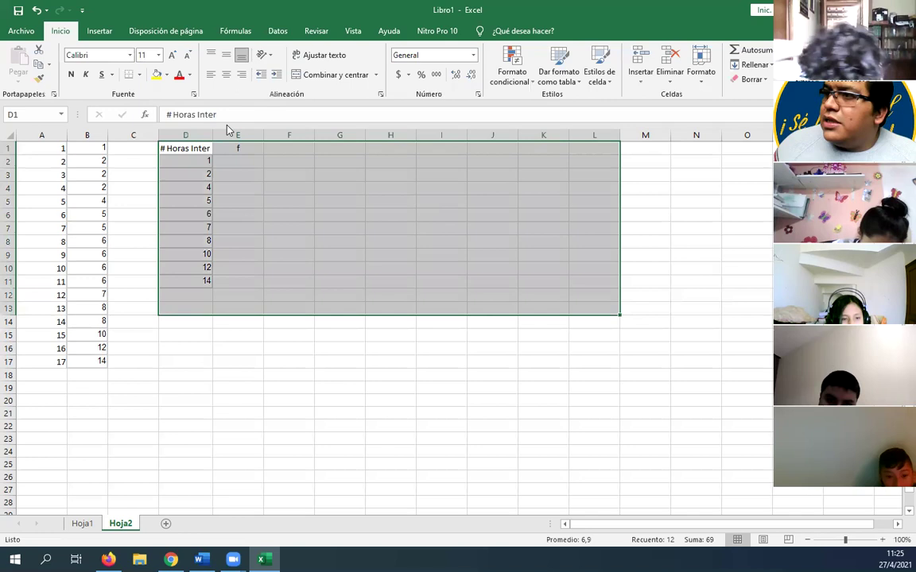
pyautogui.click(226, 75)
pyautogui.click(227, 55)
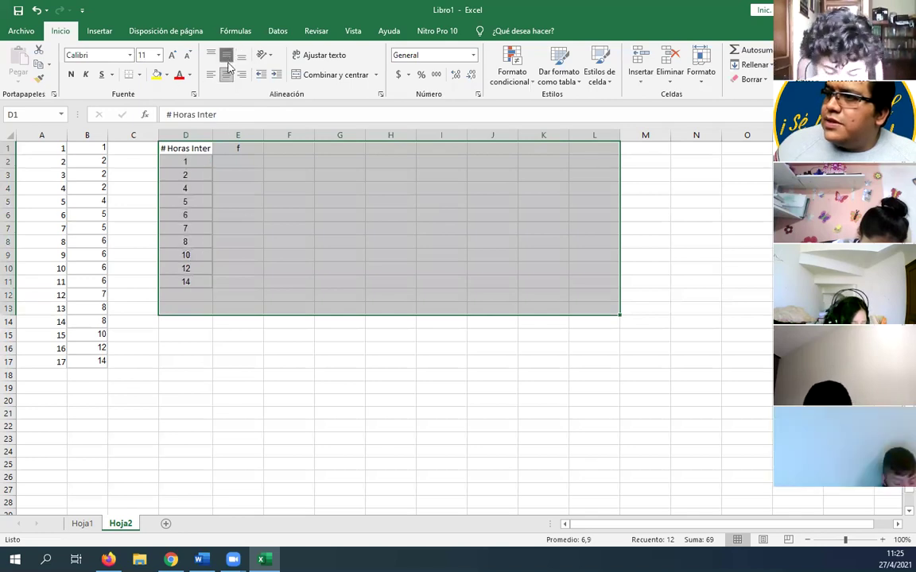
pyautogui.click(276, 183)
pyautogui.click(208, 150)
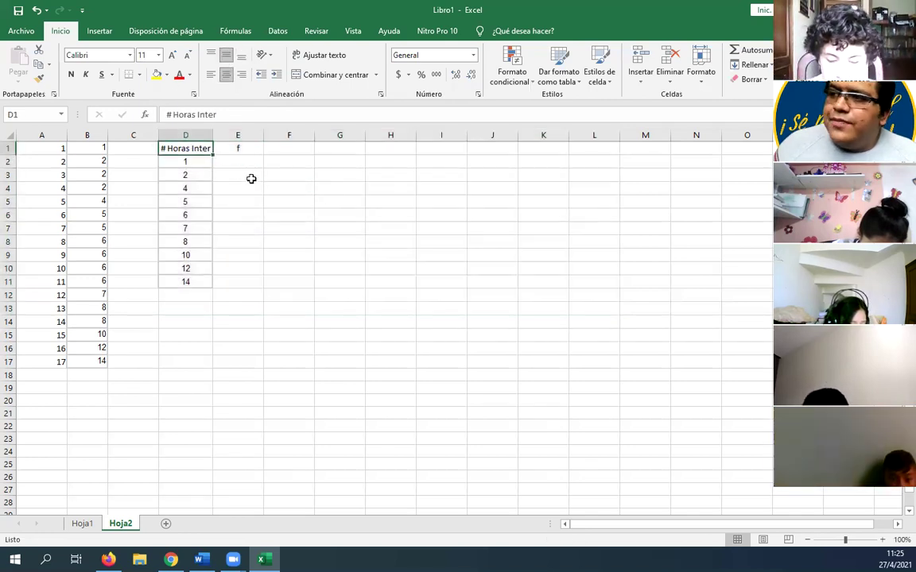
# Enter 1 in cell E2 as the frequency of 1 hour, counted from column B.
pyautogui.click(241, 163)
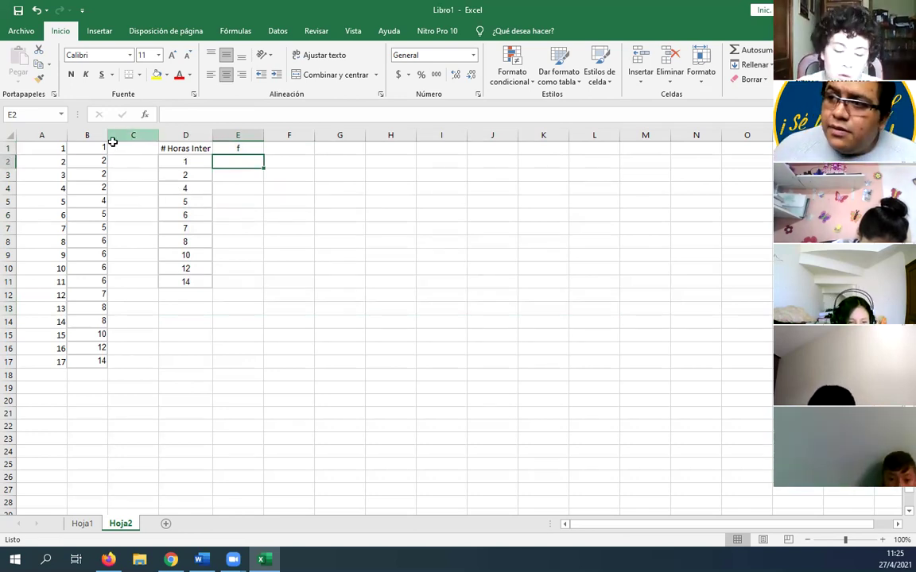
pyautogui.click(97, 149)
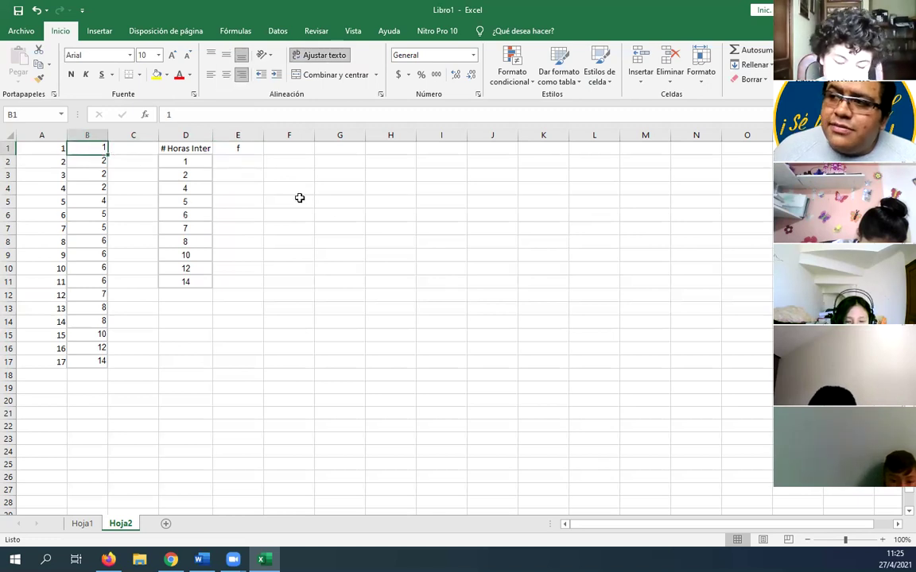
pyautogui.click(223, 164)
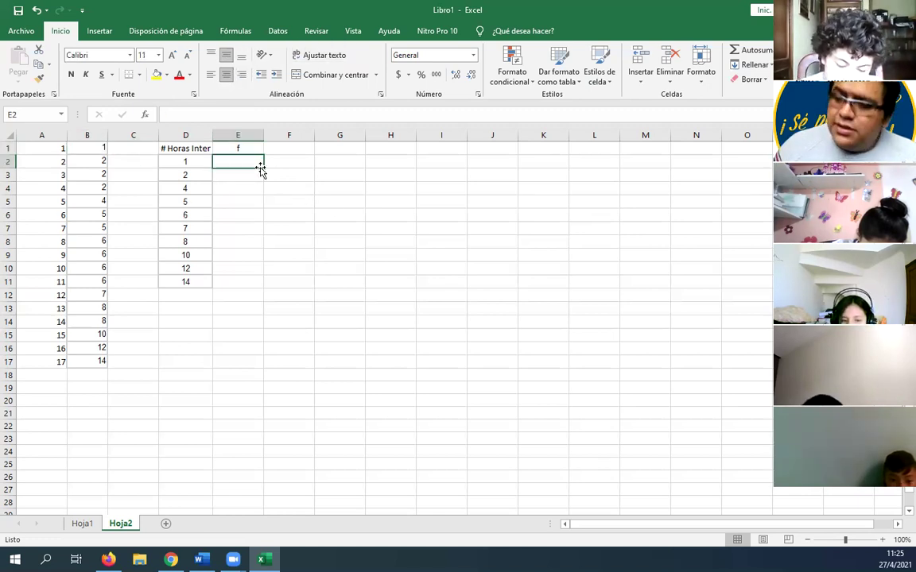
pyautogui.write('1')
pyautogui.click(238, 204)
# Count the responses of 2 hours in column B and enter 3 as their frequency in cell E3.
pyautogui.click(240, 178)
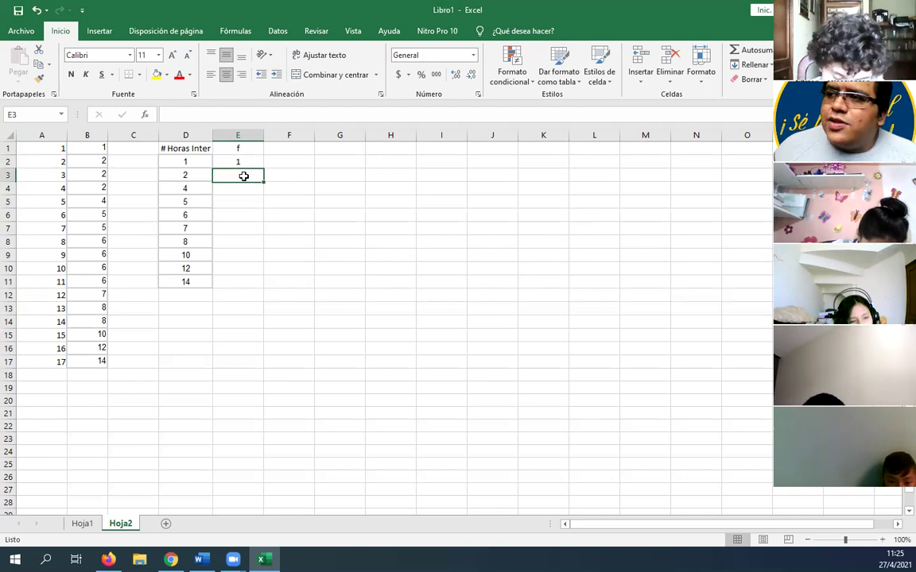
pyautogui.click(104, 162)
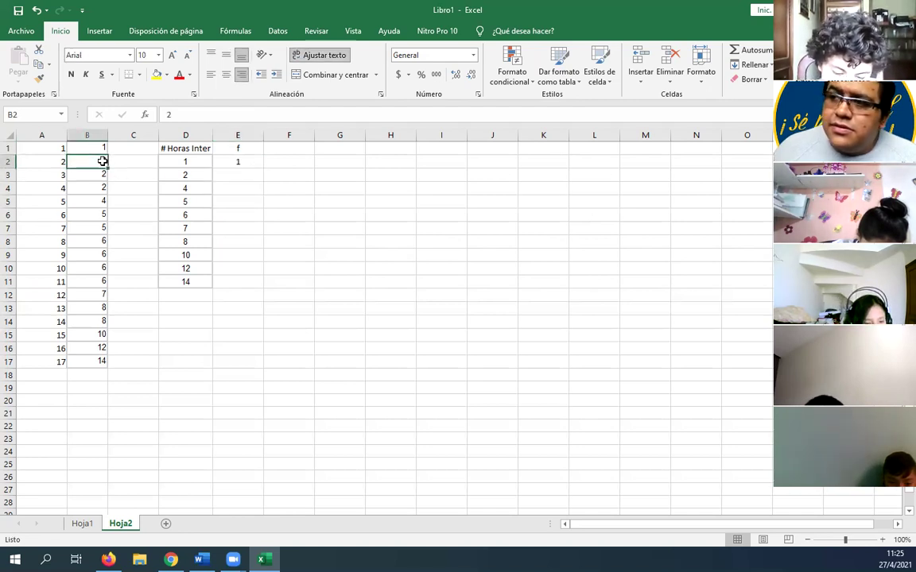
pyautogui.click(97, 177)
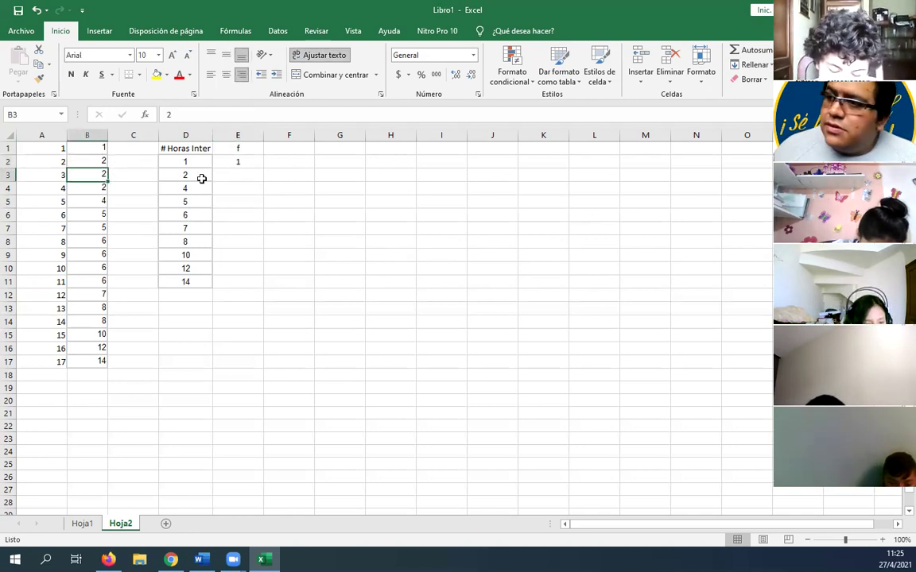
pyautogui.click(103, 188)
pyautogui.click(238, 179)
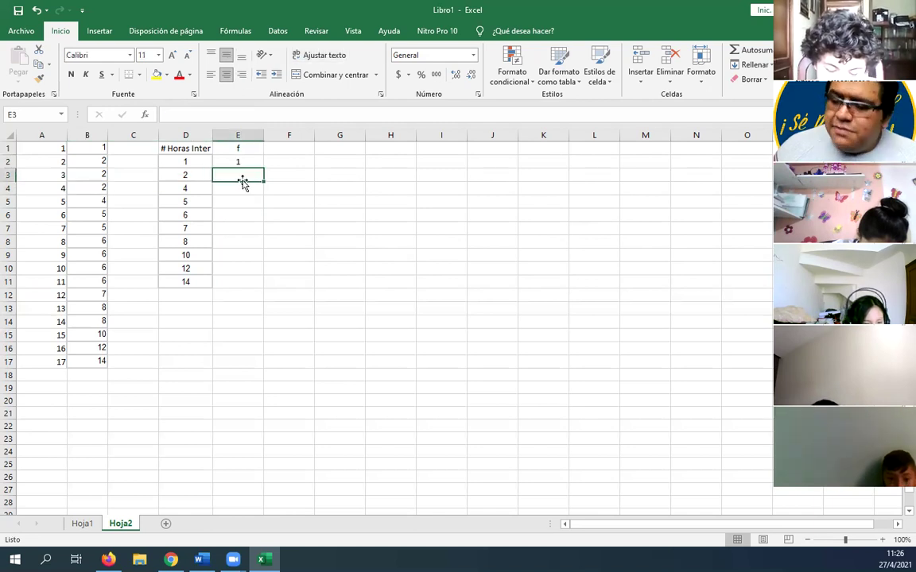
pyautogui.write('3')
pyautogui.click(125, 207)
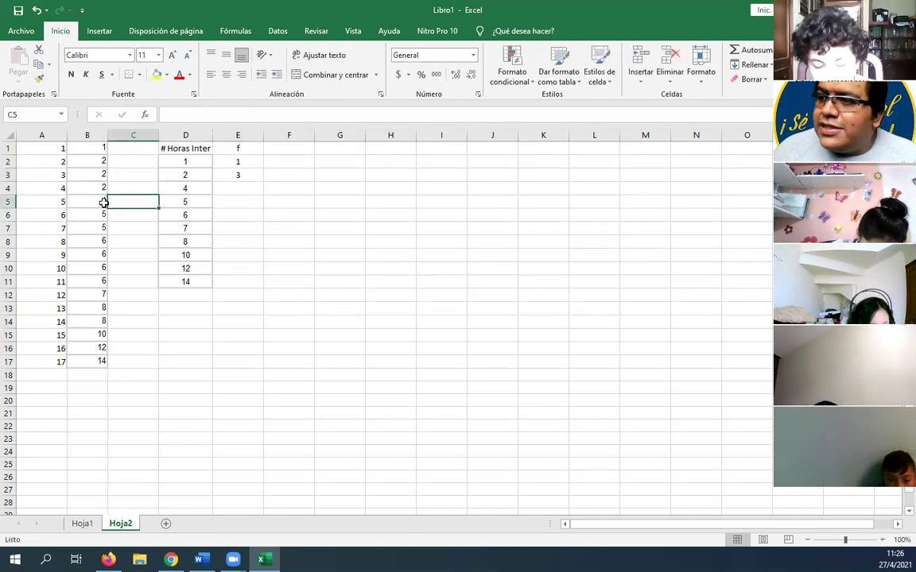
# Enter the frequencies of 4 and 5 hours, 1 in cell E4 and 2 in cell E5.
pyautogui.click(94, 200)
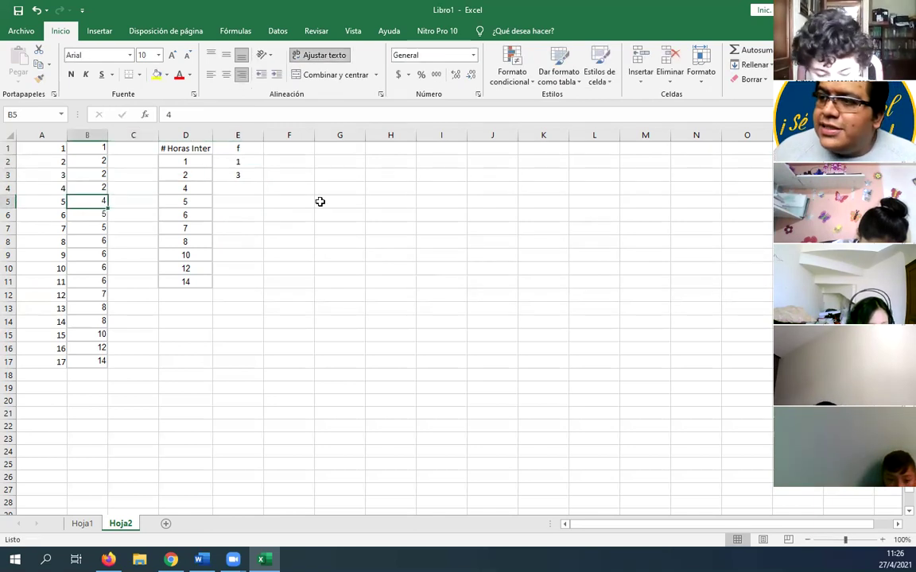
pyautogui.click(238, 188)
pyautogui.write('1')
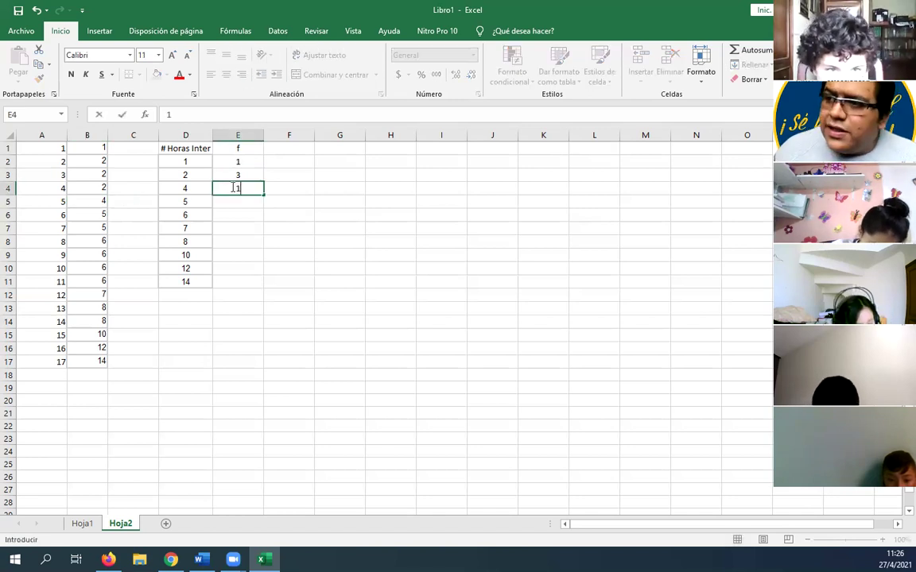
pyautogui.click(246, 247)
pyautogui.click(218, 204)
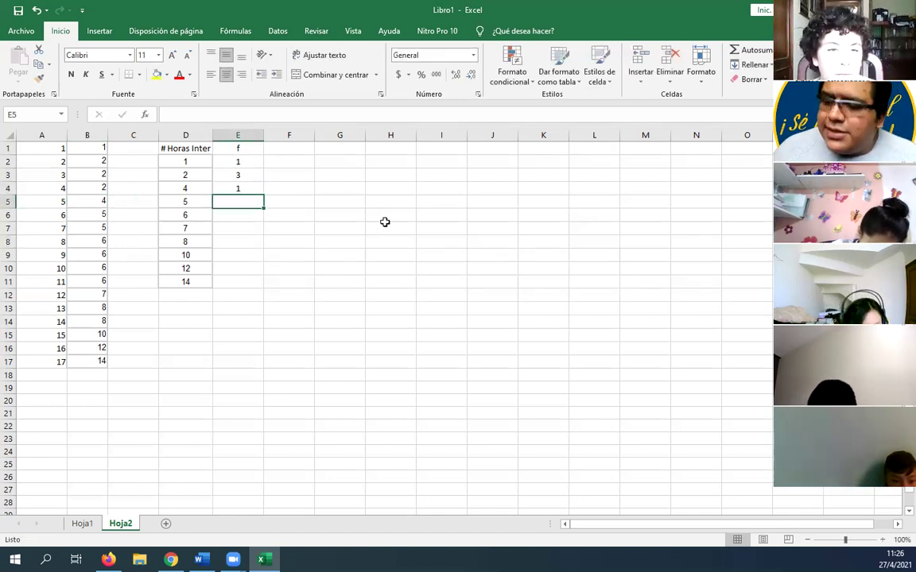
pyautogui.write('2')
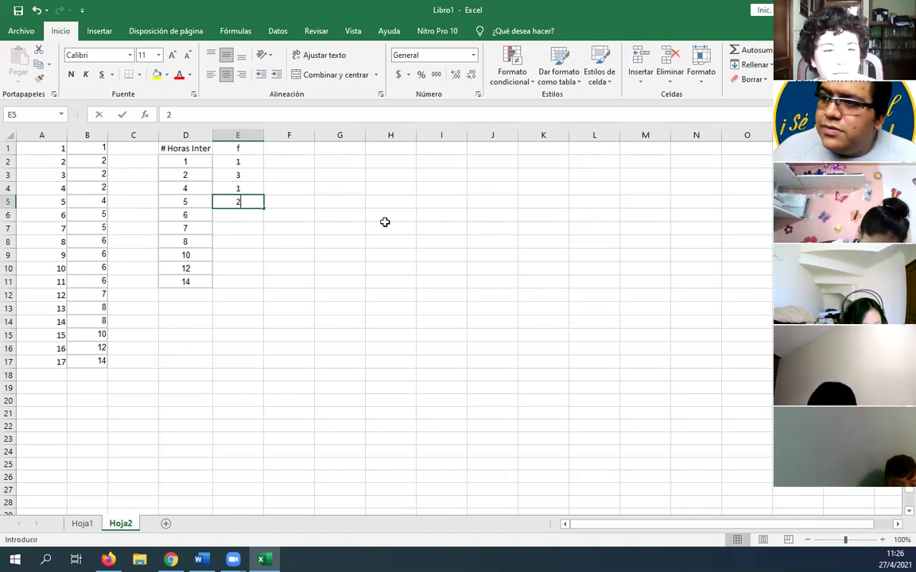
pyautogui.click(291, 253)
# Count the responses of 6 hours in column B and enter 4 as their frequency in cell E6.
pyautogui.click(227, 217)
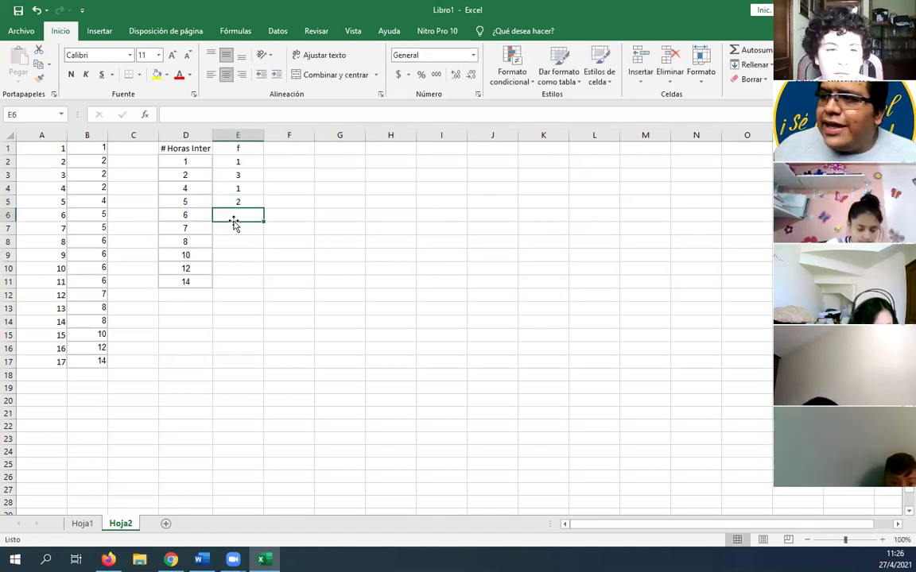
pyautogui.click(126, 242)
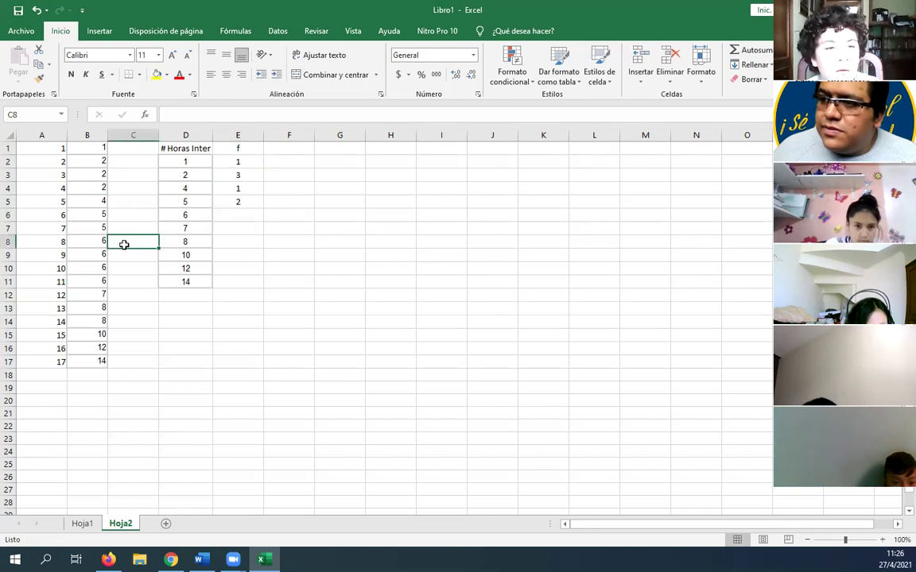
pyautogui.click(95, 256)
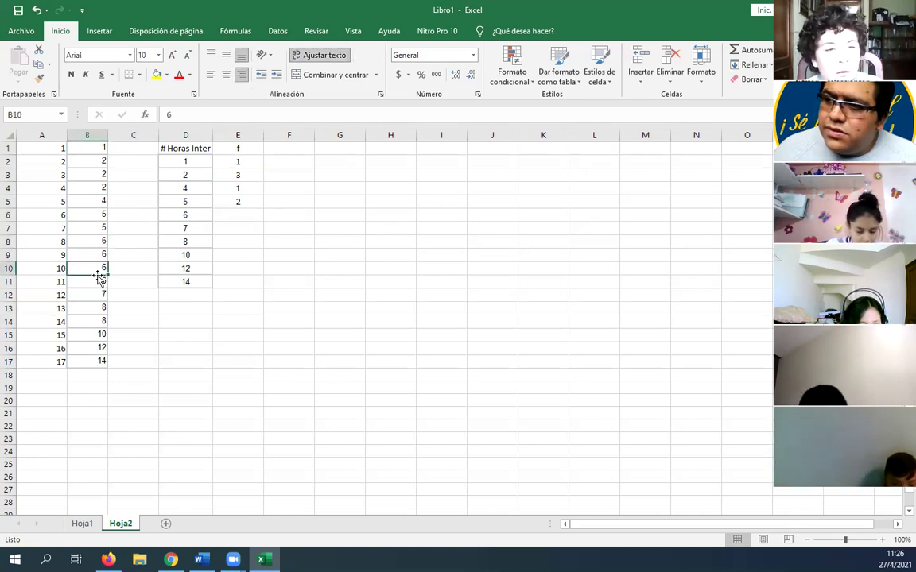
pyautogui.click(231, 216)
pyautogui.write('4')
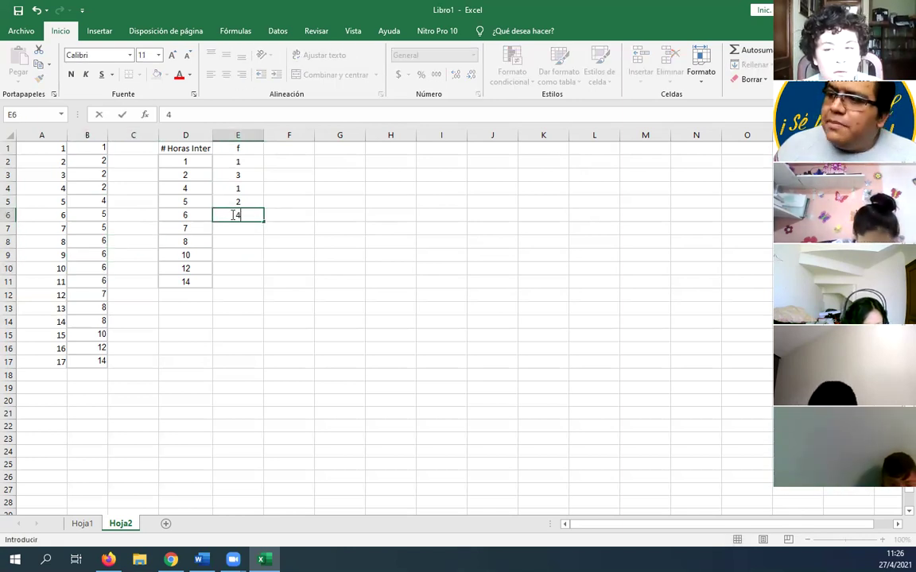
pyautogui.click(262, 256)
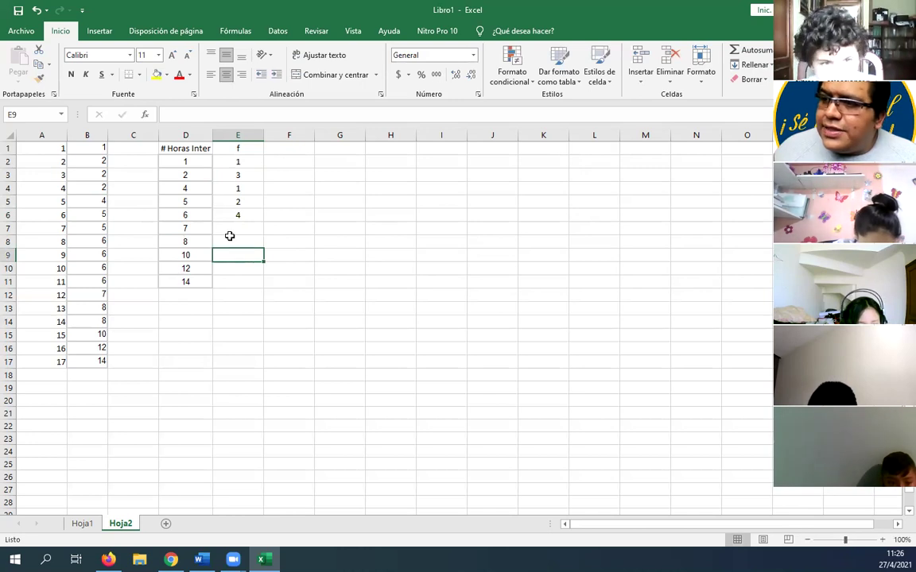
# Enter the frequencies of 7 and 8 hours, 1 in cell E7 and 2 in cell E8.
pyautogui.click(249, 229)
pyautogui.write('1')
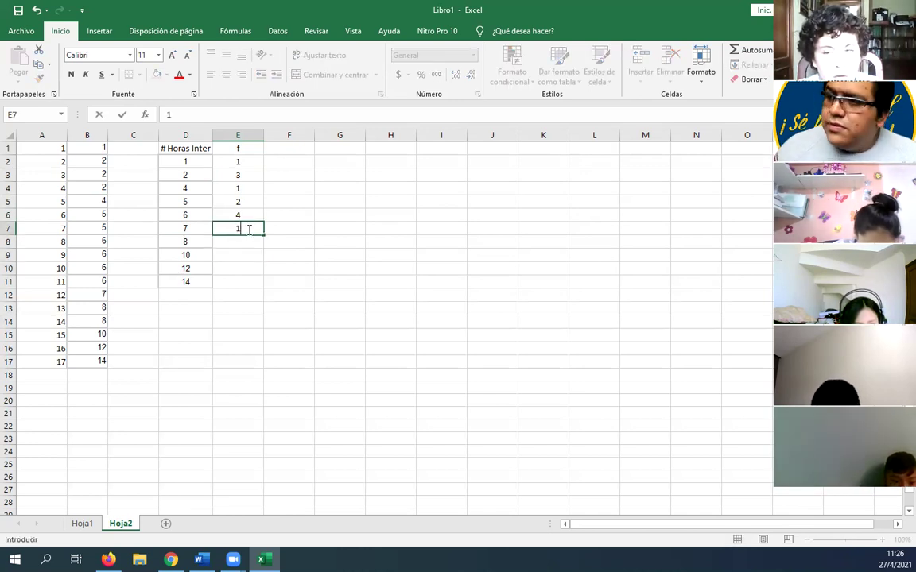
pyautogui.click(247, 244)
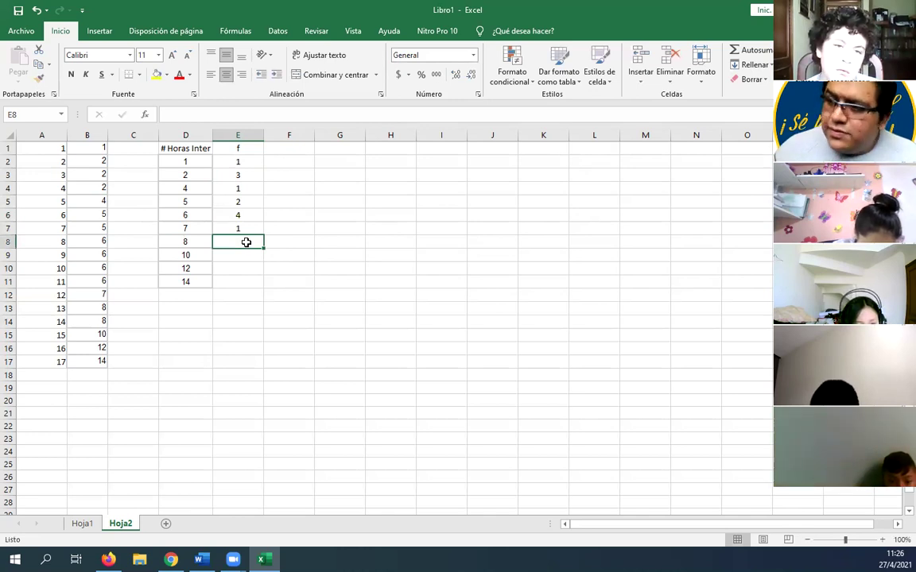
pyautogui.write('2')
# Enter 1 as the frequency of 10, 12 and 14 hours in cells E9, E10 and E11.
pyautogui.click(243, 256)
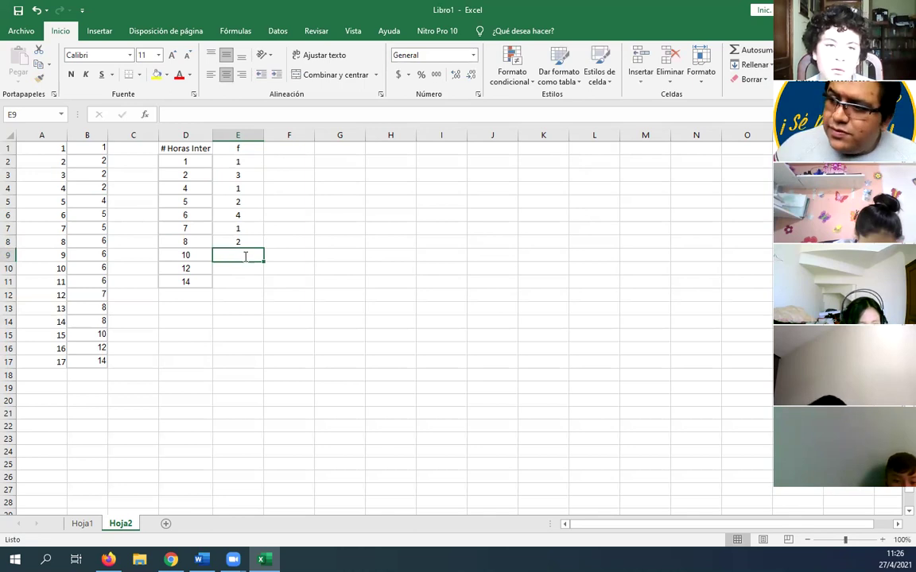
pyautogui.write('1')
pyautogui.click(229, 283)
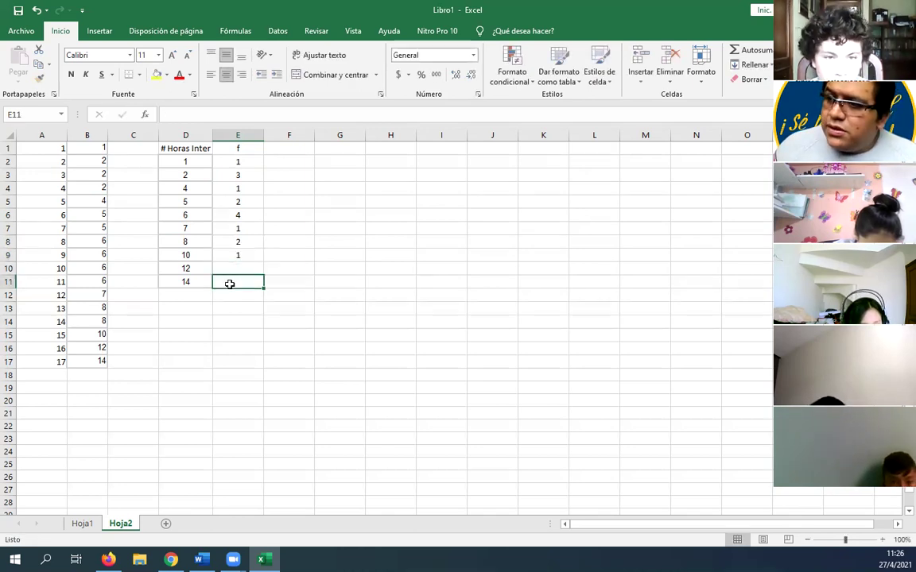
pyautogui.click(244, 272)
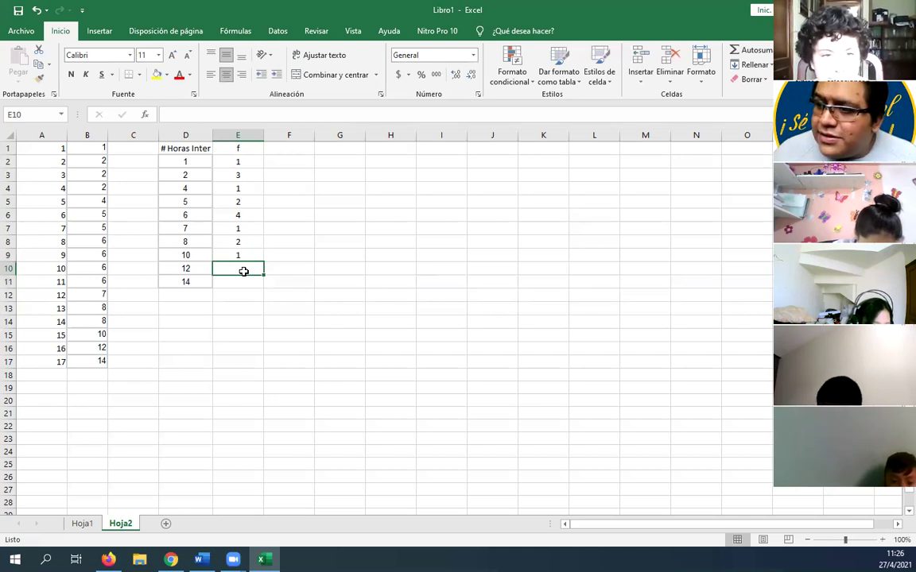
pyautogui.write('1')
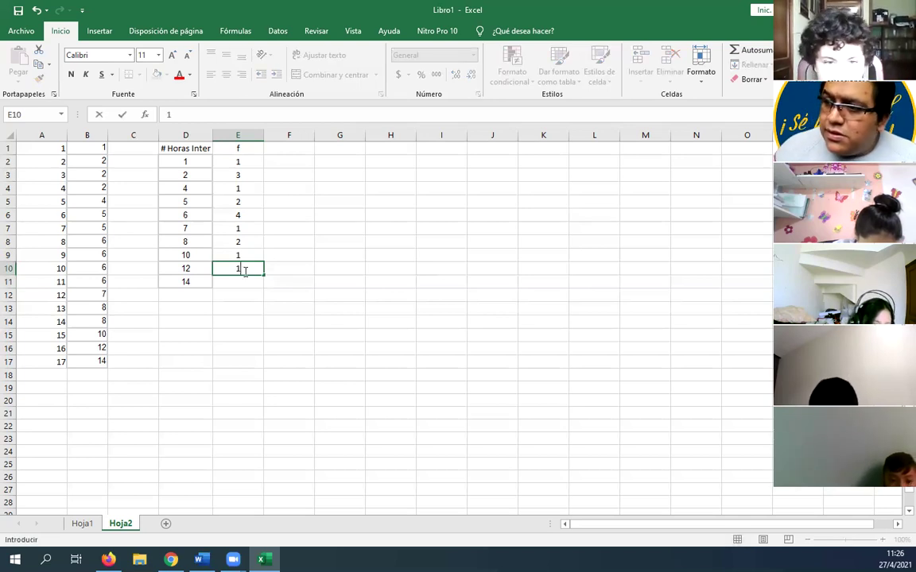
pyautogui.click(228, 283)
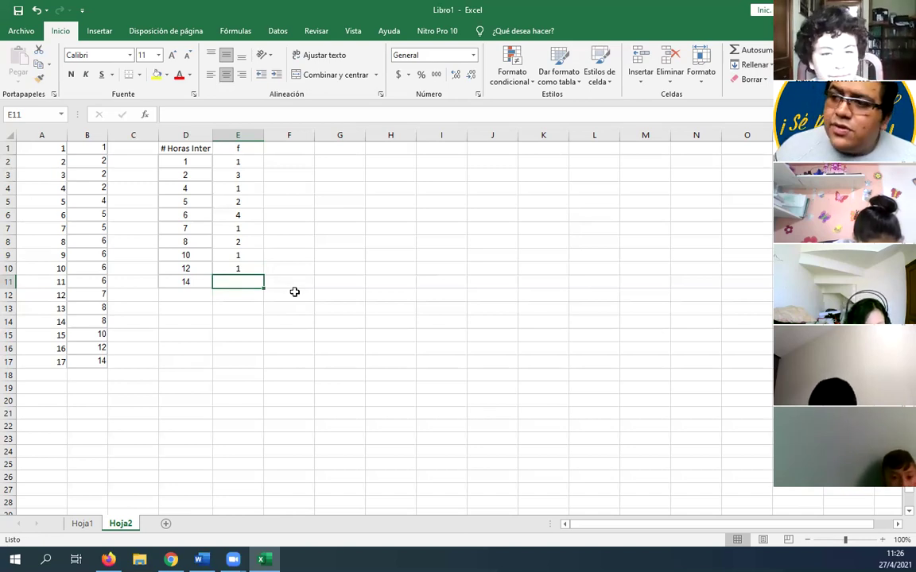
pyautogui.write('1')
pyautogui.click(294, 292)
# Total the frequencies in E2:E11 with AutoSum in cell E12.
pyautogui.moveTo(249, 170); pyautogui.dragTo(248, 276)
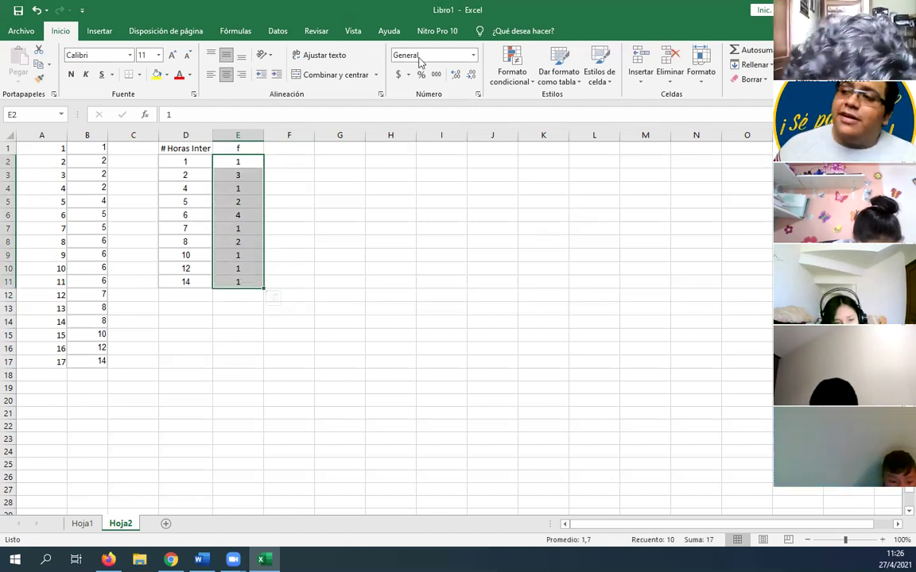
pyautogui.click(758, 53)
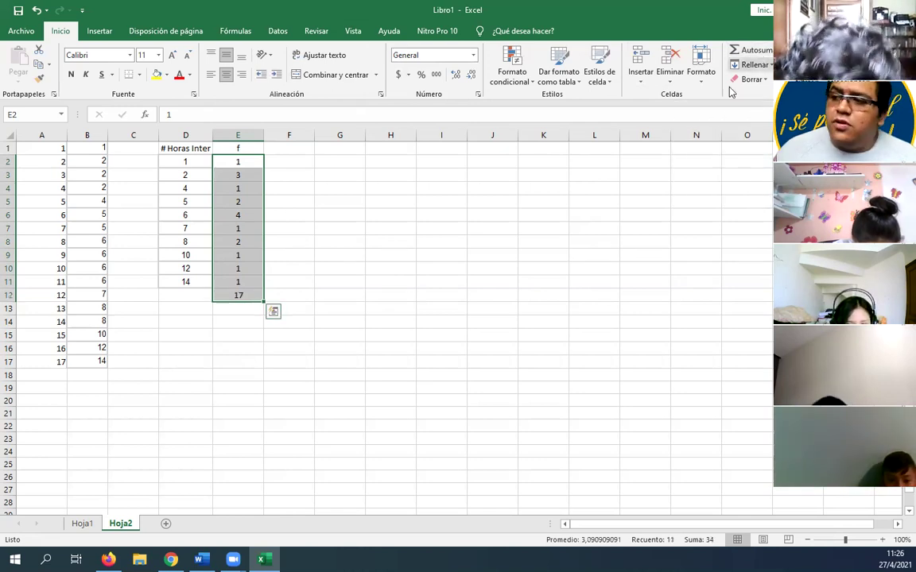
pyautogui.click(514, 239)
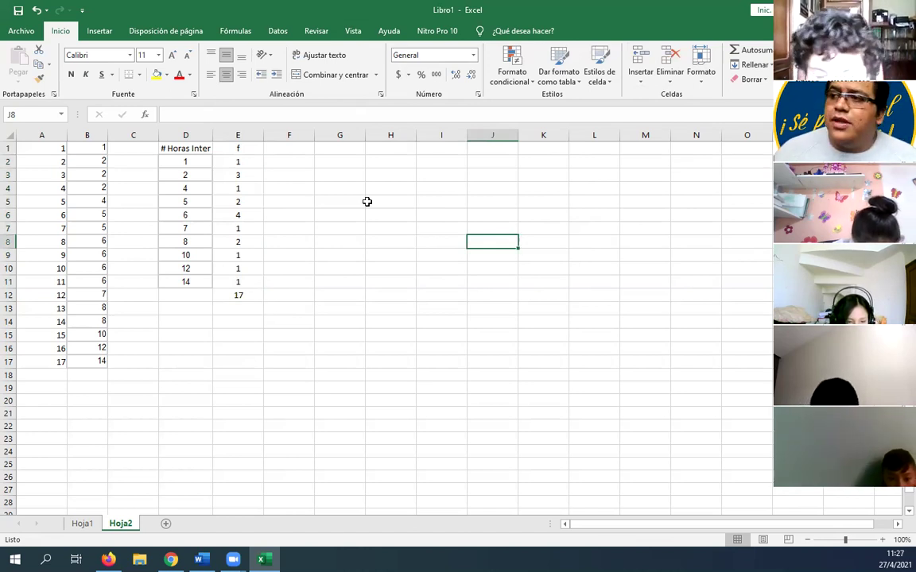
# Add the cumulative frequency header F in cell F1 and start the column with the formula =E2 in F2.
pyautogui.click(283, 150)
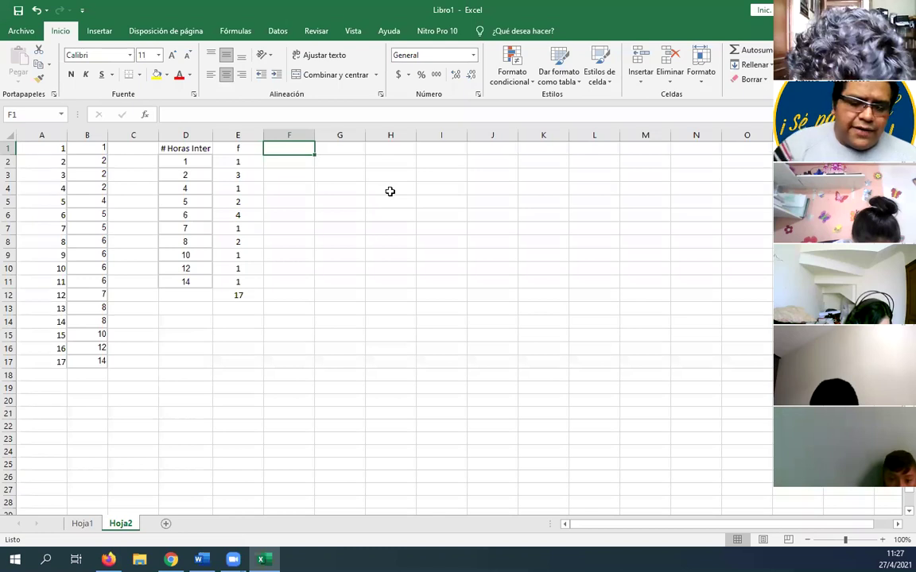
pyautogui.write('F')
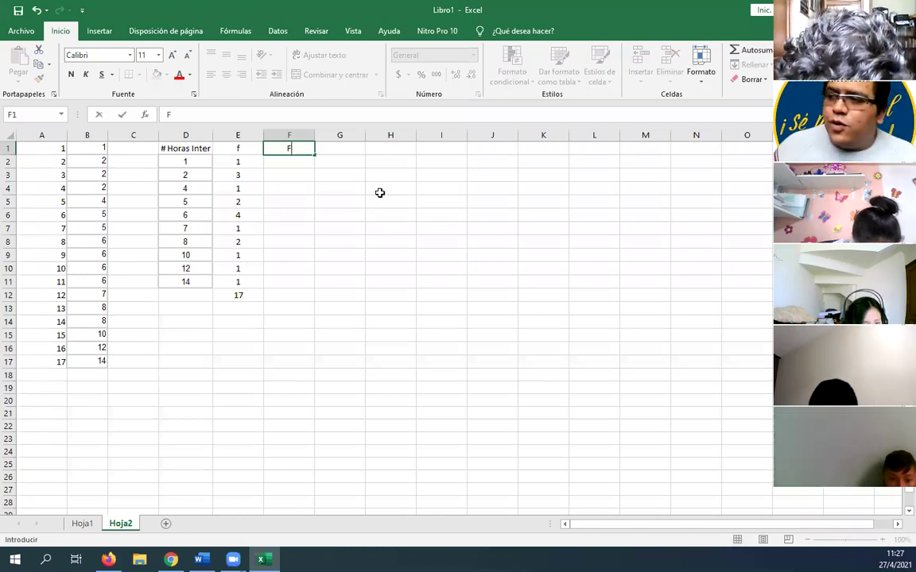
pyautogui.click(288, 163)
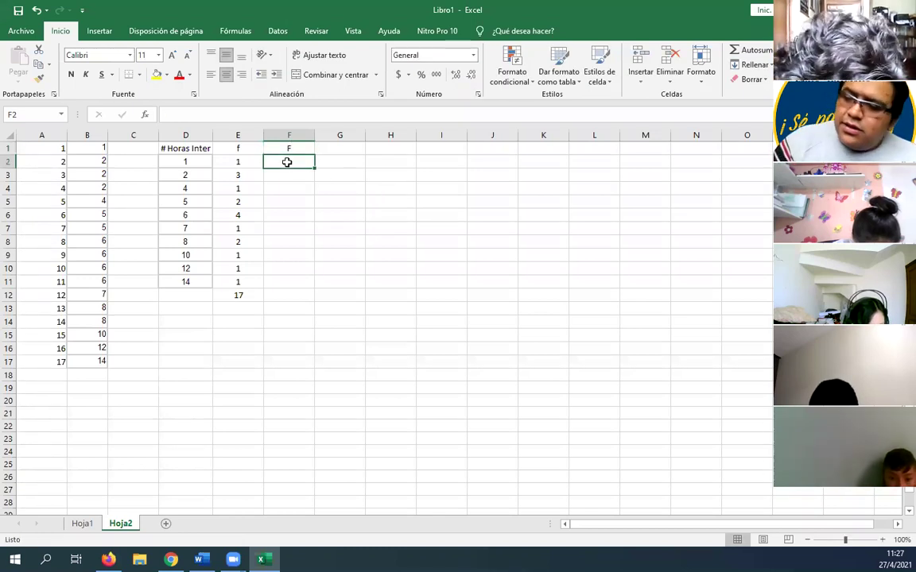
pyautogui.write('=')
pyautogui.press('Escape')
pyautogui.write('=')
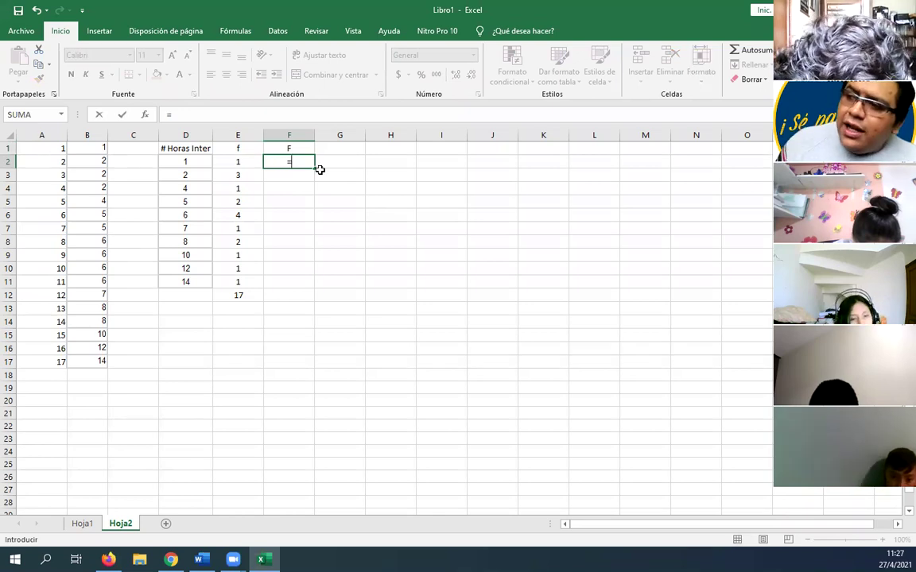
pyautogui.click(237, 165)
pyautogui.press('Return')
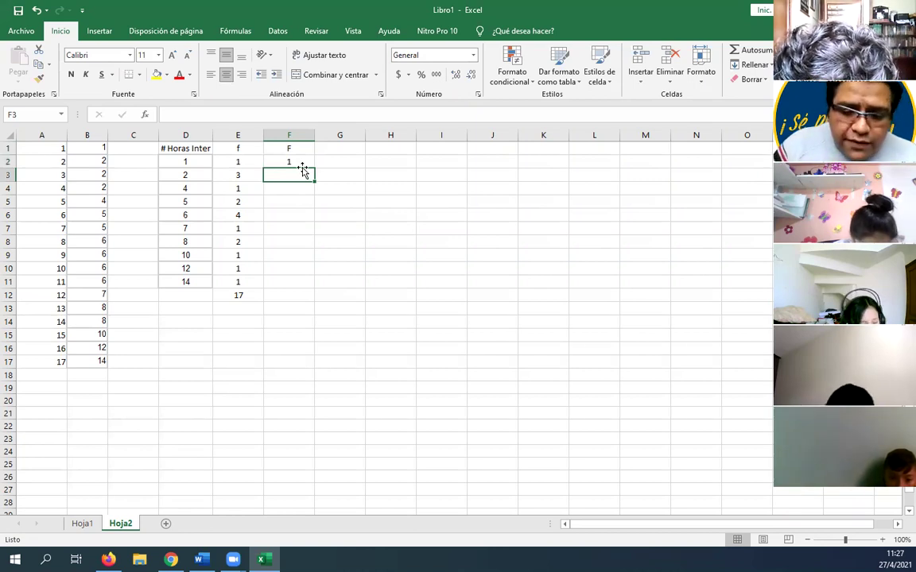
# Enter the cumulative frequency formula =F2+E3 in cell F3.
pyautogui.write('=')
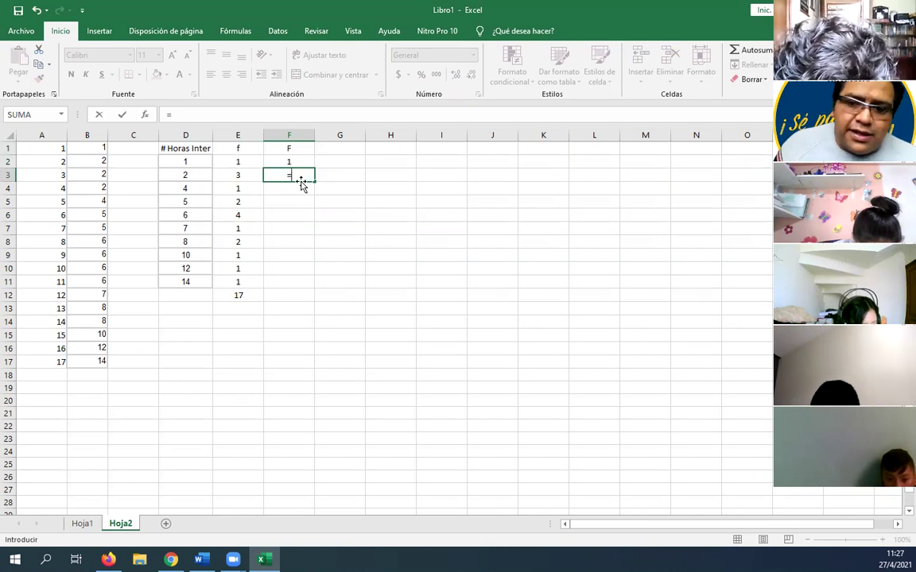
pyautogui.click(292, 162)
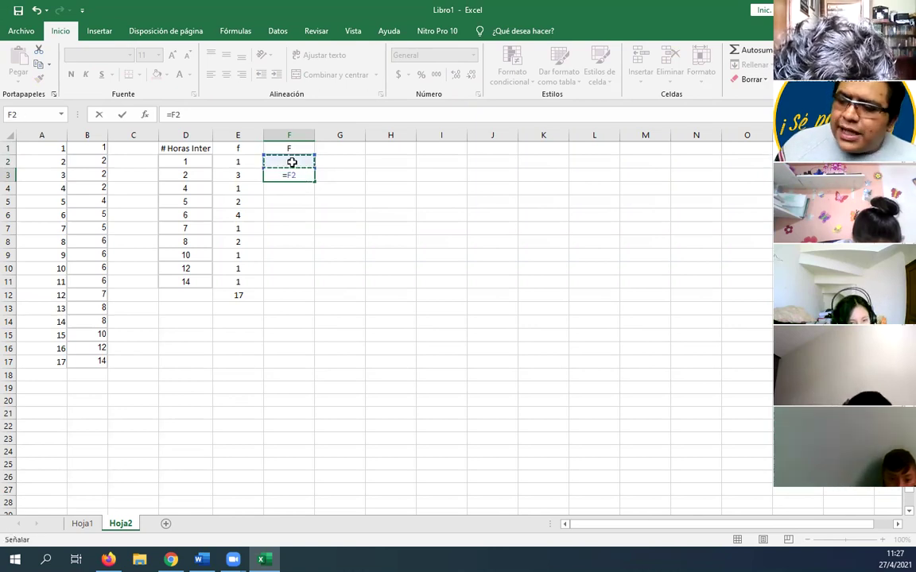
pyautogui.write('+')
pyautogui.click(254, 178)
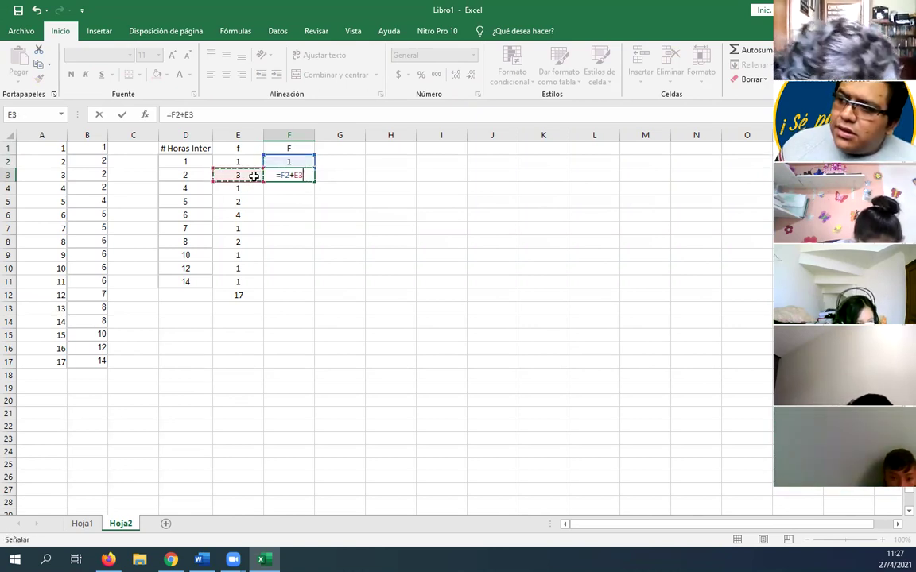
pyautogui.press('Return')
# Fill the cumulative formula from F3 down to F11 and compare the last value with the total in E12.
pyautogui.click(305, 176)
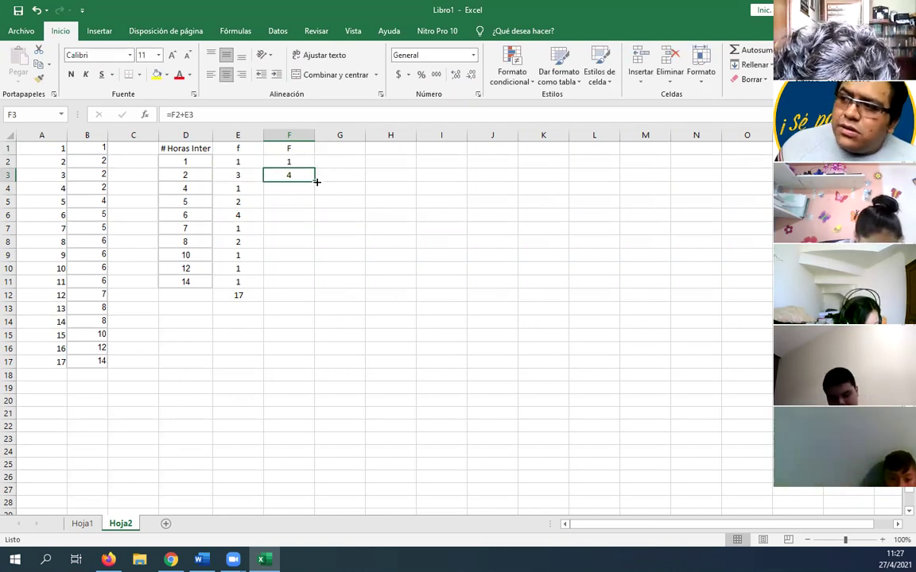
pyautogui.moveTo(316, 181); pyautogui.dragTo(314, 286)
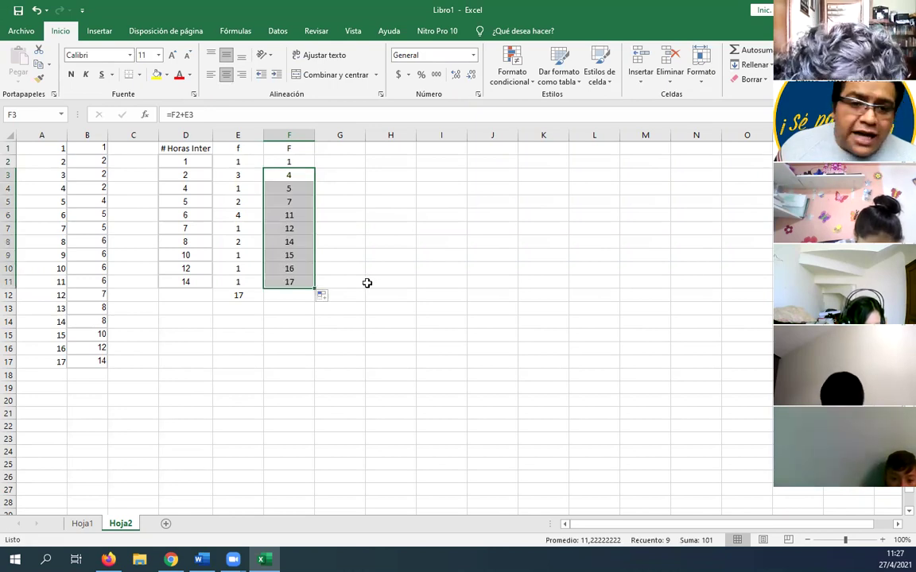
pyautogui.click(303, 283)
pyautogui.click(236, 295)
pyautogui.click(272, 285)
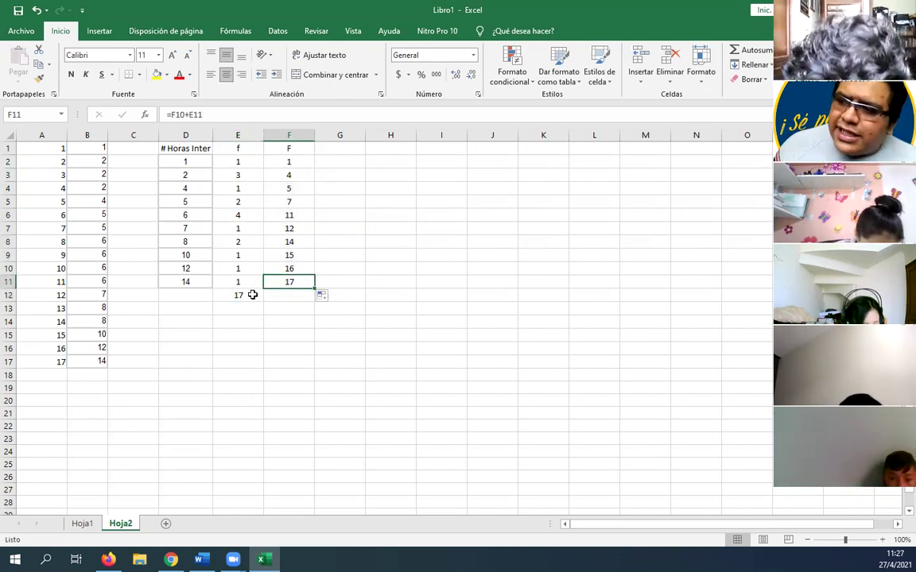
pyautogui.click(251, 291)
pyautogui.click(279, 286)
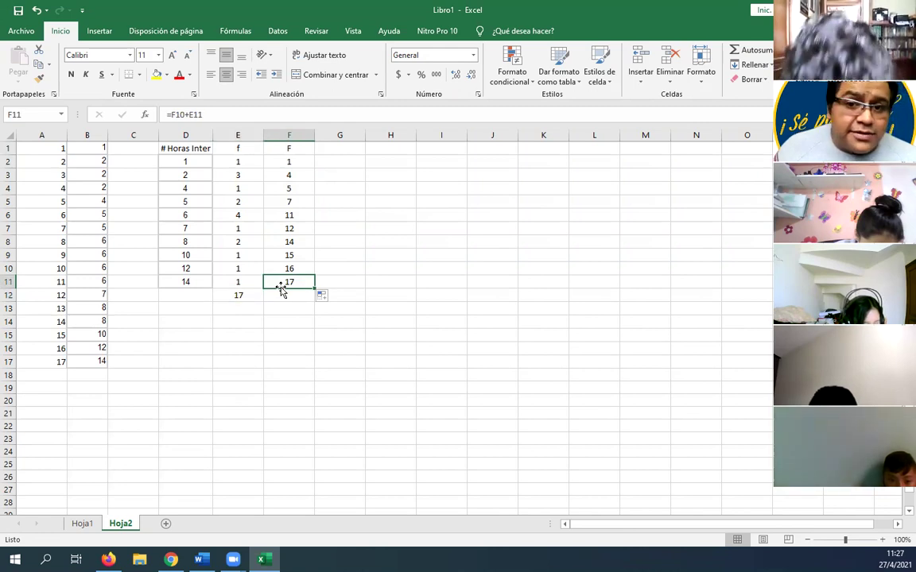
# Add the header m in cell G1 and enter the relative frequency formula =E2/17 in G2.
pyautogui.click(327, 147)
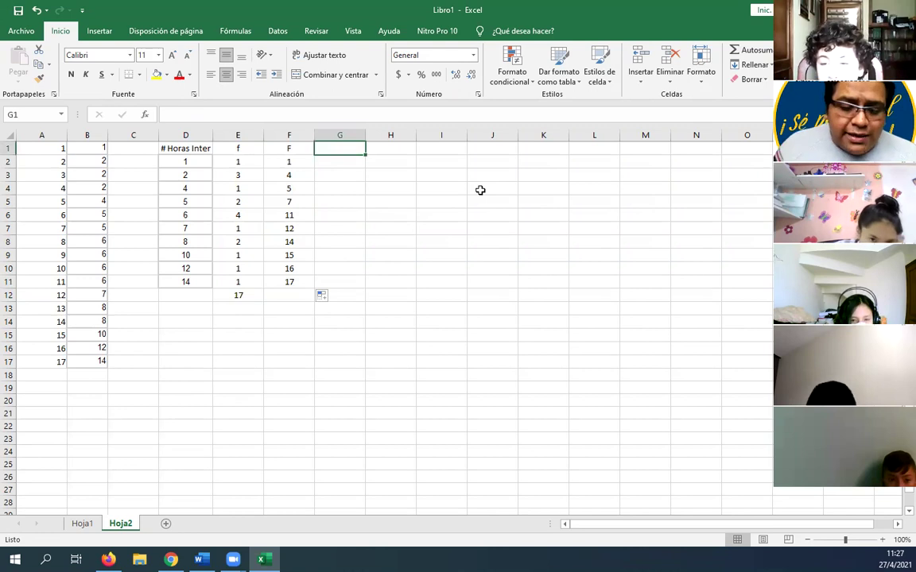
pyautogui.write('m')
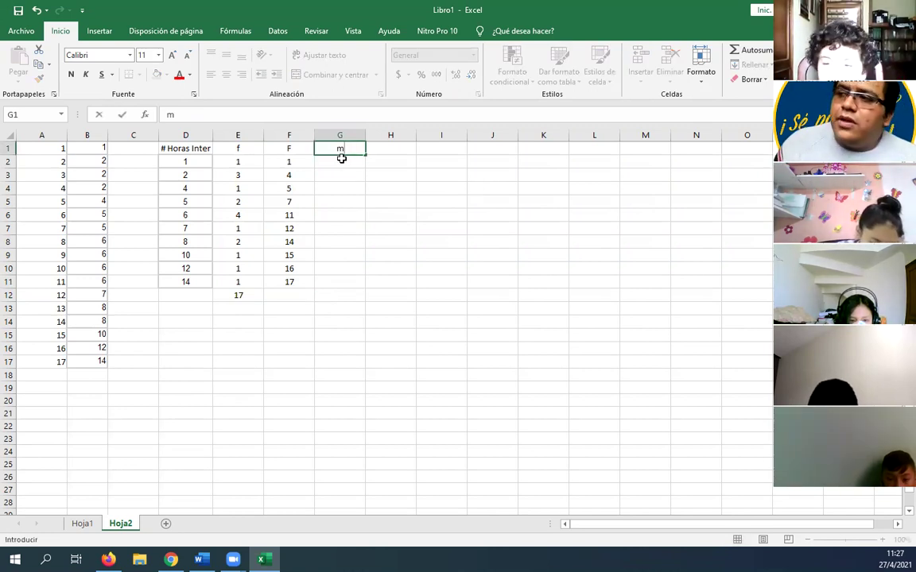
pyautogui.click(341, 158)
pyautogui.write('=')
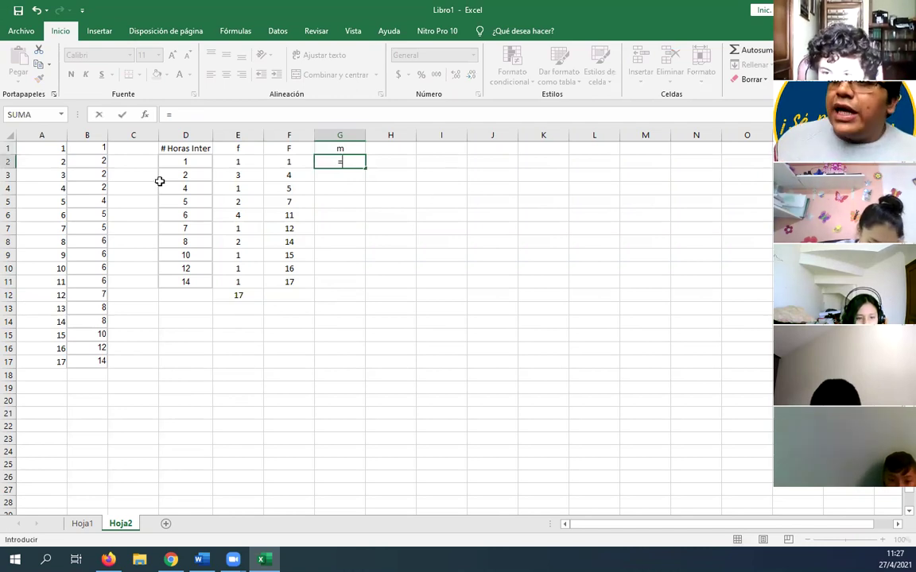
pyautogui.click(238, 161)
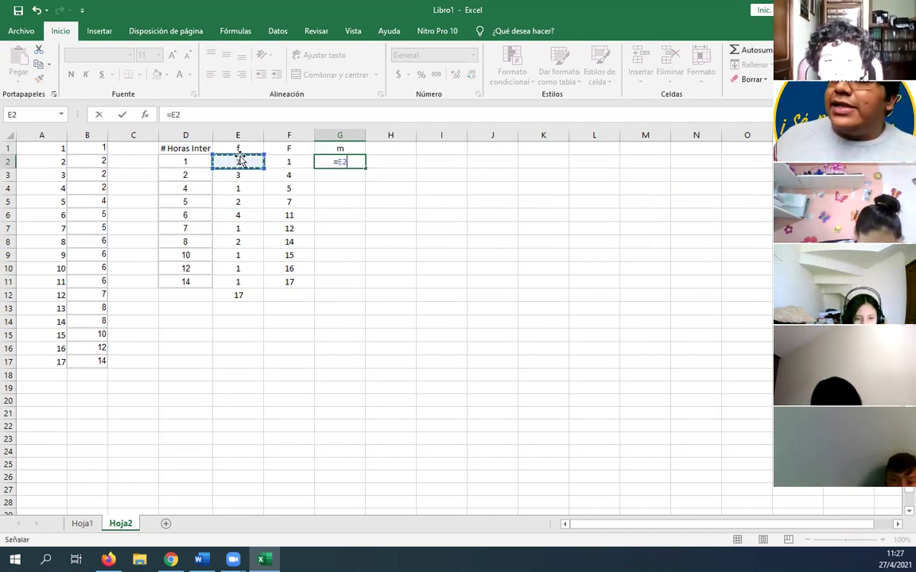
pyautogui.write('/17')
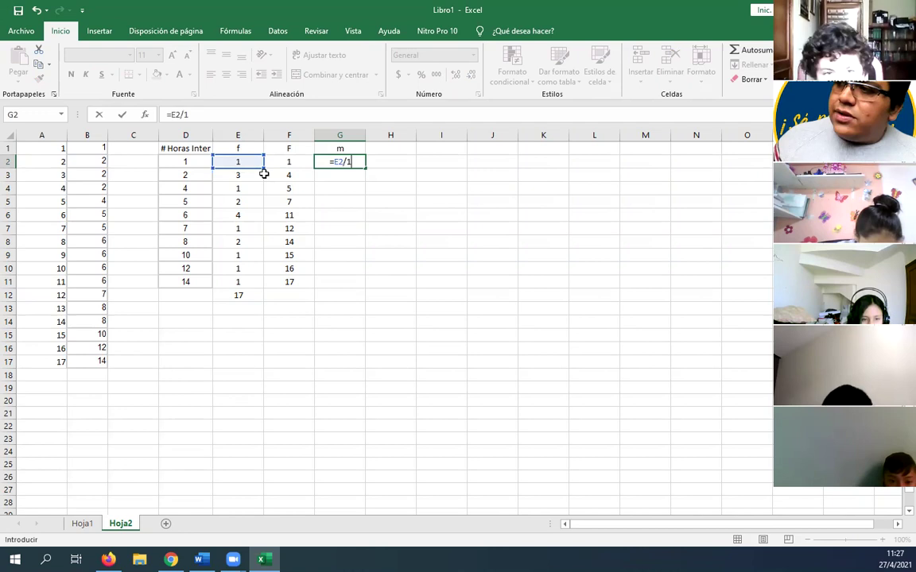
pyautogui.press('Return')
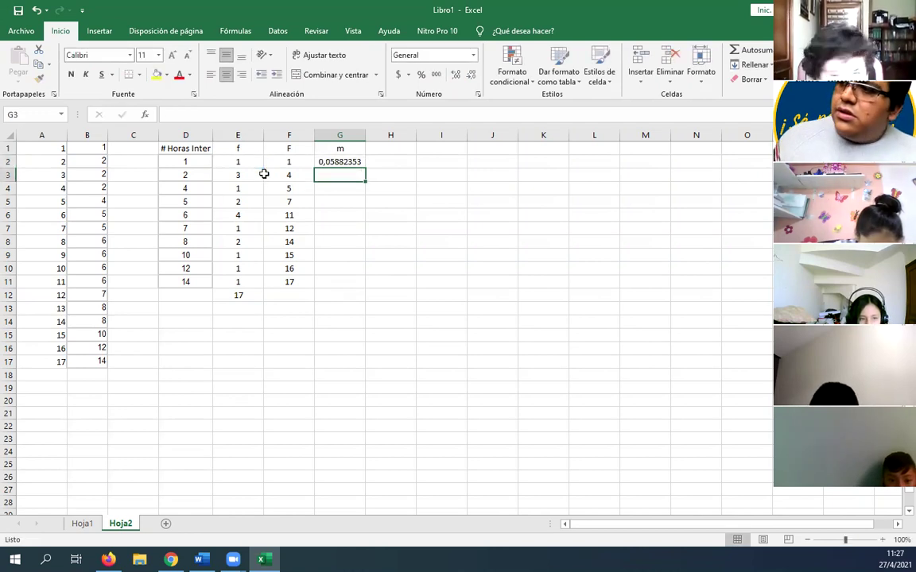
# Change the relative frequency formula in G2 to =REDONDEAR(E2/17;2) so it rounds to two decimals.
pyautogui.click(338, 163)
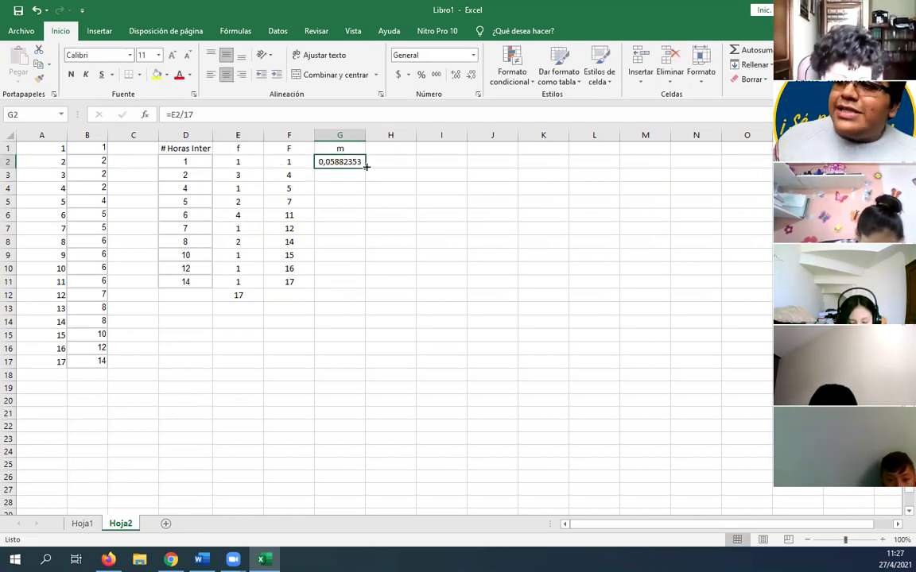
pyautogui.click(163, 115)
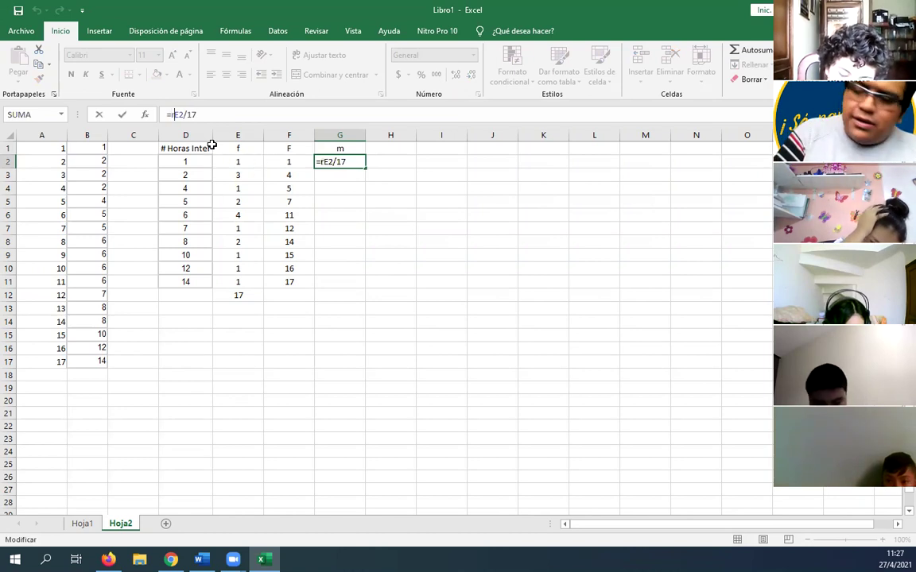
pyautogui.write('re')
pyautogui.press('Down')
pyautogui.press('Down')
pyautogui.press('Down')
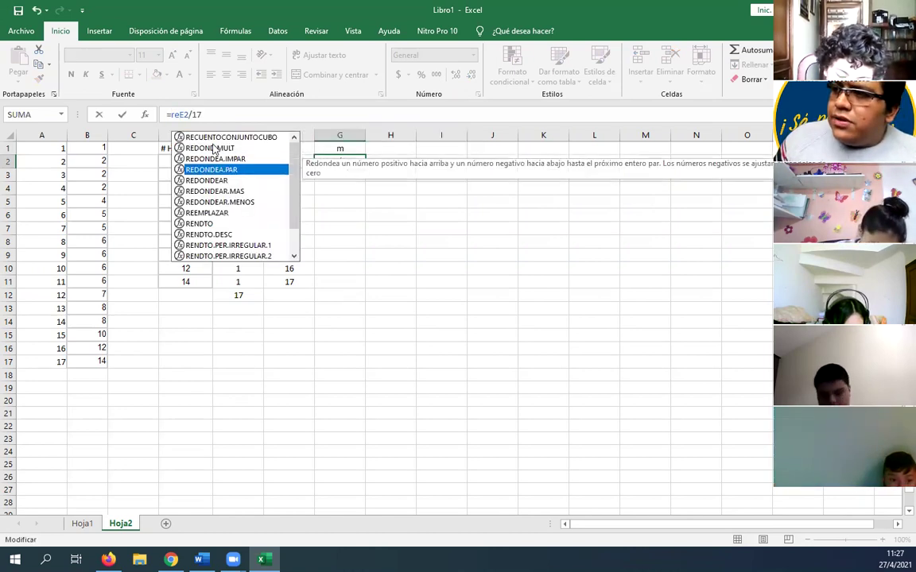
pyautogui.press('Tab')
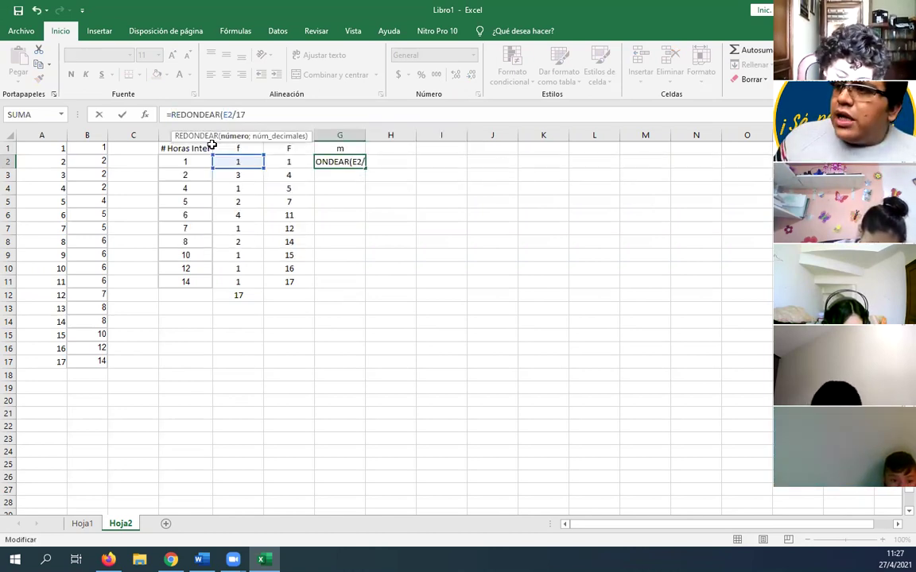
pyautogui.press('Right')
pyautogui.press('Right')
pyautogui.press('Right')
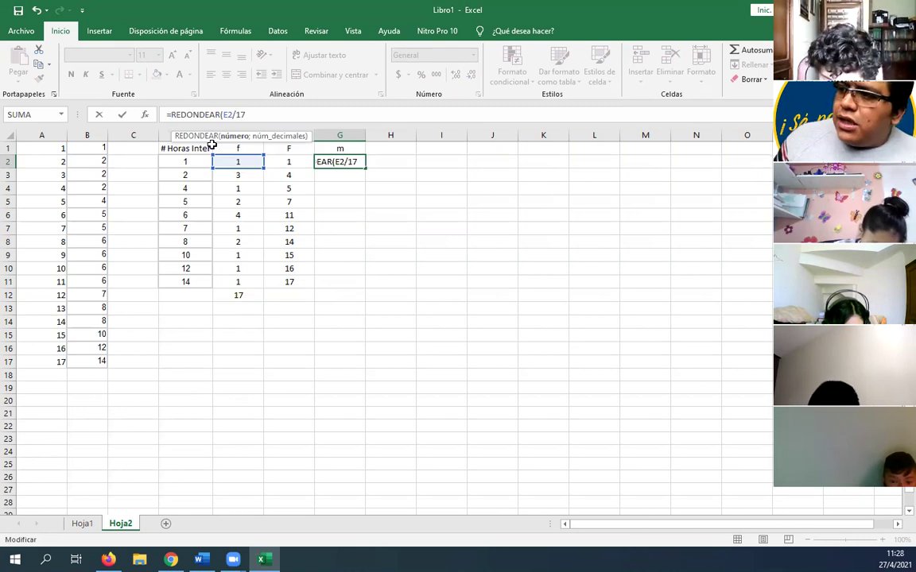
pyautogui.write(';')
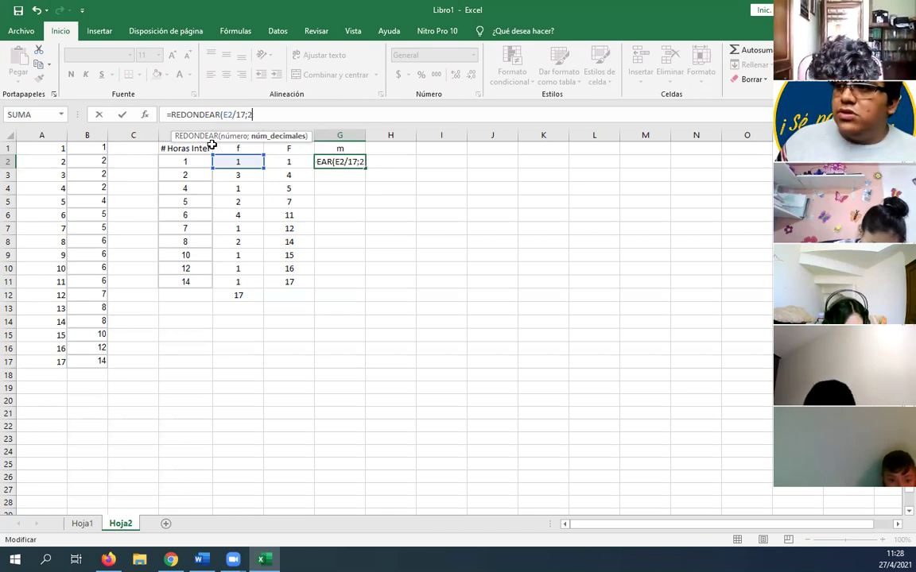
pyautogui.write('2)')
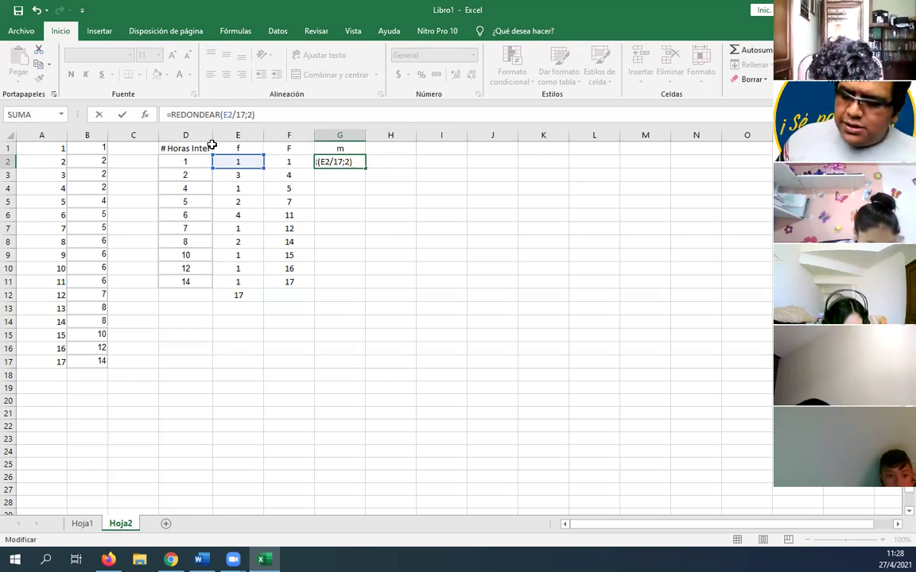
pyautogui.press('Return')
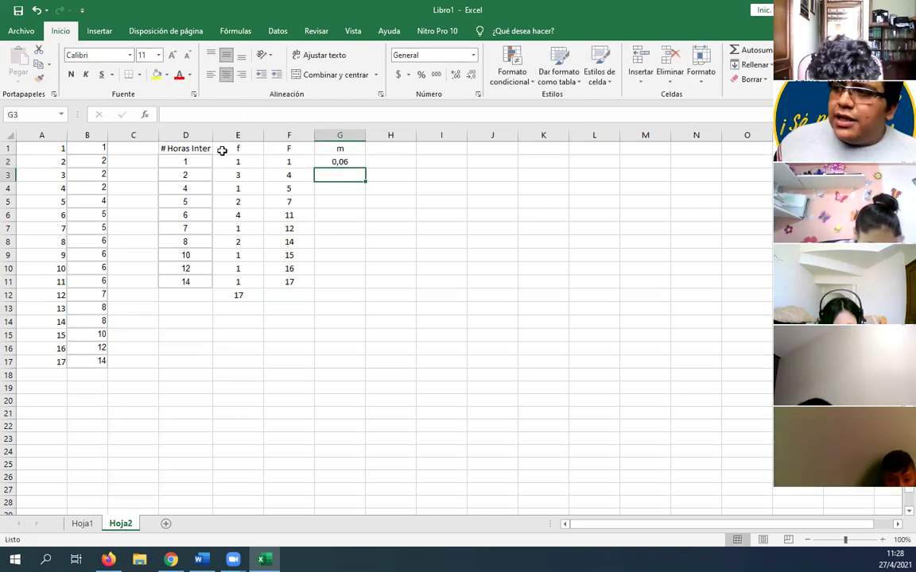
# Fill the rounded formula from G2 down to G11 and total the column with =SUMA(G2:G11) in G12.
pyautogui.click(341, 162)
pyautogui.moveTo(364, 168); pyautogui.dragTo(351, 288)
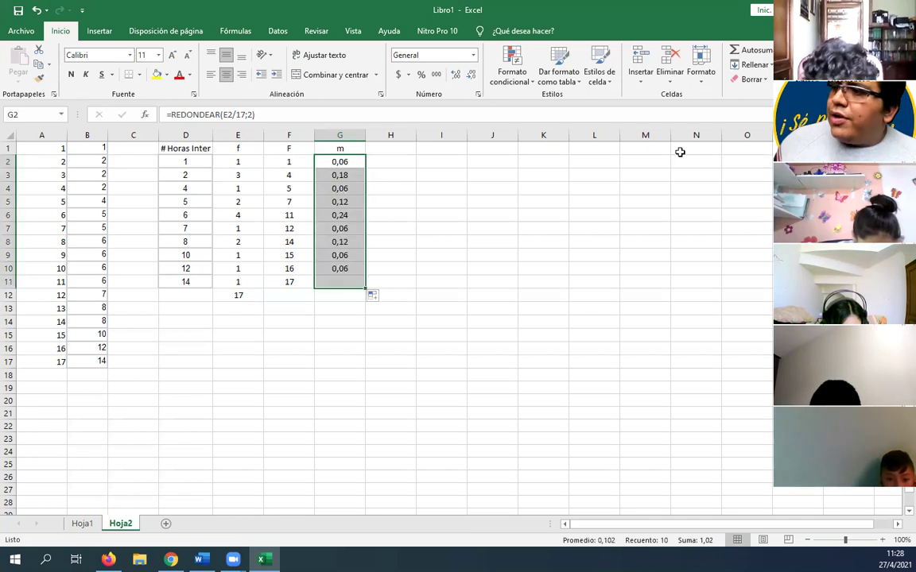
pyautogui.click(753, 53)
pyautogui.click(346, 296)
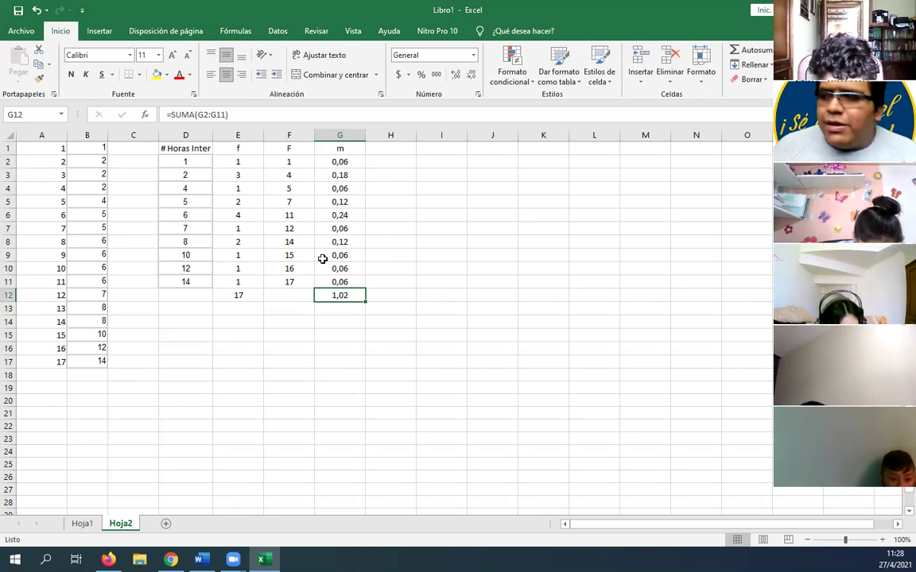
# Add the cumulative relative frequency header M in H1 and start the column with =G2 in H2.
pyautogui.click(388, 149)
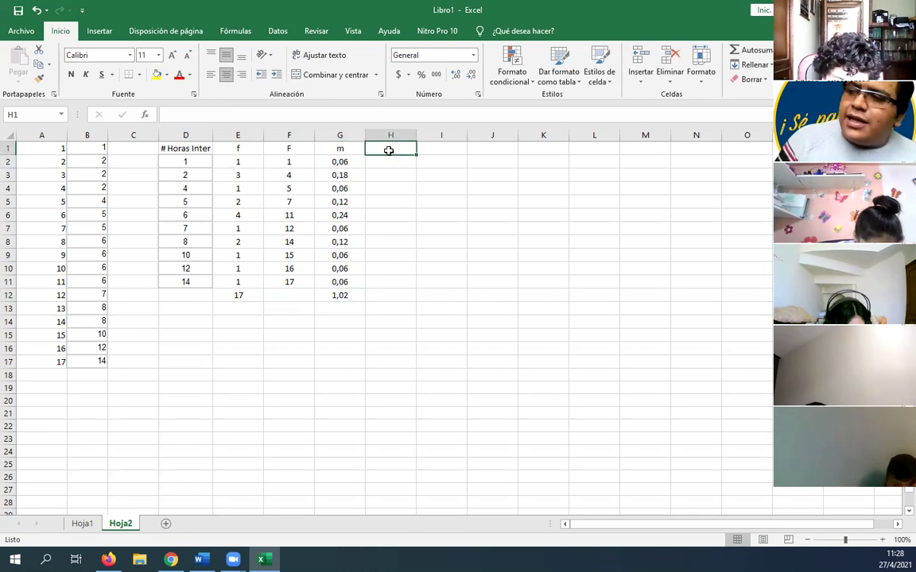
pyautogui.write('M')
pyautogui.press('Return')
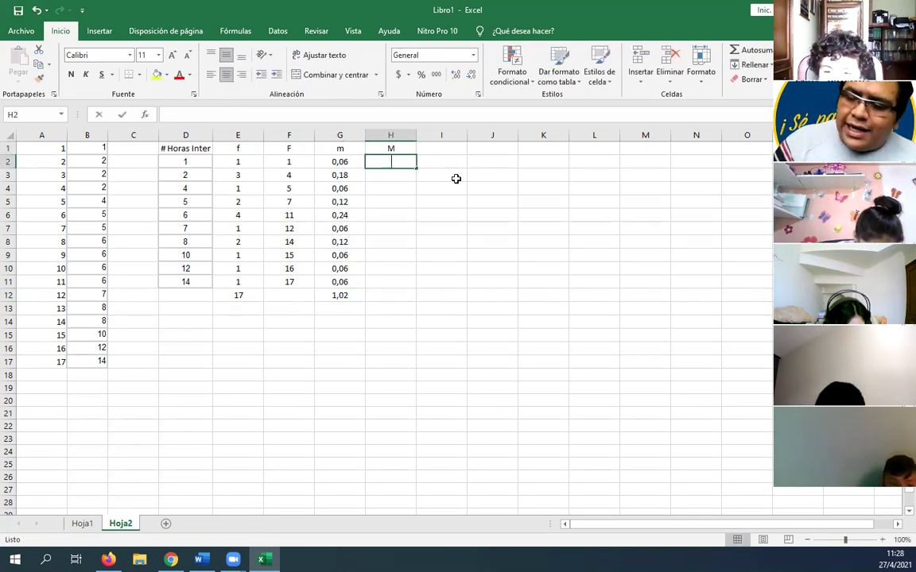
pyautogui.write('=')
pyautogui.click(328, 161)
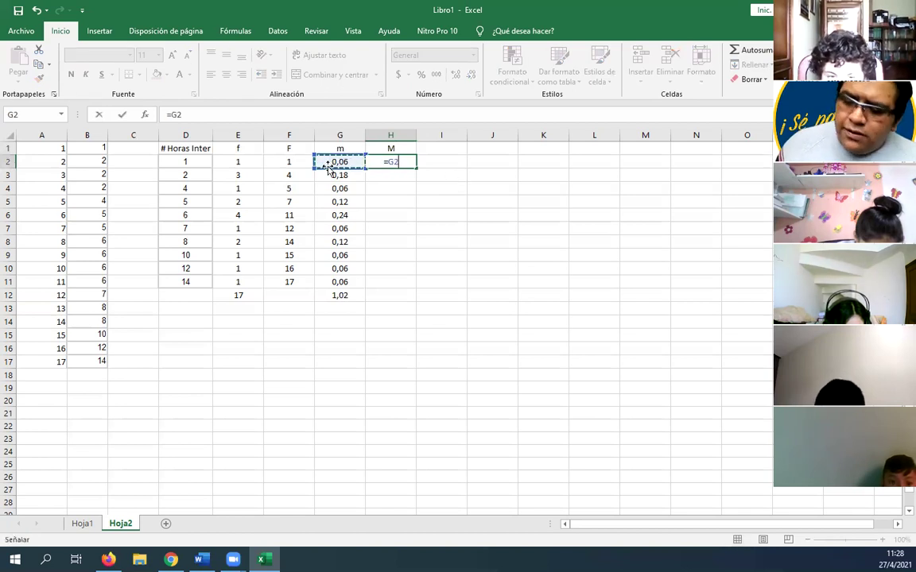
pyautogui.press('Return')
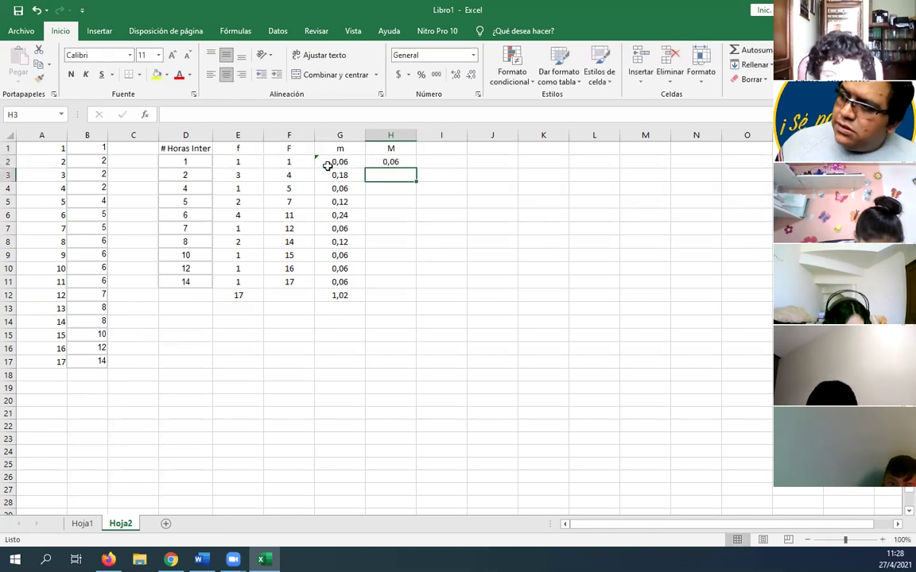
# Enter the cumulative relative frequency formula =H2+G3 in cell H3.
pyautogui.write('=')
pyautogui.click(380, 160)
pyautogui.write('+')
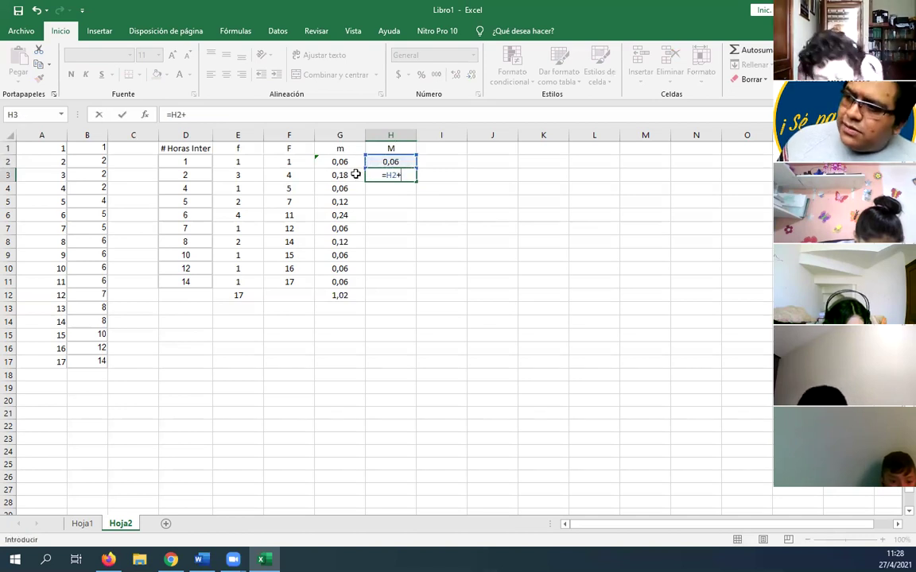
pyautogui.click(355, 174)
pyautogui.press('Return')
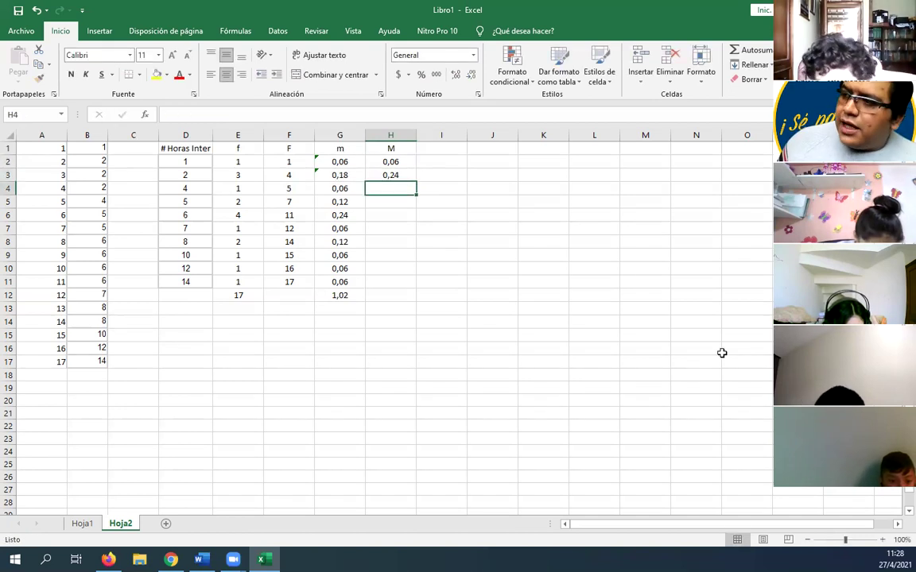
# Fill the cumulative formula from H3 down to H11 and compare the last value with the total in G12.
pyautogui.click(406, 173)
pyautogui.moveTo(417, 182); pyautogui.dragTo(407, 286)
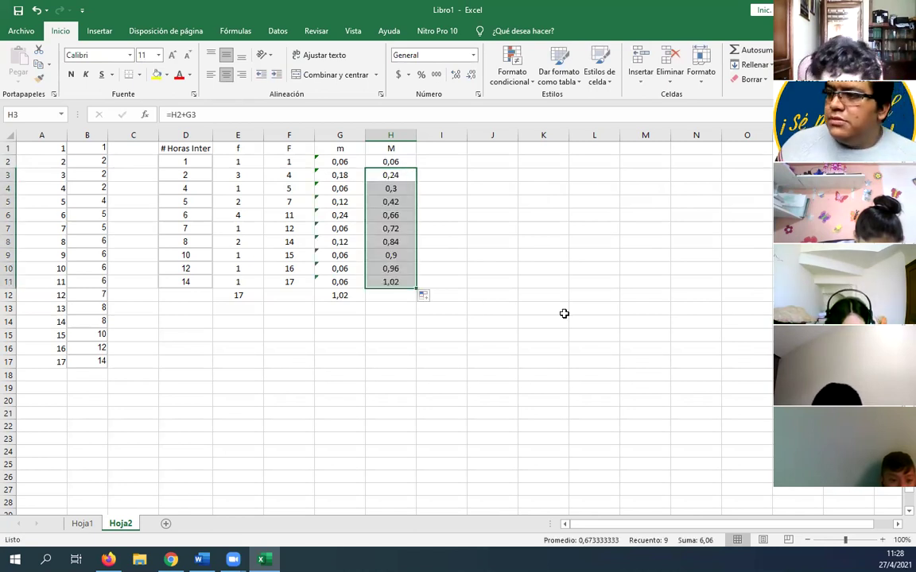
pyautogui.click(400, 283)
pyautogui.click(349, 296)
pyautogui.click(386, 284)
pyautogui.click(345, 297)
pyautogui.click(397, 281)
pyautogui.click(350, 294)
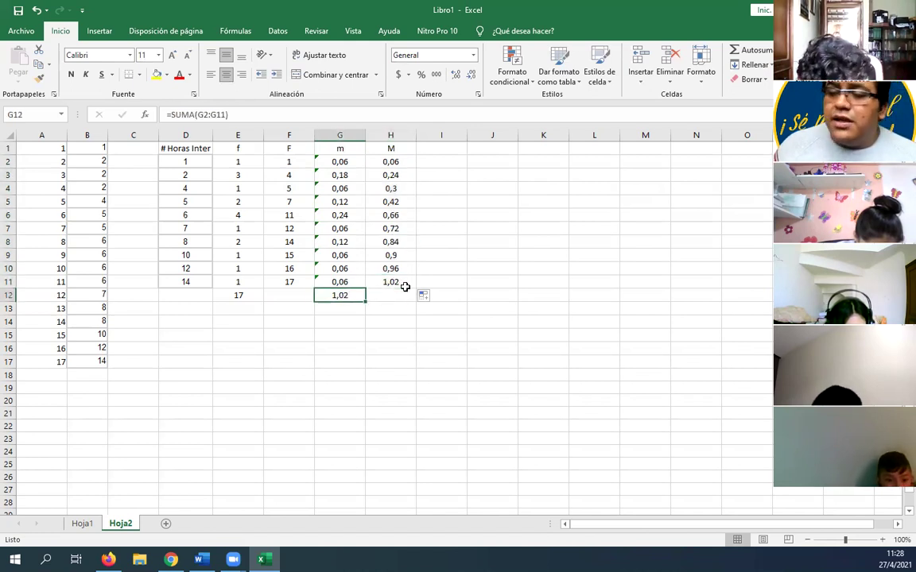
# Insert a 3D pie chart from the range D1:E11 and place it below the frequency table.
pyautogui.moveTo(171, 149); pyautogui.dragTo(223, 282)
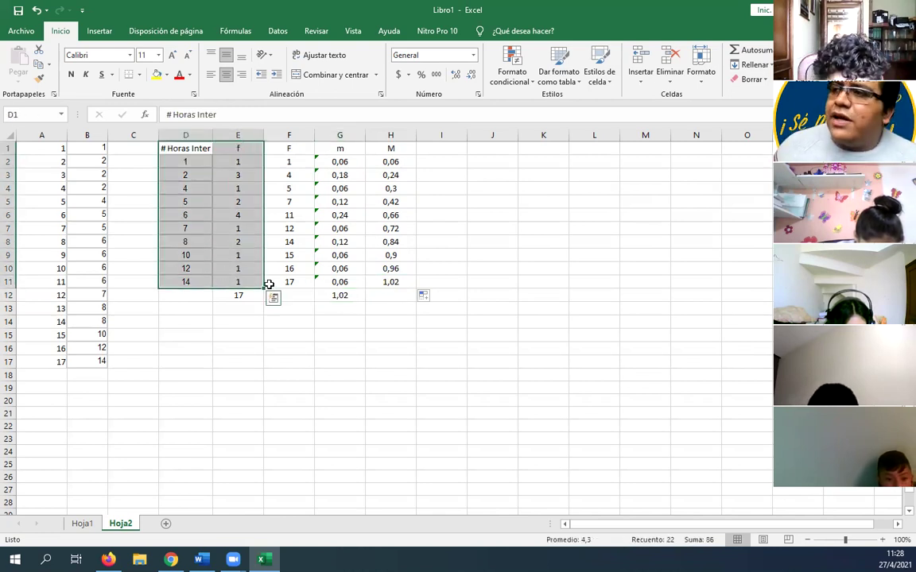
pyautogui.click(97, 31)
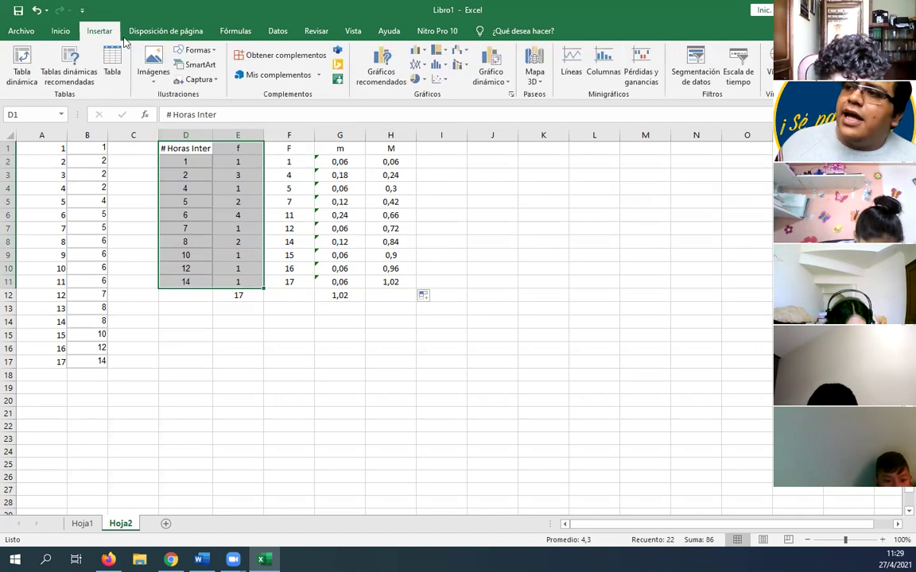
pyautogui.click(416, 80)
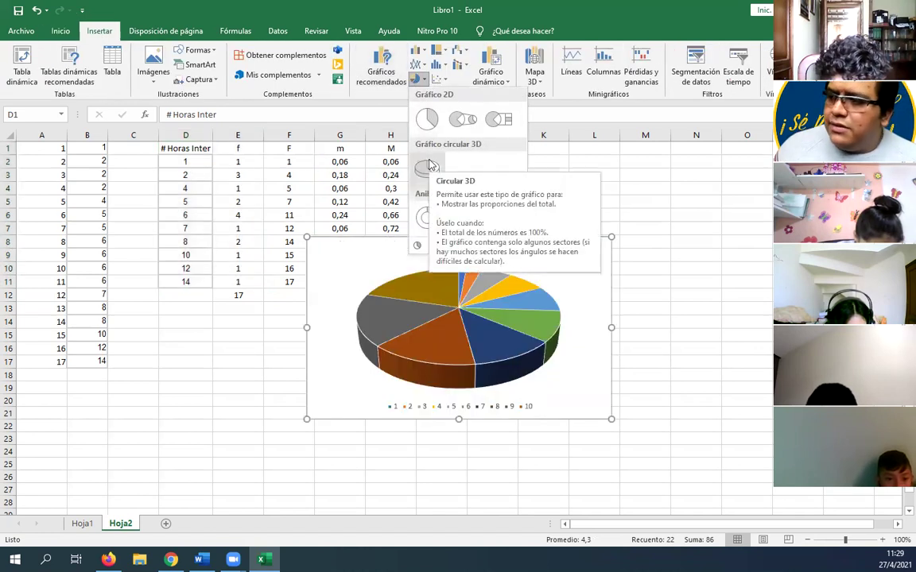
pyautogui.click(428, 164)
pyautogui.moveTo(497, 237); pyautogui.dragTo(349, 316)
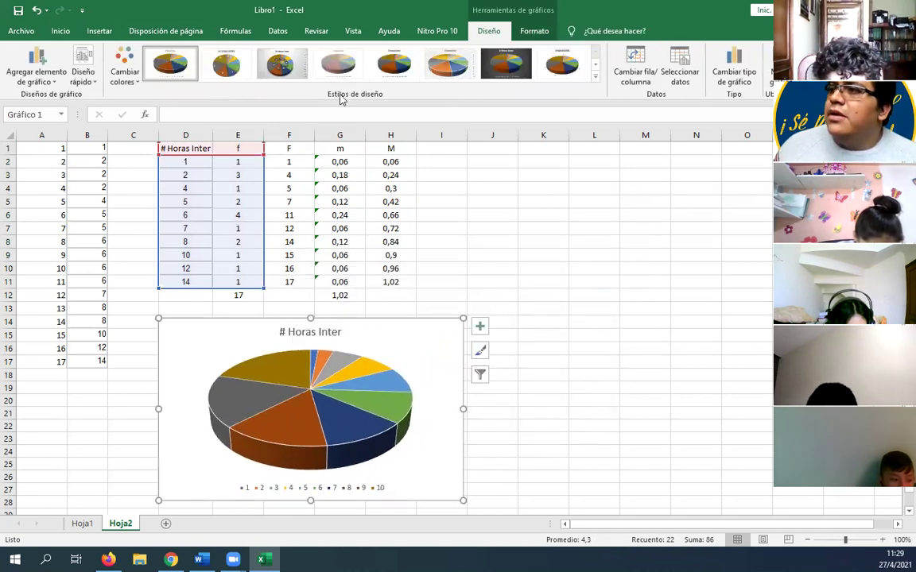
# Apply the chart style with category and percentage labels outside the slices, and return to the first style's plain white look.
pyautogui.click(289, 68)
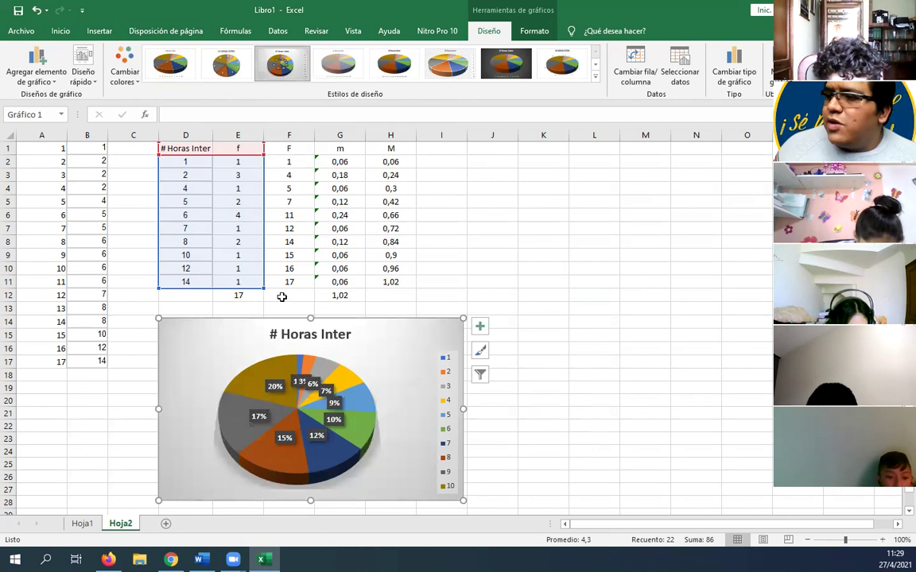
pyautogui.click(561, 64)
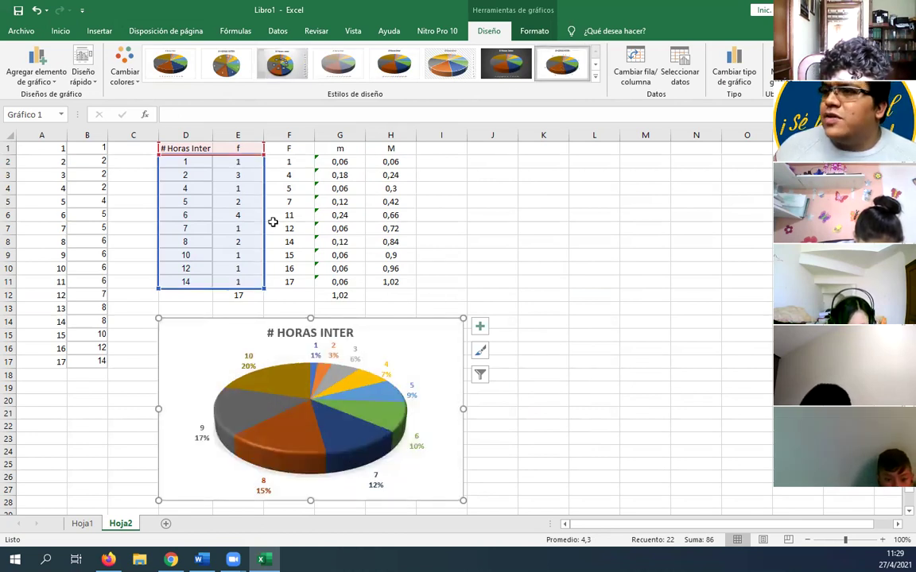
pyautogui.click(594, 79)
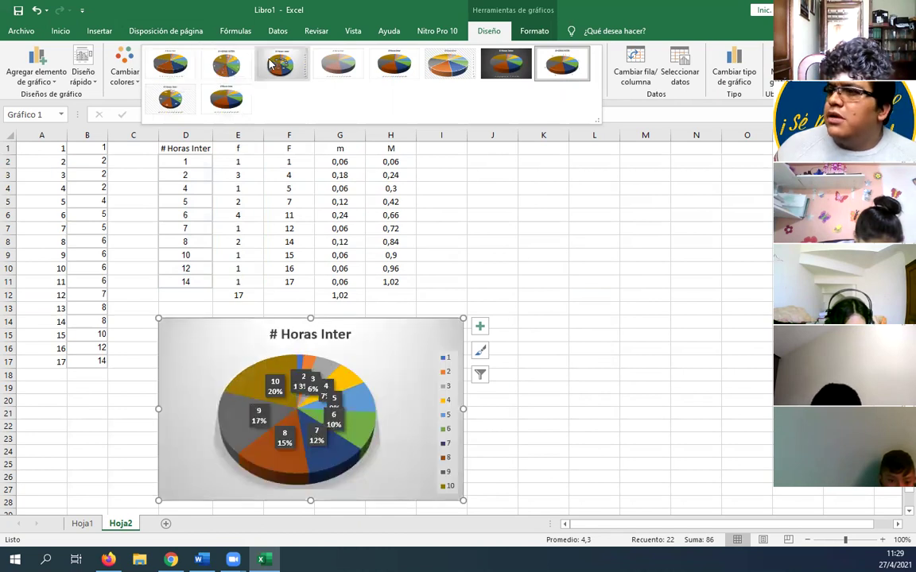
pyautogui.click(175, 64)
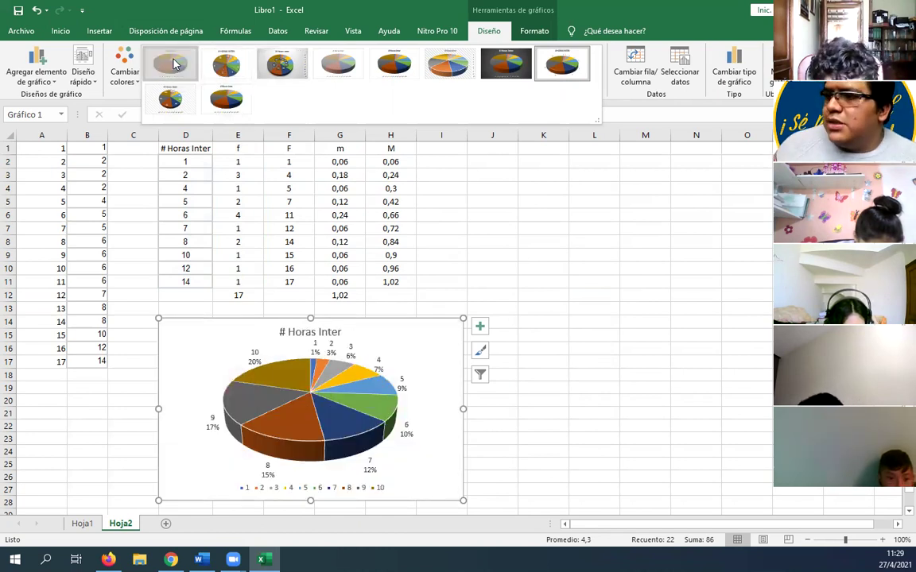
pyautogui.click(539, 202)
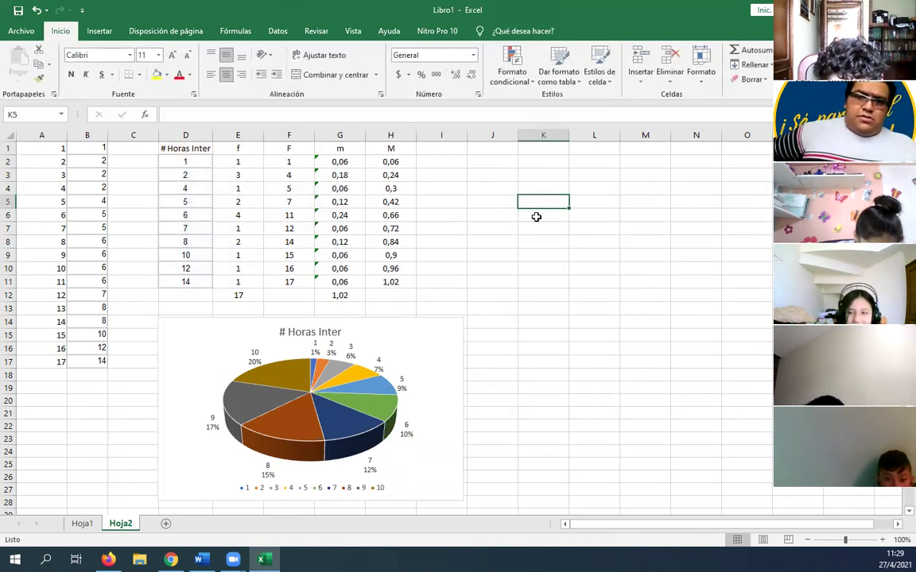
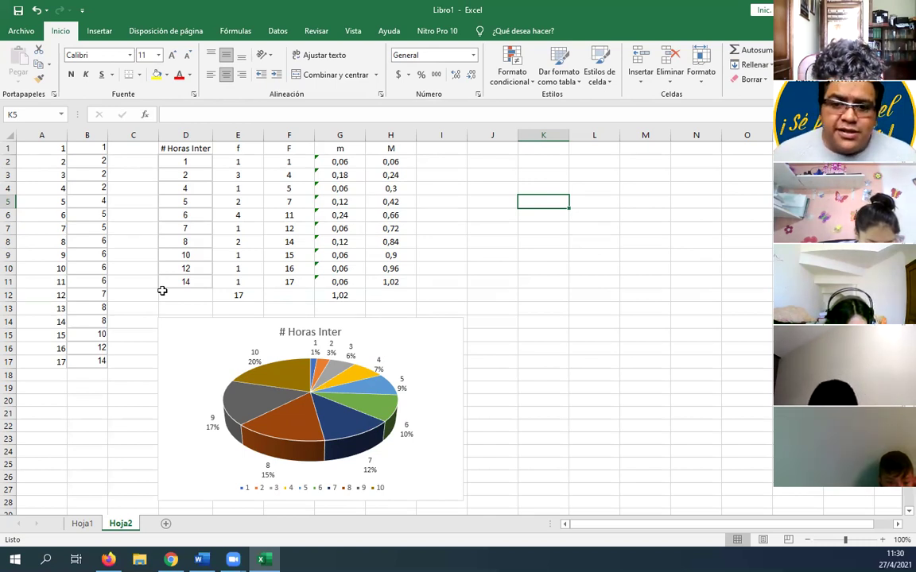
pyautogui.moveTo(181, 148); pyautogui.dragTo(373, 292)
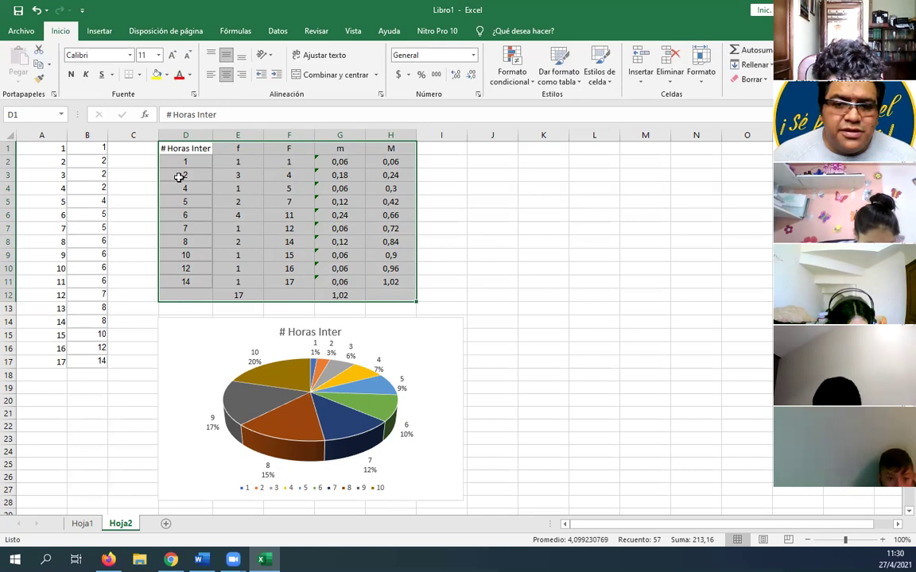
pyautogui.click(454, 243)
# Switch to the form responses spreadsheet in Firefox and copy the question "Cuantás horas le dedicas a internet al dia." from cell D1.
pyautogui.click(201, 560)
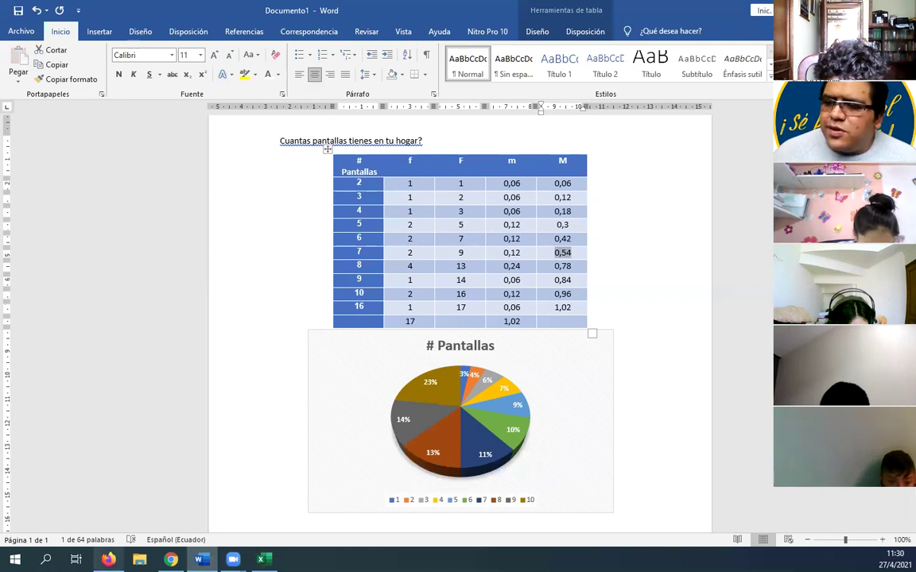
pyautogui.click(108, 559)
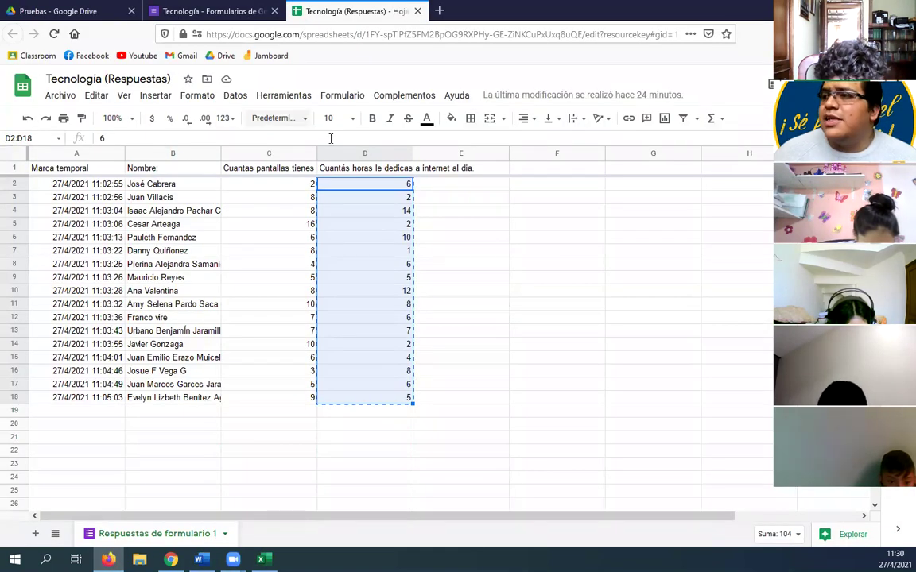
pyautogui.click(362, 169)
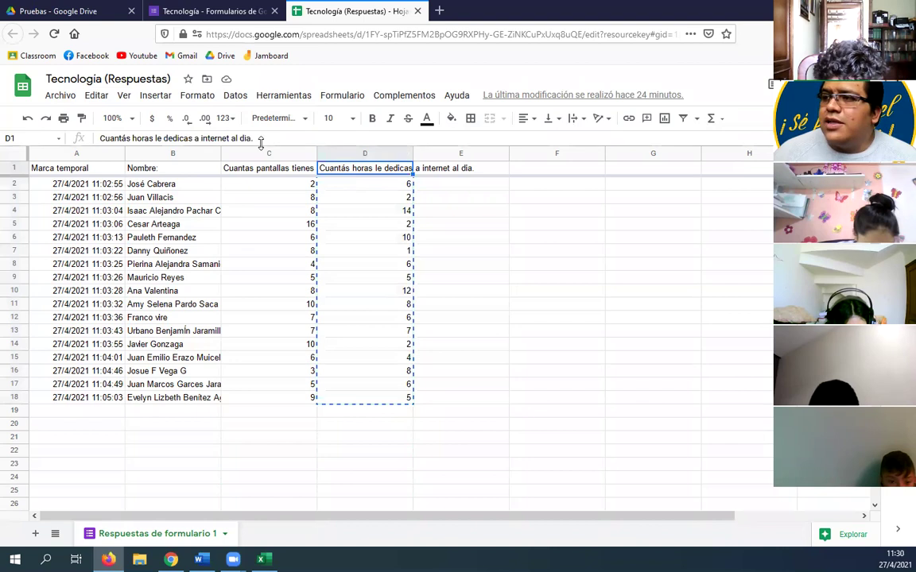
pyautogui.moveTo(258, 138); pyautogui.dragTo(96, 136)
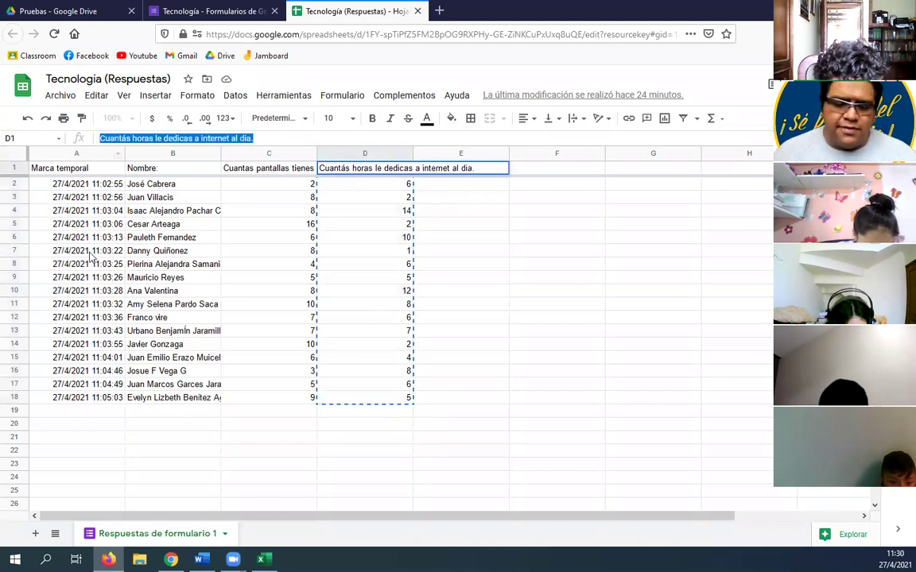
# Switch to the Word document, paste the question "Cuantás horas le dedicas a internet al dia." below the # Pantallas chart and justify it.
pyautogui.click(201, 560)
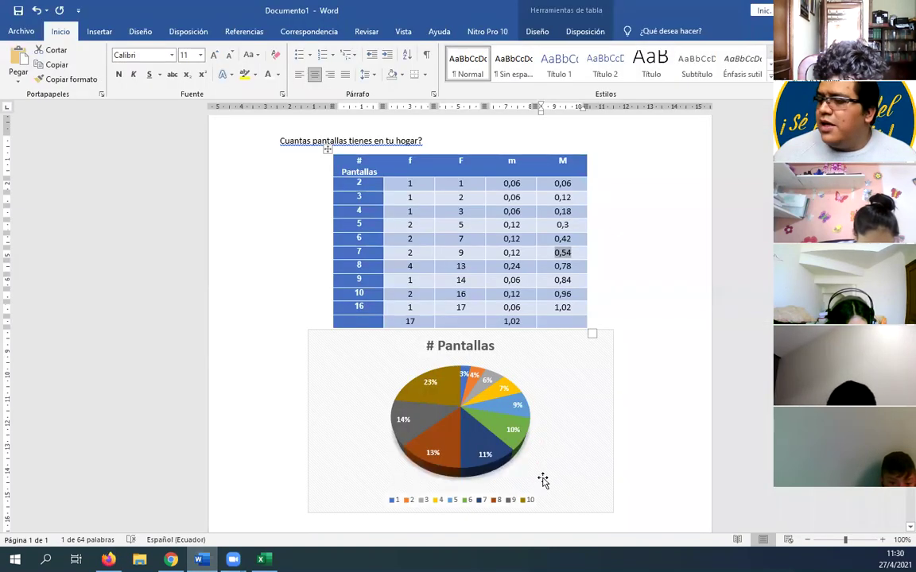
pyautogui.click(627, 427)
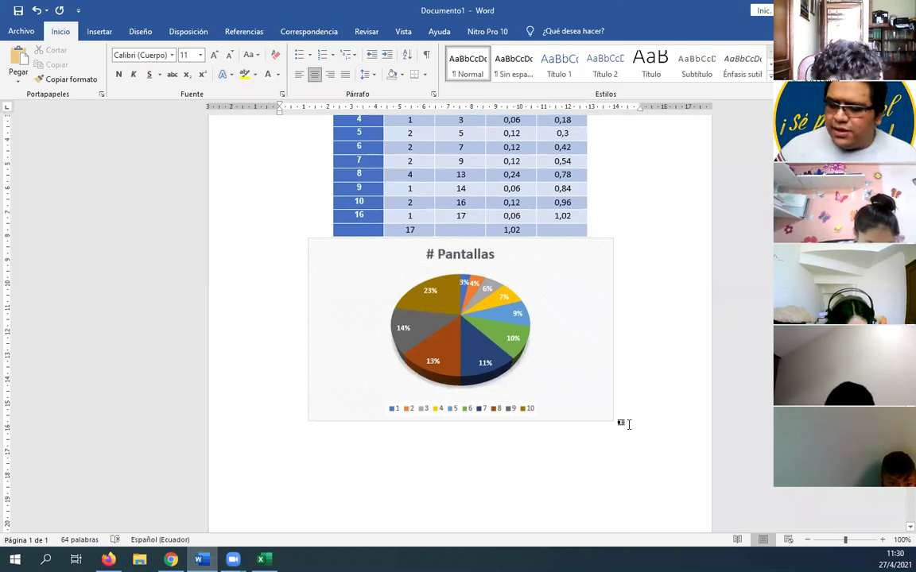
pyautogui.write('Cuantás horas le dedicas a internet al día.')
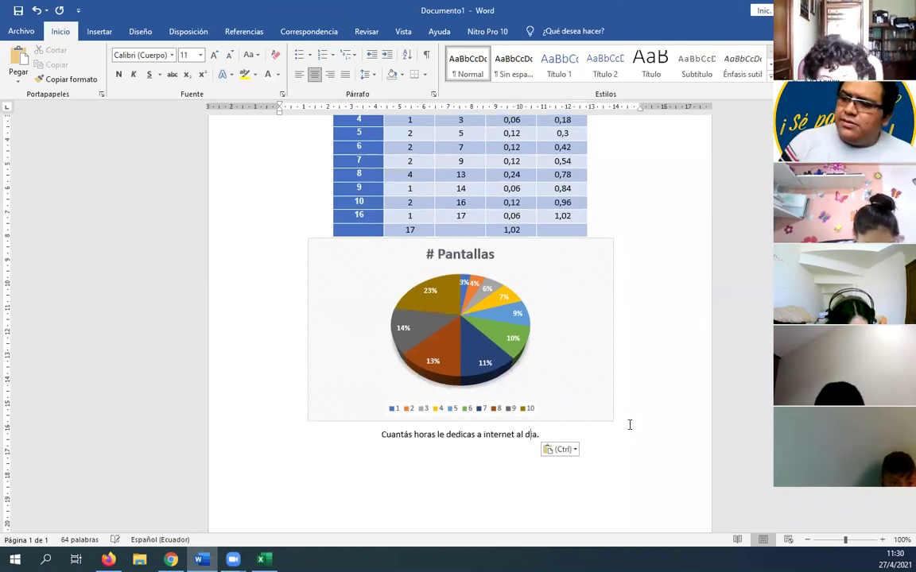
pyautogui.hotkey('ctrl', 'j')
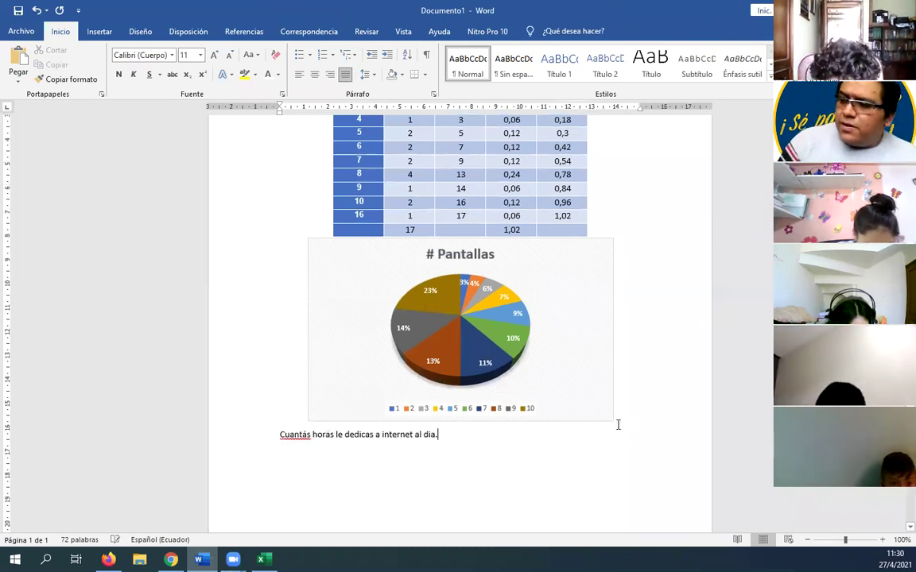
# Correct the misspelled words in the pasted question to "Cuántas" and "día", and add a new line below it.
pyautogui.moveTo(434, 436); pyautogui.dragTo(297, 443)
pyautogui.click(298, 433)
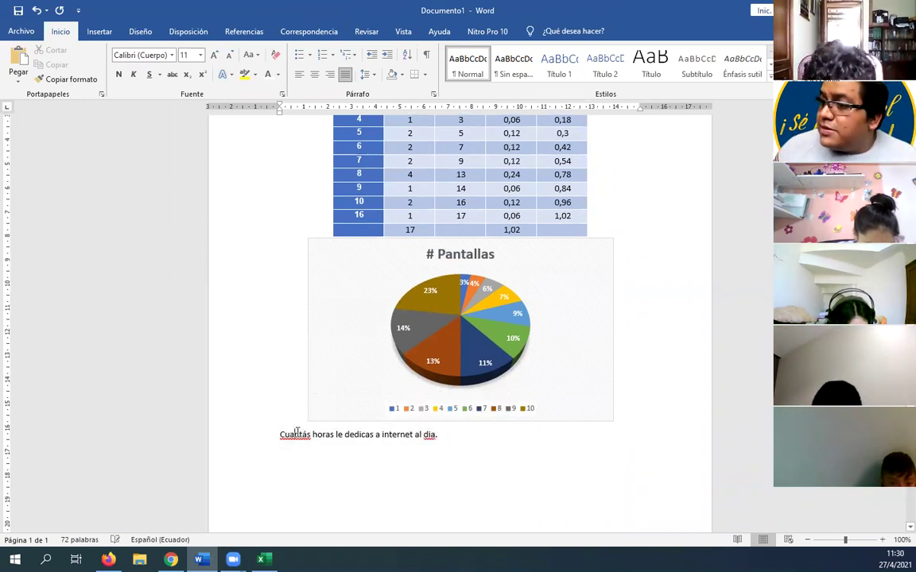
pyautogui.rightClick(291, 438)
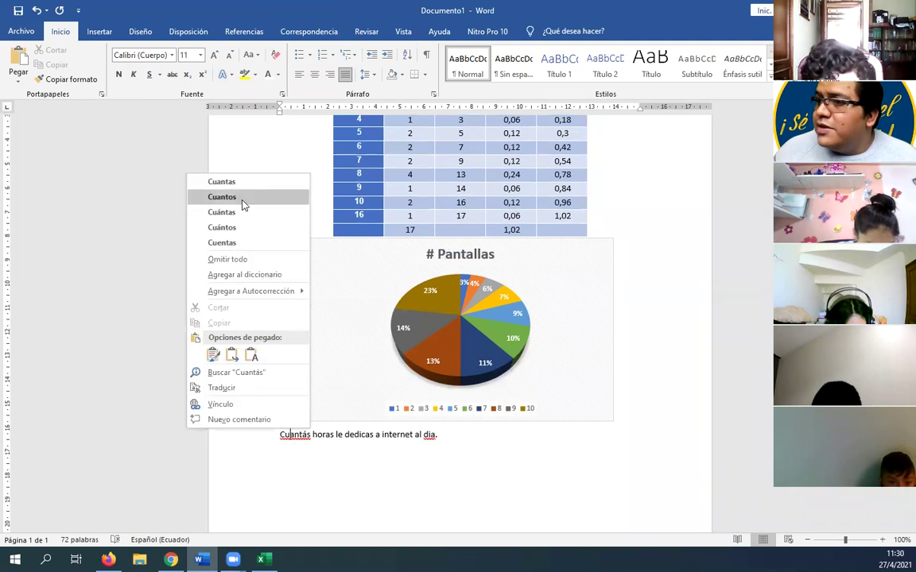
pyautogui.click(358, 291)
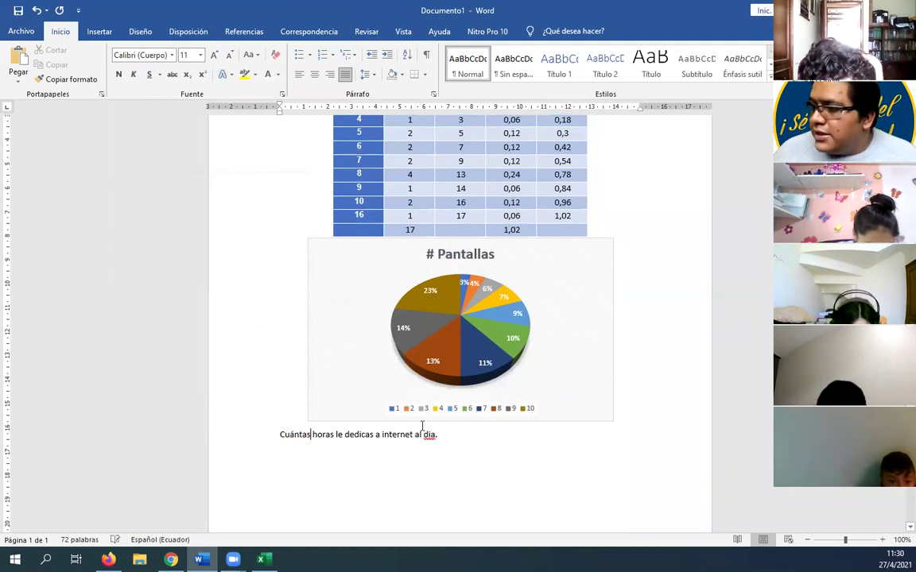
pyautogui.rightClick(429, 436)
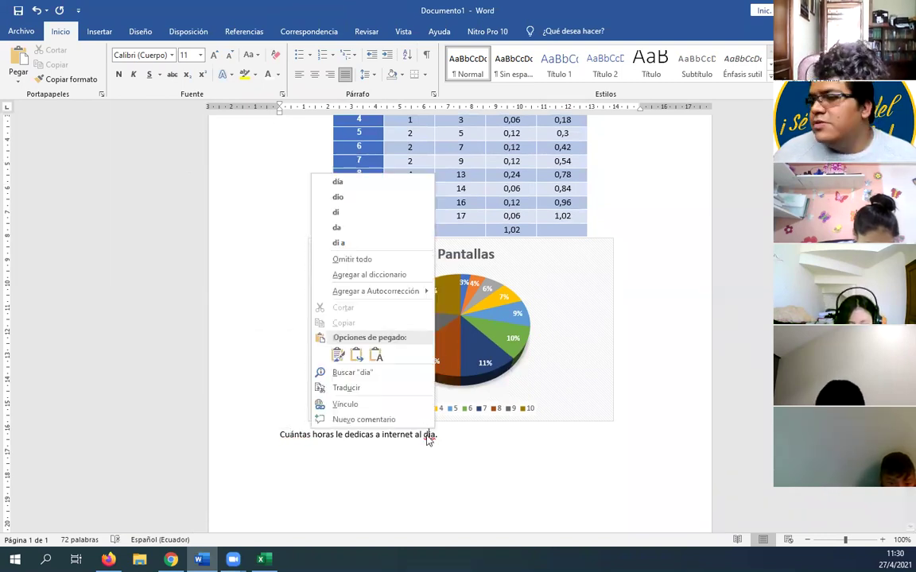
pyautogui.click(373, 180)
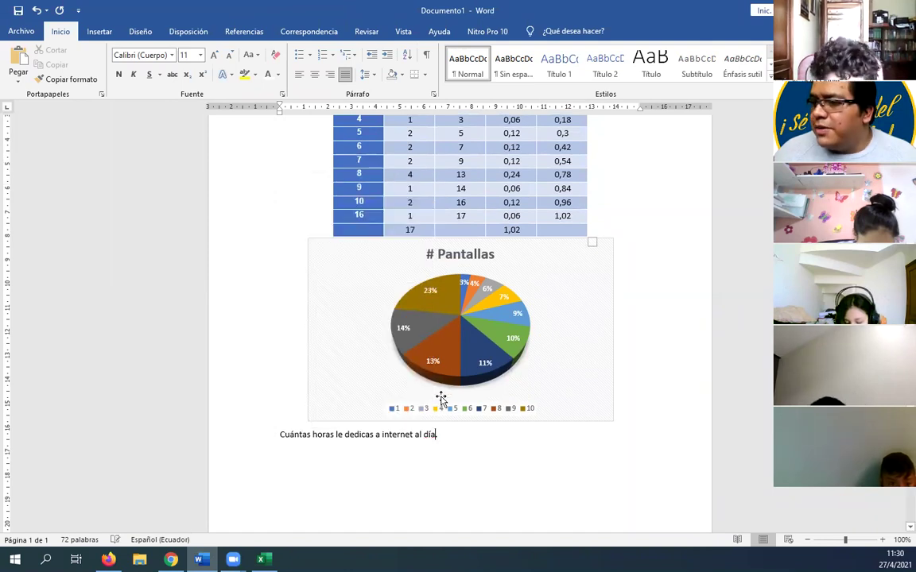
pyautogui.click(446, 438)
pyautogui.press('Return')
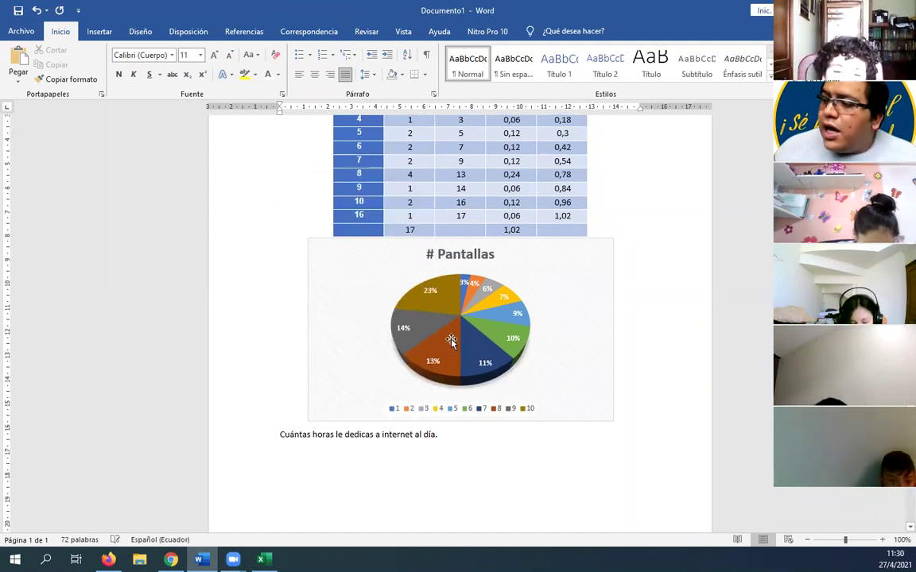
# Copy the # Horas Inter frequency table D1:H12 from the Excel sheet Hoja2 and paste it below the question in Word.
pyautogui.hotkey('alt', 'Tab')
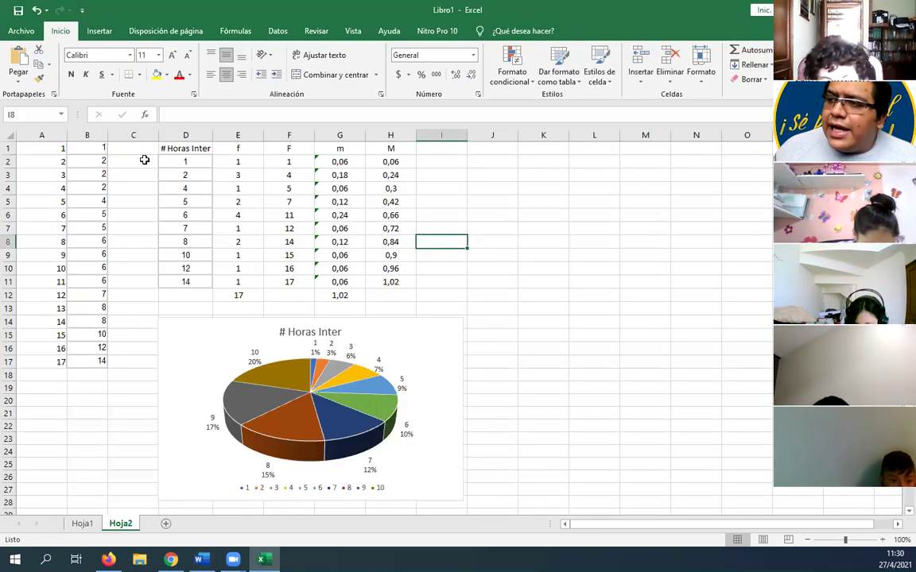
pyautogui.moveTo(175, 148); pyautogui.dragTo(403, 290)
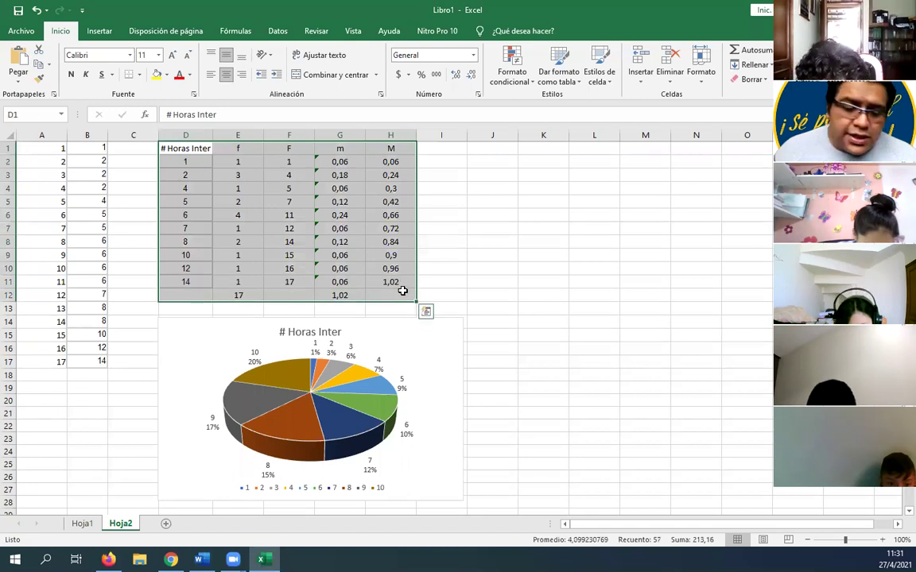
pyautogui.hotkey('ctrl', 'c')
pyautogui.hotkey('ctrl', 'q')
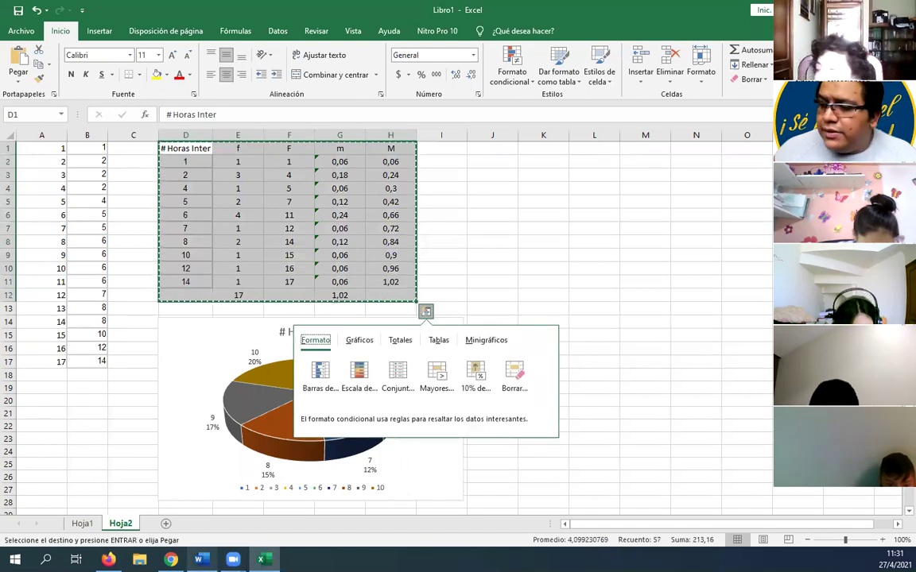
pyautogui.moveTo(201, 559)
pyautogui.click(202, 509)
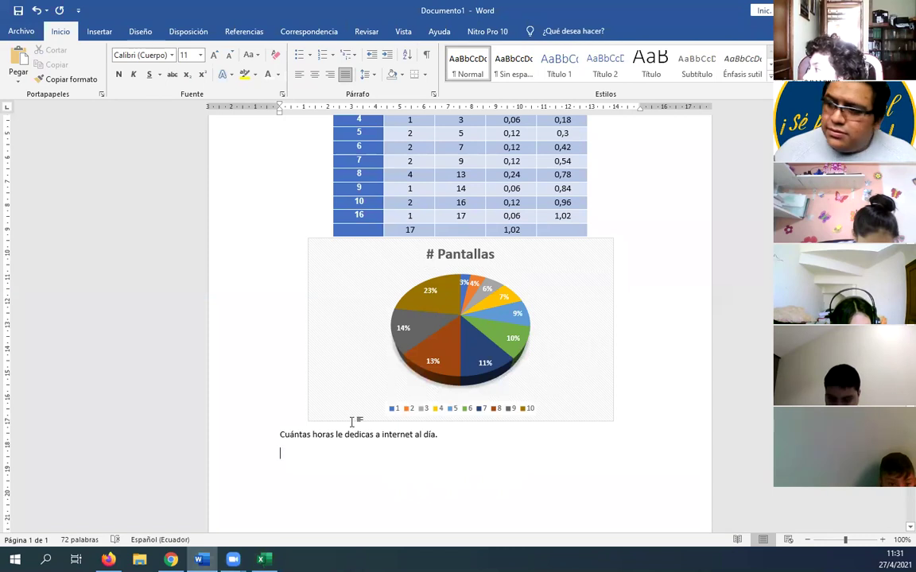
pyautogui.hotkey('ctrl', 'v')
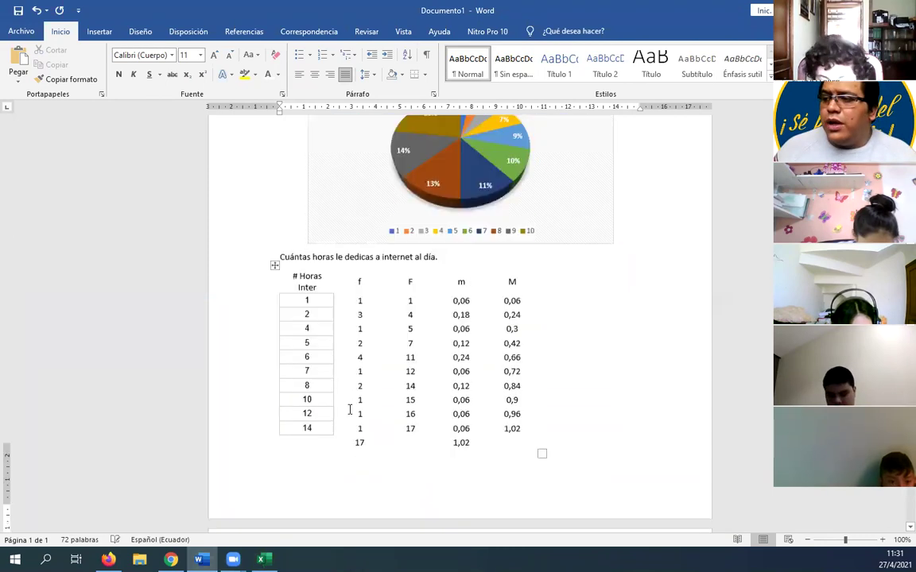
# Apply the blue banded grid style with horizontal lines to the # Horas Inter table and center it on the page.
pyautogui.click(275, 181)
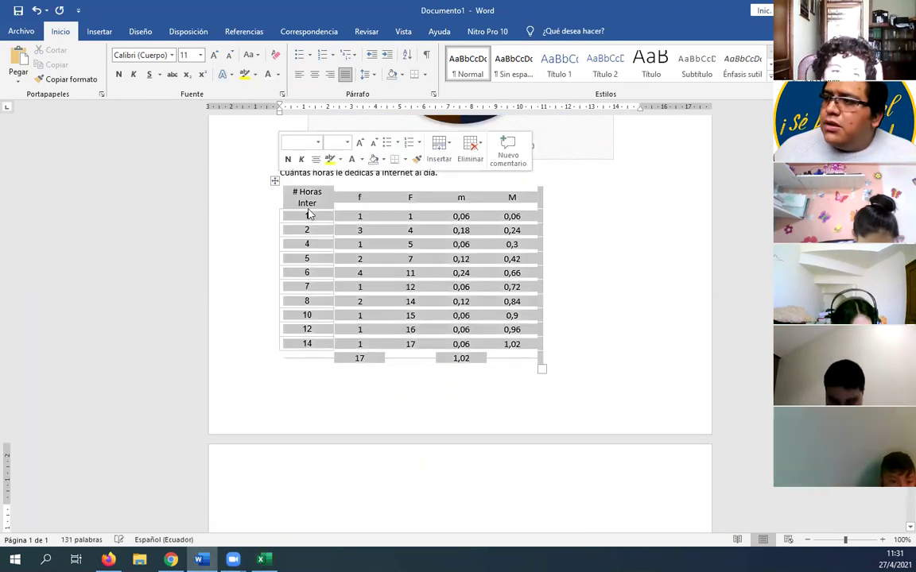
pyautogui.click(552, 8)
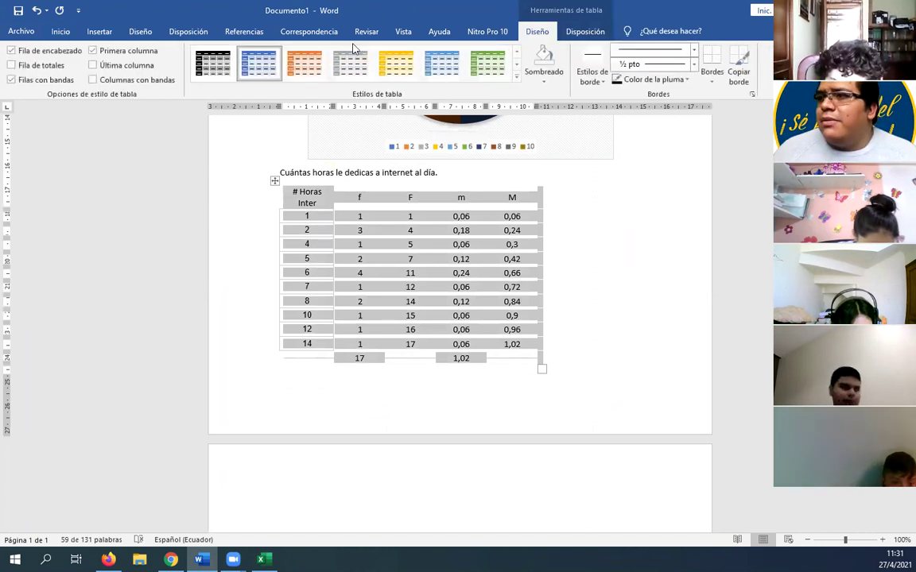
pyautogui.click(516, 77)
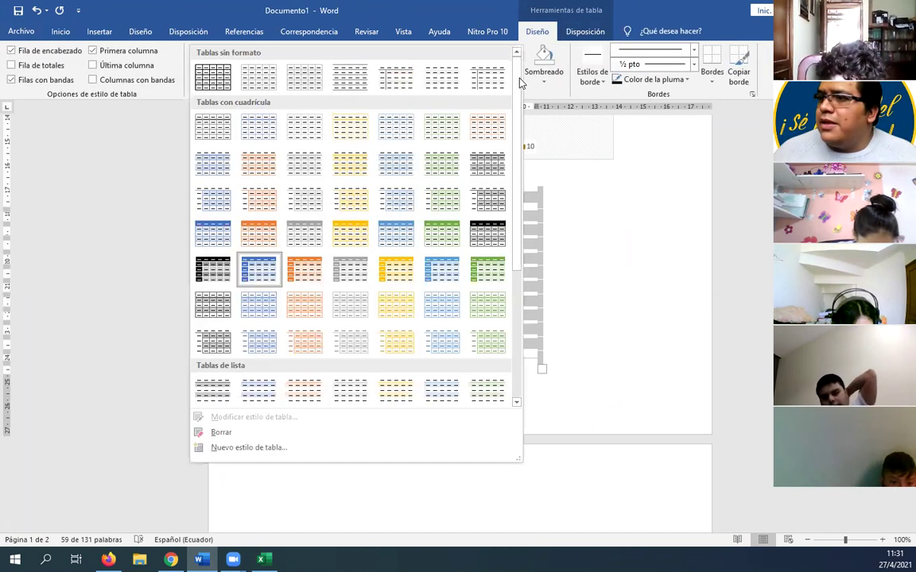
pyautogui.click(214, 165)
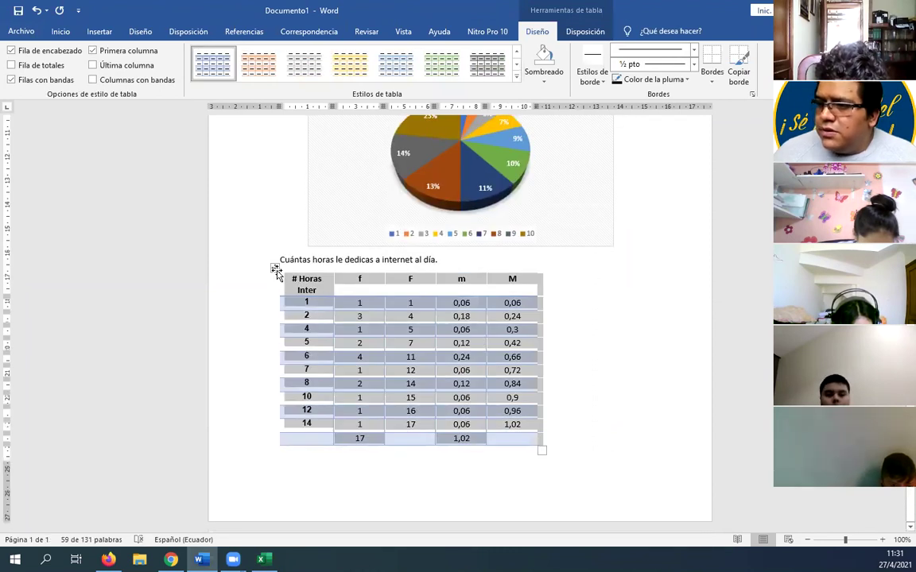
pyautogui.click(276, 272)
pyautogui.hotkey('ctrl', 'e')
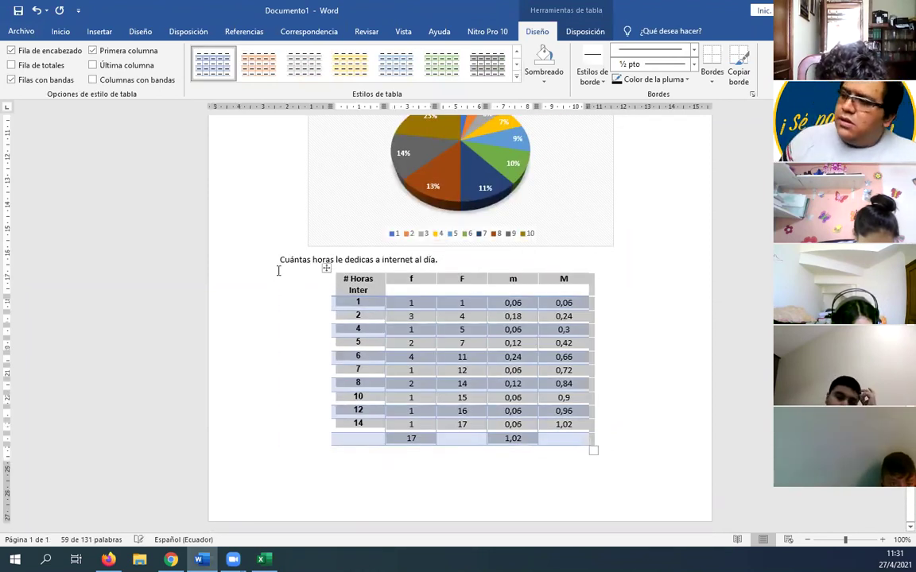
pyautogui.click(653, 341)
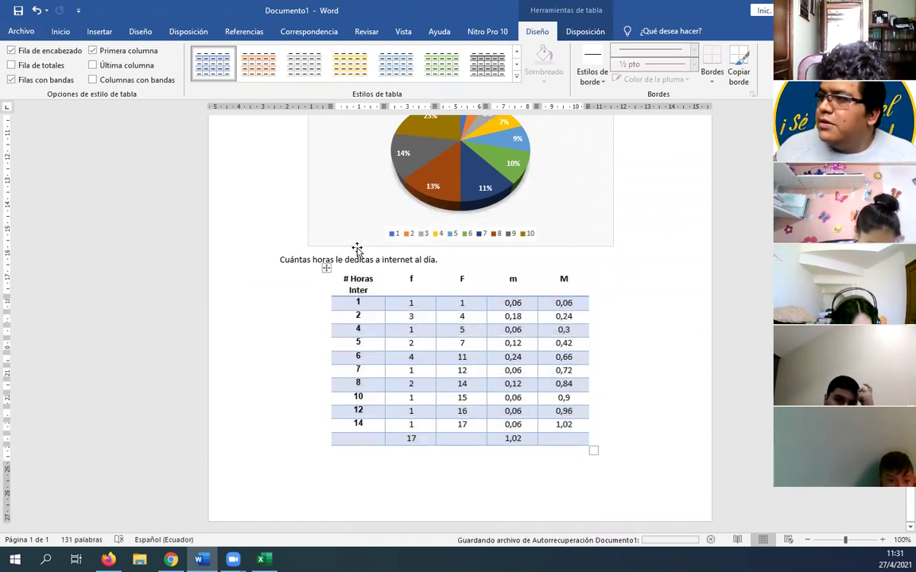
# Apply the black-bordered grid style with grey banded rows to the # Horas Inter table and center the table on the page.
pyautogui.click(326, 268)
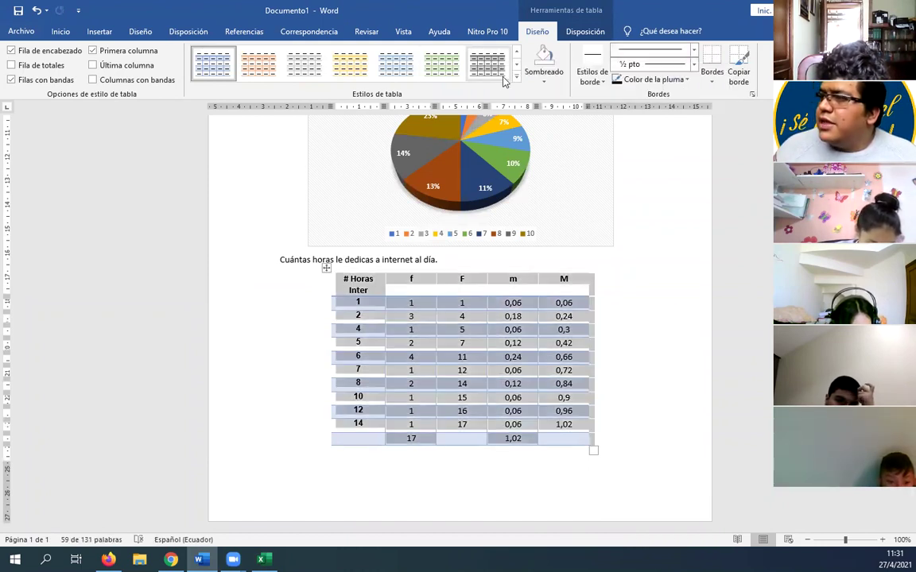
pyautogui.click(516, 76)
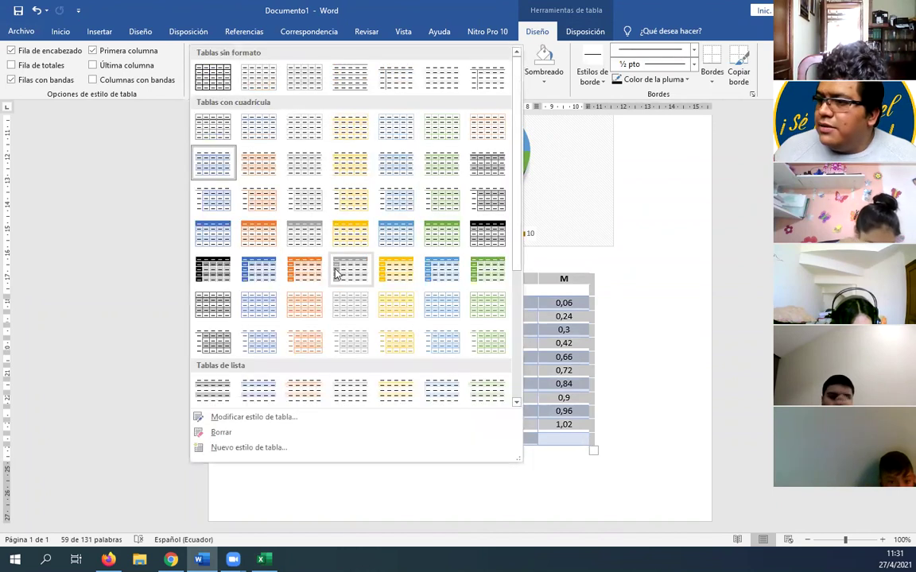
pyautogui.click(205, 270)
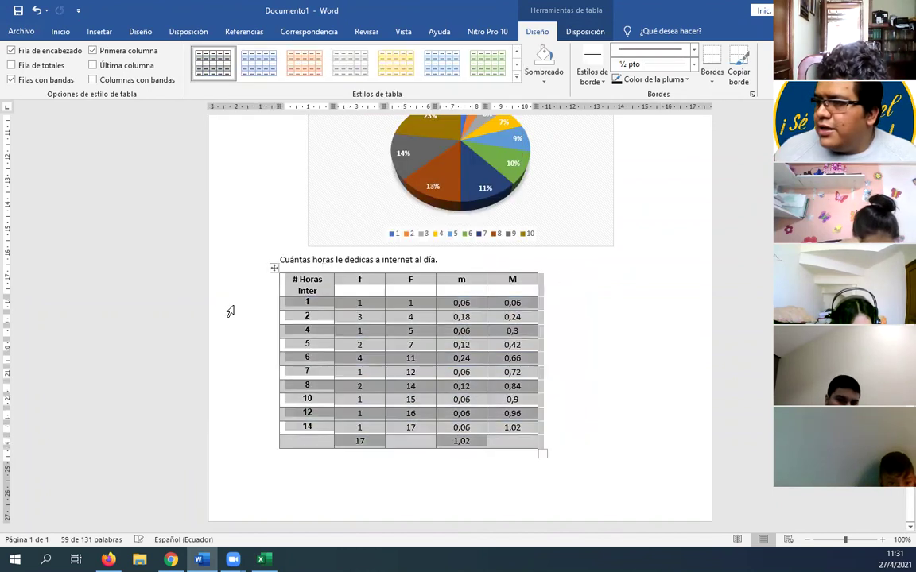
pyautogui.click(658, 398)
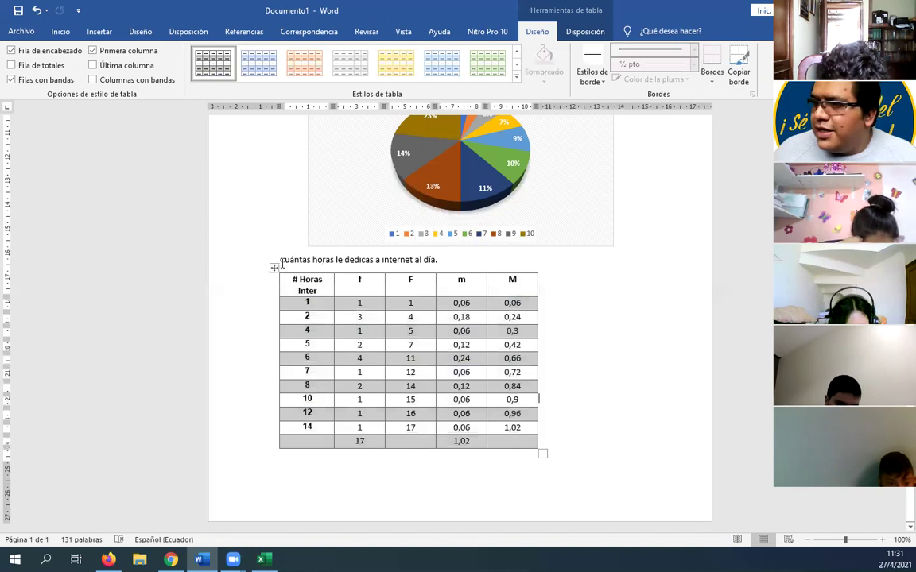
pyautogui.click(271, 270)
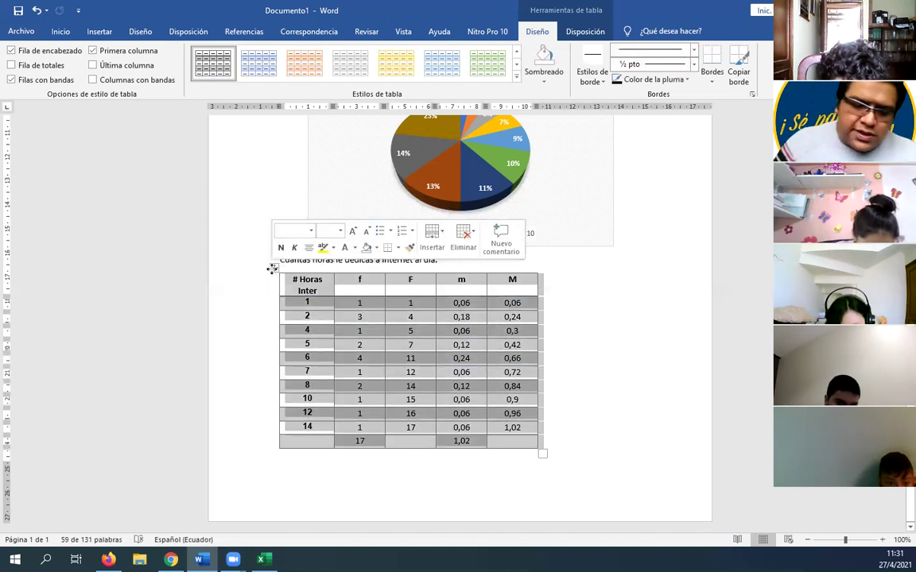
pyautogui.hotkey('ctrl', 'e')
pyautogui.click(709, 399)
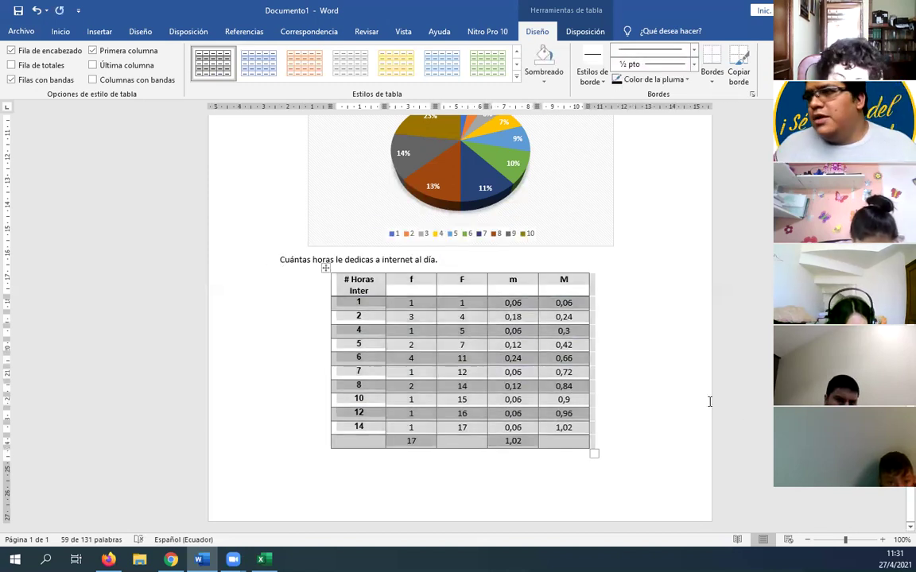
# Copy the # Horas Inter pie chart from Excel, paste it after the hours table in Word and center it.
pyautogui.click(262, 560)
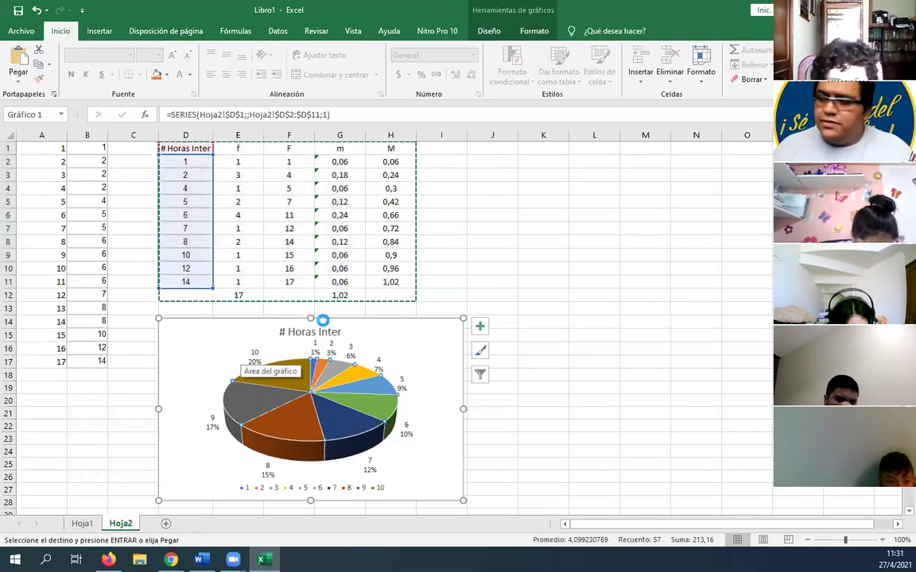
pyautogui.click(201, 559)
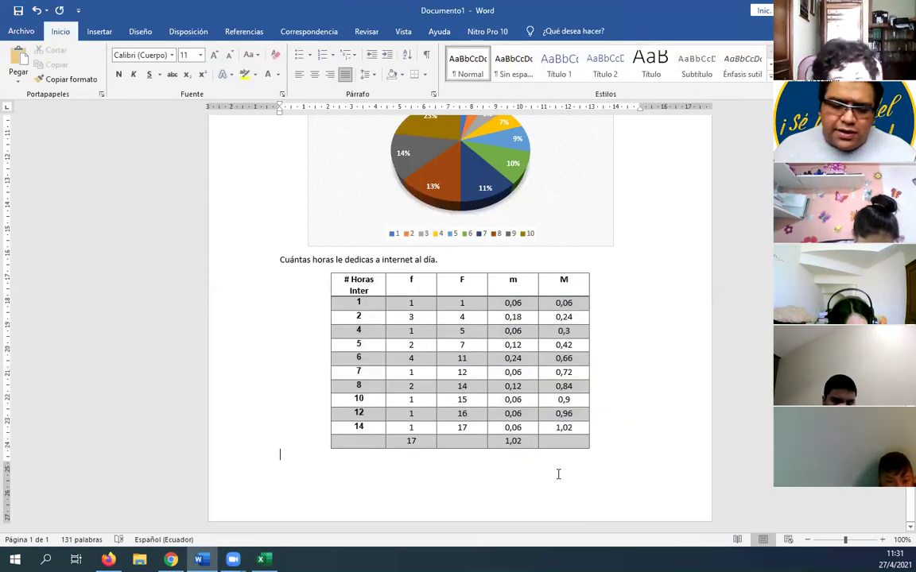
pyautogui.hotkey('ctrl', 'v')
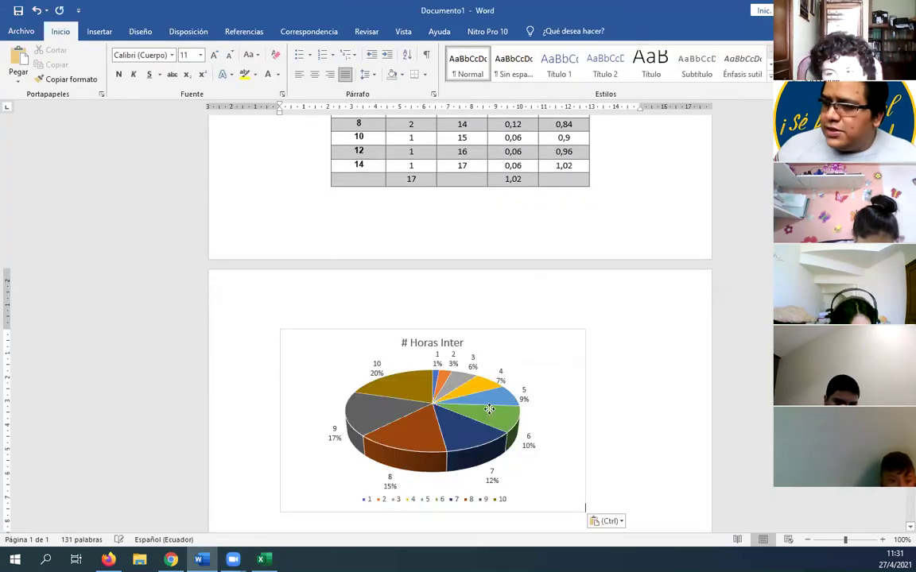
pyautogui.click(488, 410)
pyautogui.hotkey('ctrl', 't')
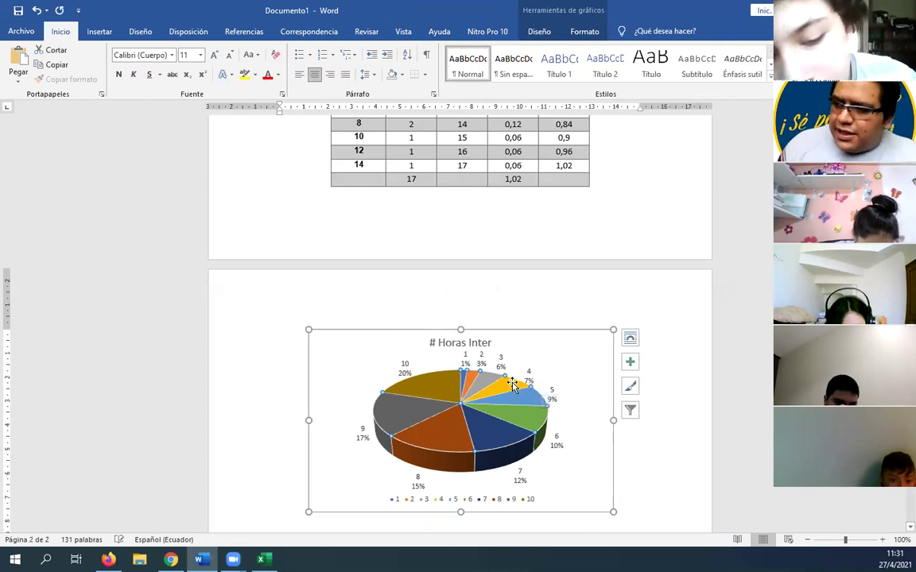
pyautogui.click(676, 462)
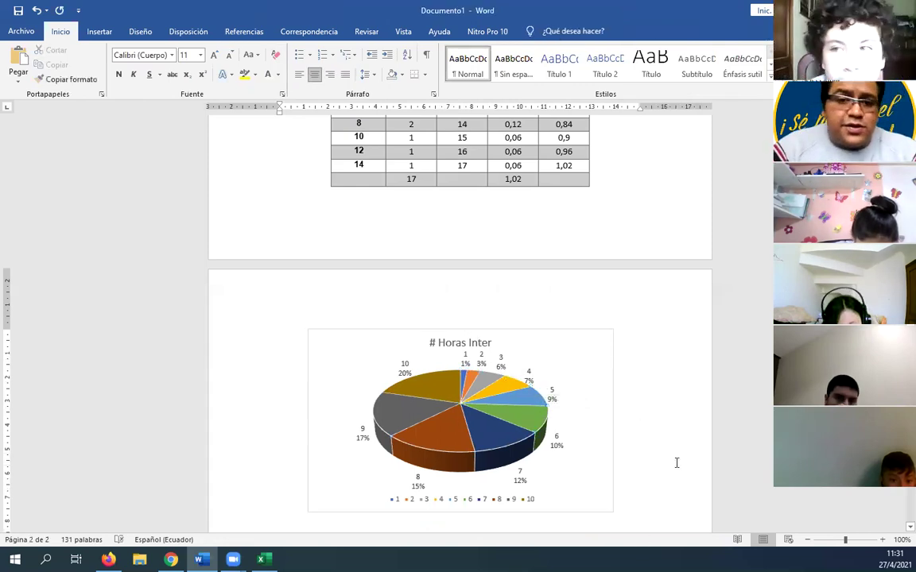